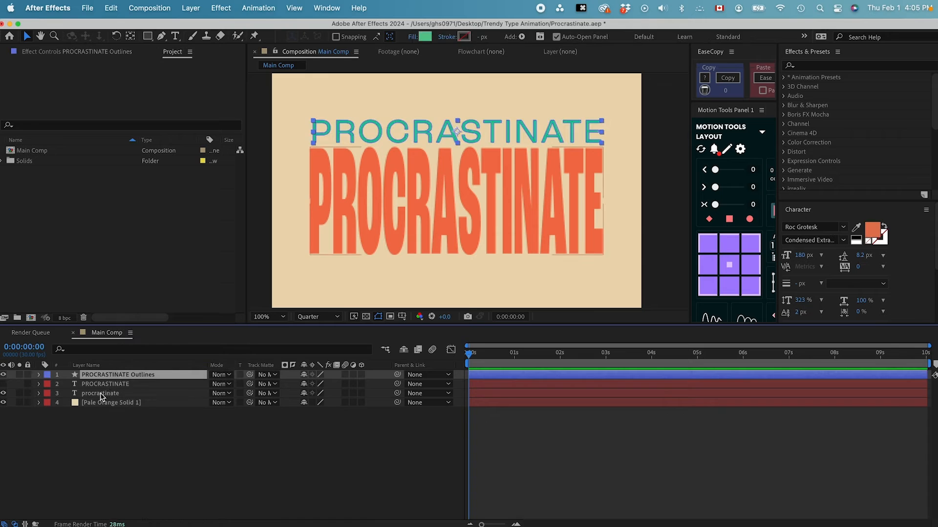
Create shape outlines from the lowercase procrastinate text layer and hide both original text layers as shy layers.
{"action": "right_click", "coordinate": [112, 393]}
{"action": "left_click", "coordinate": [282, 447]}
{"action": "left_click", "coordinate": [102, 402]}
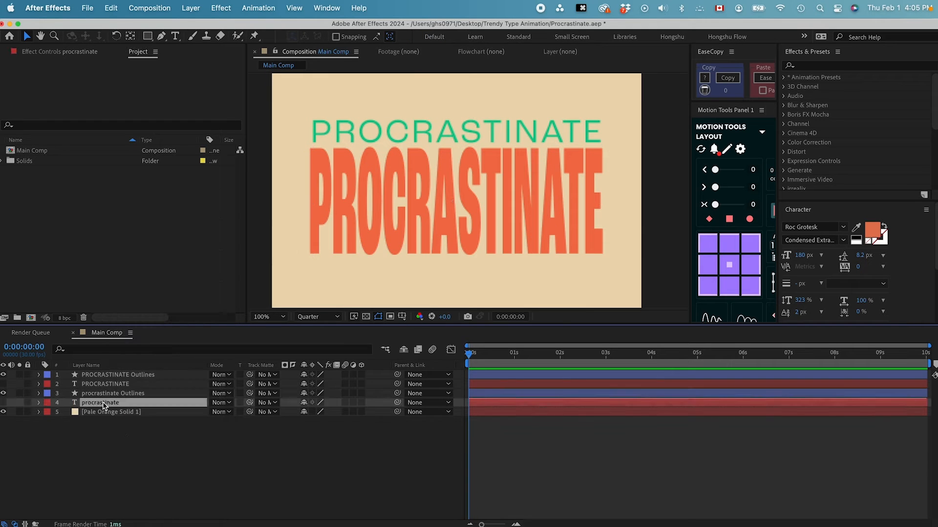
{"action": "left_click", "coordinate": [100, 384], "text": "super"}
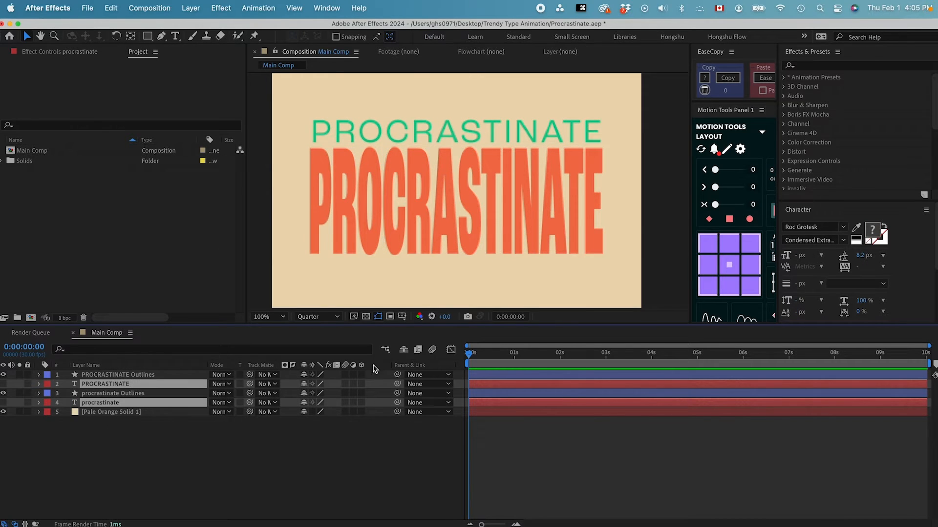
{"action": "left_click", "coordinate": [403, 350]}
{"action": "left_click", "coordinate": [303, 385]}
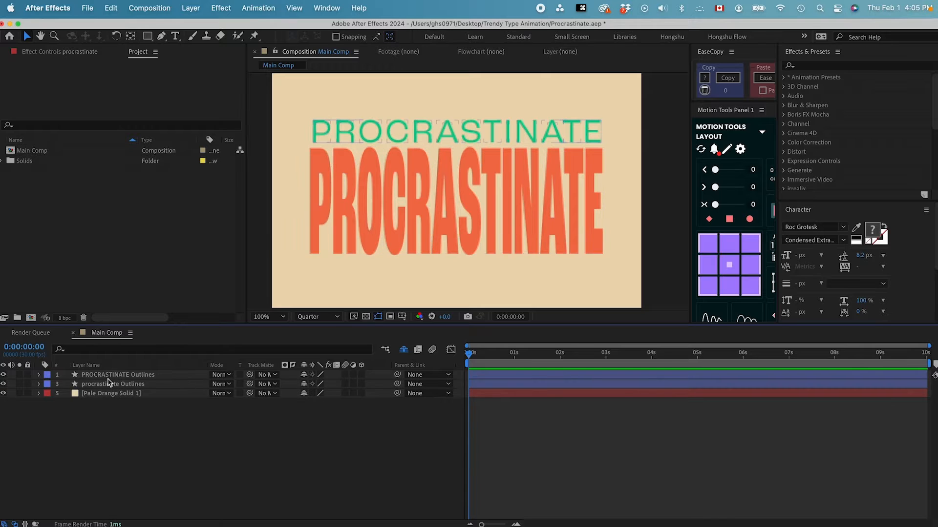
Filter the properties of the two selected Outlines layers by "path".
{"action": "left_click", "coordinate": [102, 374]}
{"action": "left_click", "coordinate": [102, 384], "text": "super"}
{"action": "left_click", "coordinate": [94, 351]}
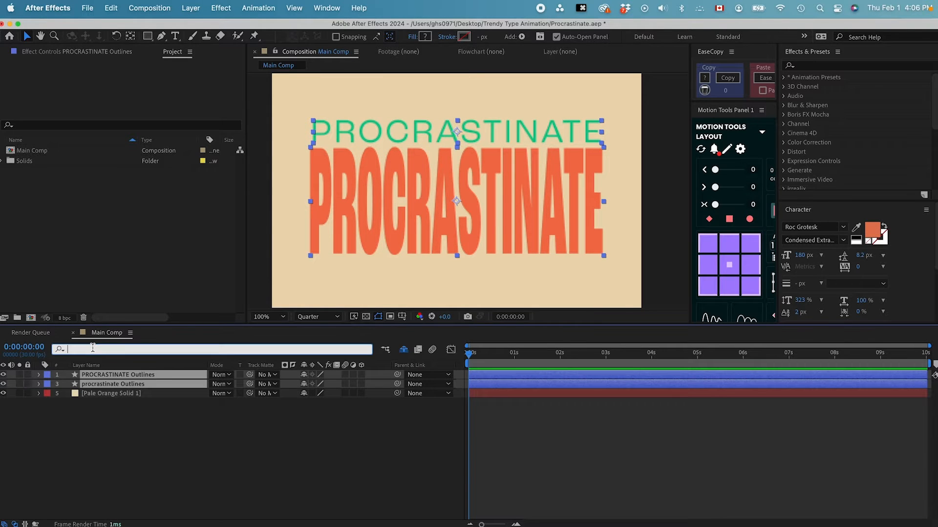
{"action": "type", "text": "path"}
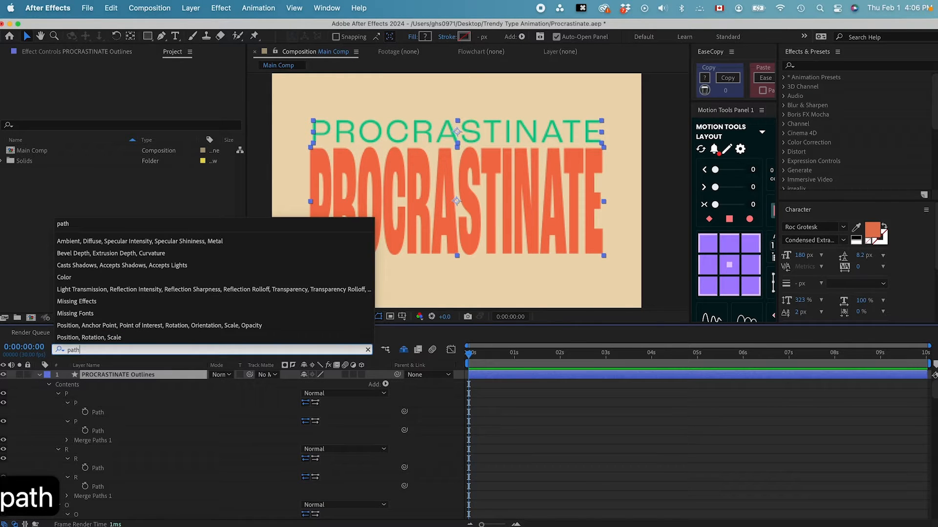
Enable Path keyframes at 0:00:00:00 for every letter in both Outlines layers.
{"action": "left_click_drag", "start_coordinate": [85, 412], "coordinate": [85, 494]}
{"action": "scroll", "coordinate": [99, 482], "scroll_direction": "down", "scroll_amount": 3}
{"action": "scroll", "coordinate": [86, 483], "scroll_direction": "down", "scroll_amount": 3}
{"action": "left_click_drag", "start_coordinate": [85, 412], "coordinate": [85, 461]}
{"action": "scroll", "coordinate": [86, 462], "scroll_direction": "down", "scroll_amount": 2}
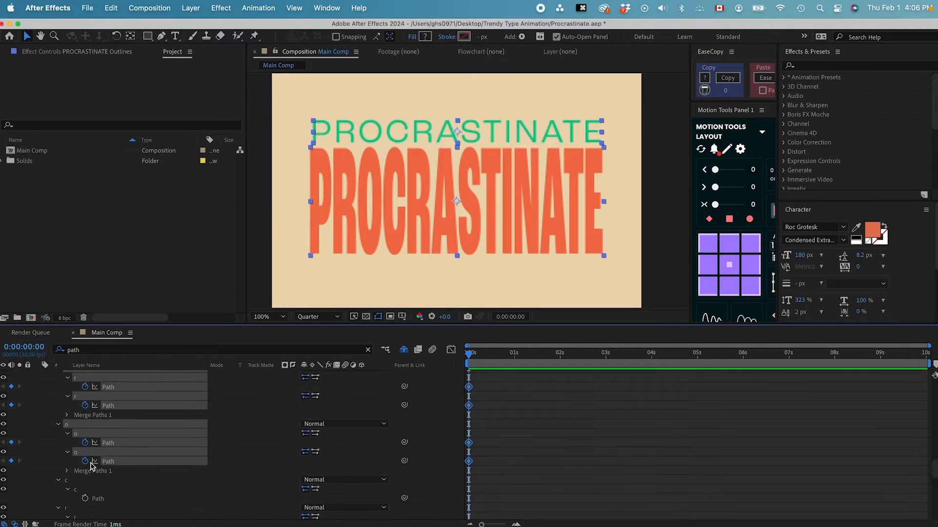
{"action": "left_click", "coordinate": [85, 499]}
{"action": "scroll", "coordinate": [112, 498], "scroll_direction": "down", "scroll_amount": 3}
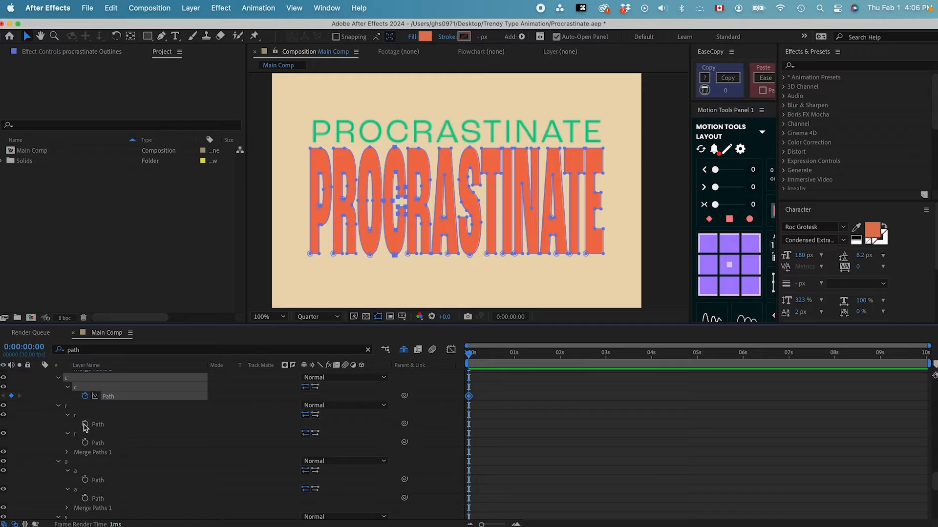
{"action": "left_click_drag", "start_coordinate": [86, 424], "coordinate": [86, 499]}
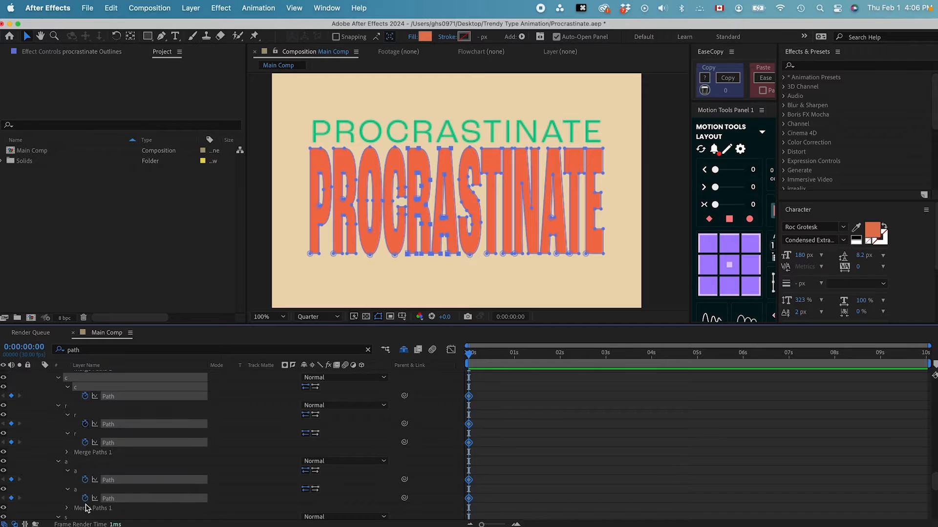
{"action": "scroll", "coordinate": [118, 487], "scroll_direction": "down", "scroll_amount": 3}
{"action": "left_click_drag", "start_coordinate": [85, 458], "coordinate": [85, 513]}
{"action": "scroll", "coordinate": [120, 505], "scroll_direction": "down", "scroll_amount": 3}
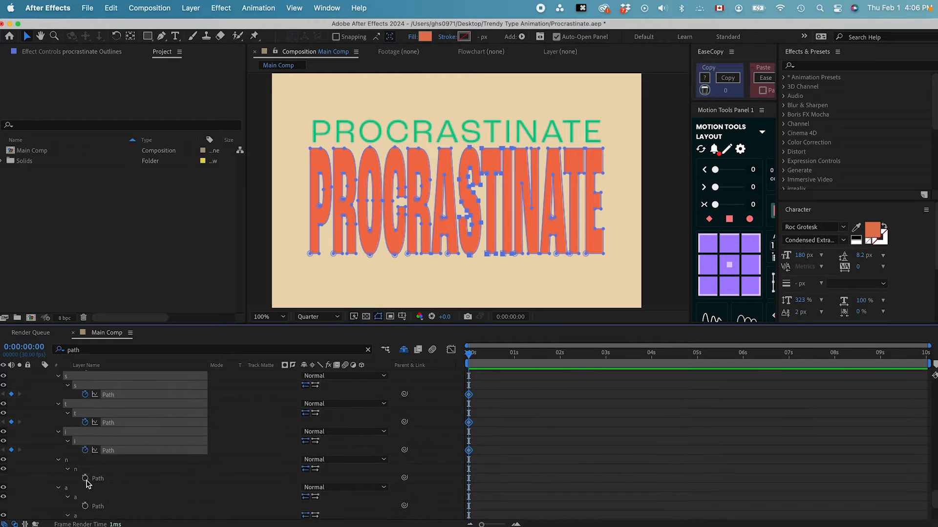
{"action": "left_click_drag", "start_coordinate": [85, 479], "coordinate": [85, 506]}
{"action": "scroll", "coordinate": [133, 494], "scroll_direction": "down", "scroll_amount": 3}
{"action": "left_click_drag", "start_coordinate": [87, 469], "coordinate": [86, 506]}
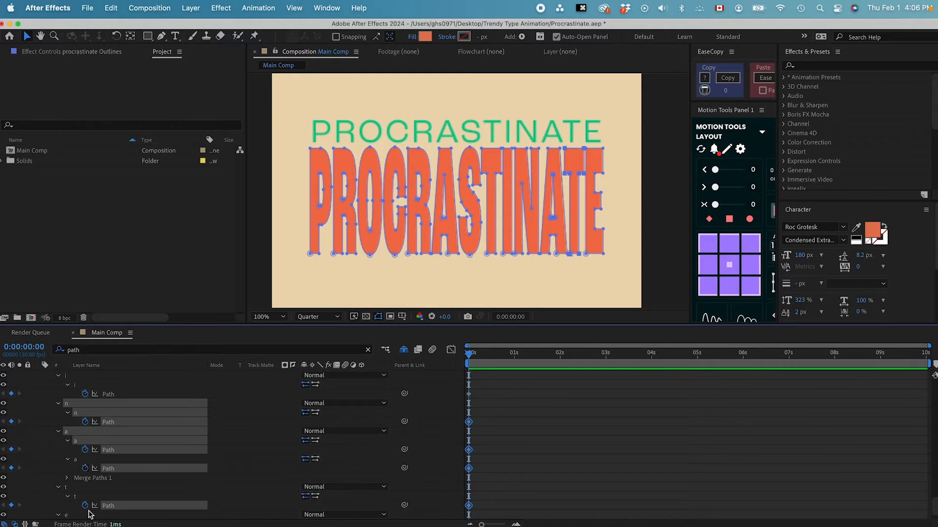
{"action": "scroll", "coordinate": [113, 496], "scroll_direction": "down", "scroll_amount": 3}
{"action": "left_click", "coordinate": [86, 505]}
{"action": "scroll", "coordinate": [557, 433], "scroll_direction": "up", "scroll_amount": 15}
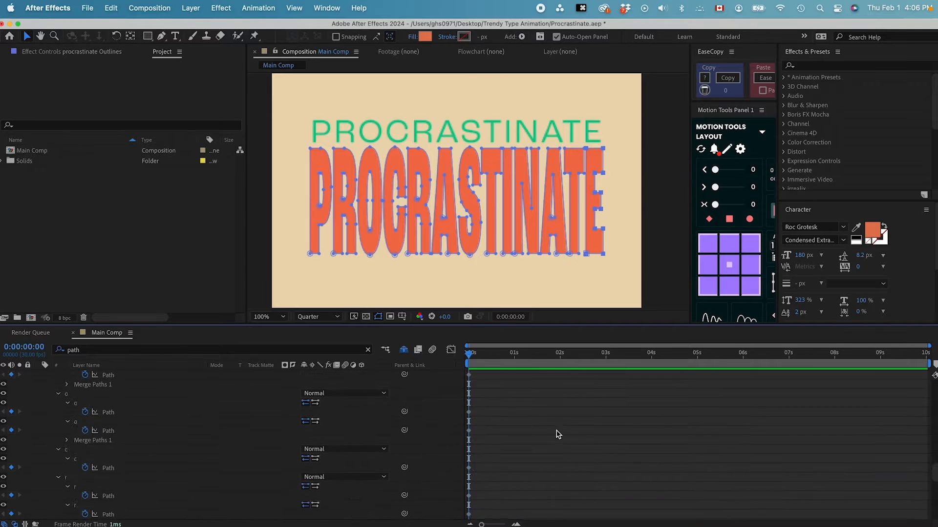
Copy the two Path keyframes of the letter P in the PROCRASTINATE Outlines layer.
{"action": "left_click_drag", "start_coordinate": [121, 412], "coordinate": [114, 436]}
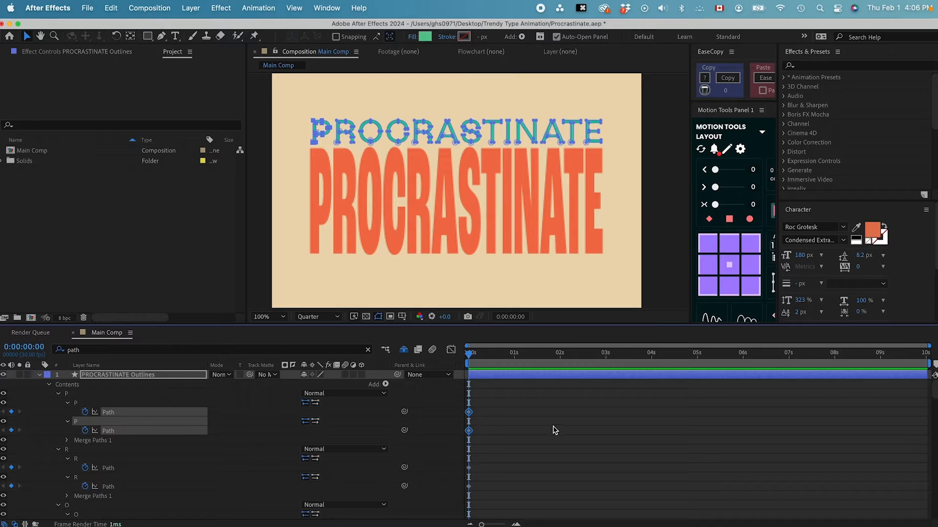
{"action": "left_click_drag", "start_coordinate": [493, 408], "coordinate": [436, 437]}
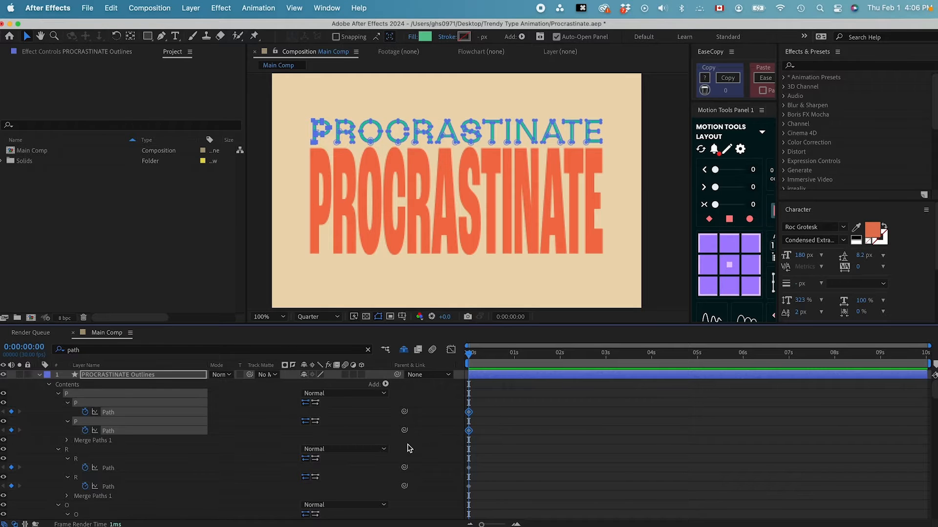
{"action": "key", "text": "cmd+c"}
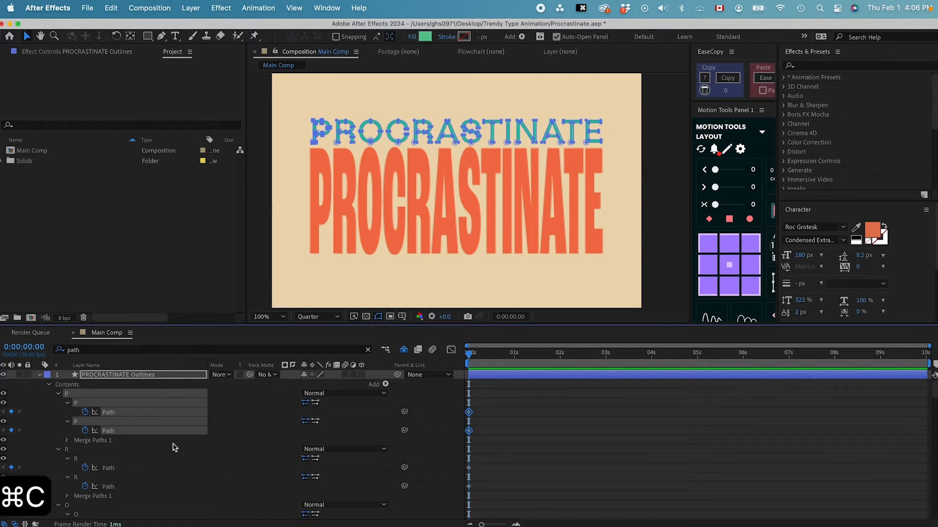
Paste the copied keyframes onto both Path properties of the p in procrastinate Outlines at 0:00:00:25.
{"action": "scroll", "coordinate": [168, 447], "scroll_direction": "down", "scroll_amount": 15}
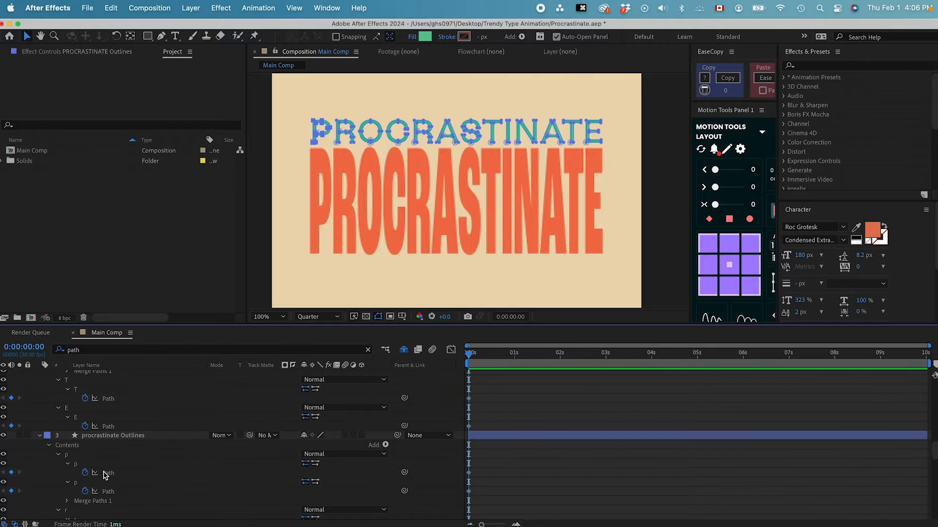
{"action": "left_click", "coordinate": [107, 473]}
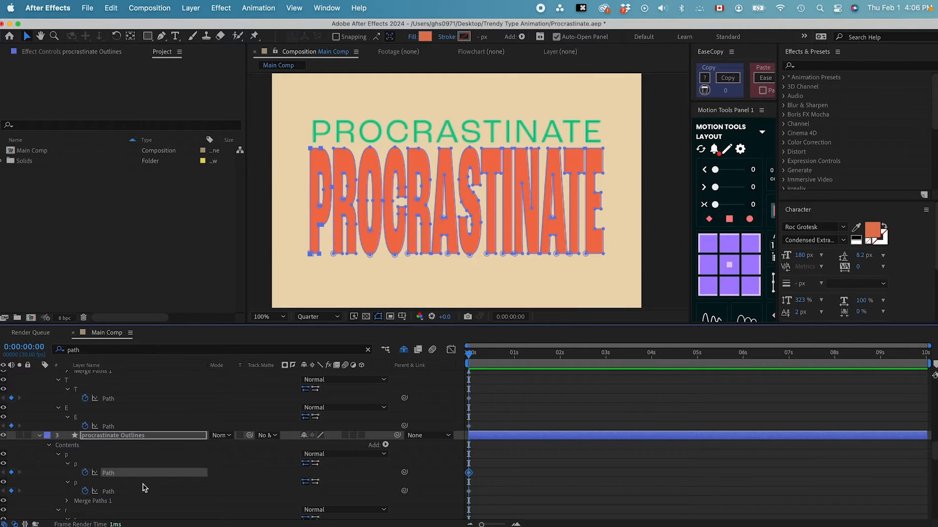
{"action": "key", "text": "shift+super+Right"}
{"action": "key", "text": "shift+super+Right"}
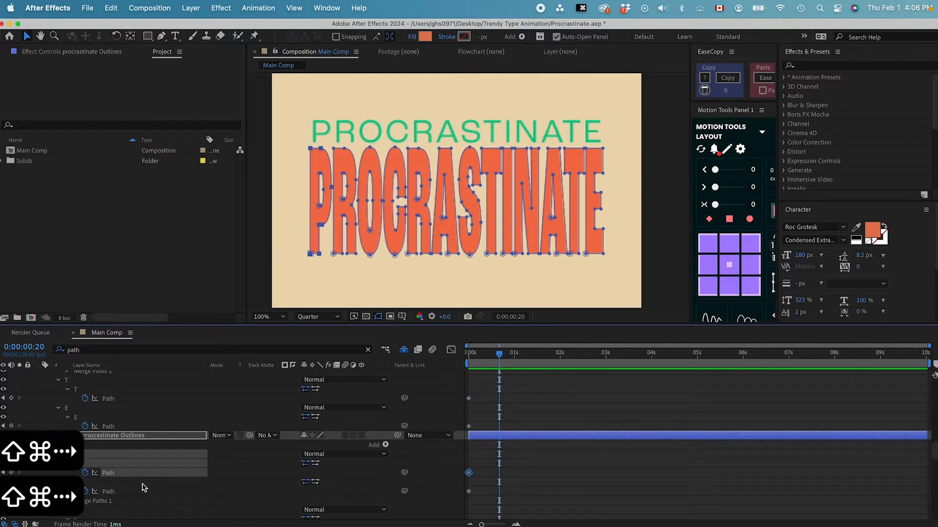
{"action": "key", "text": "super+Right"}
{"action": "key", "text": "super+Right"}
{"action": "key", "text": "super+Right"}
{"action": "key", "text": "super+Right"}
{"action": "key", "text": "super+Right"}
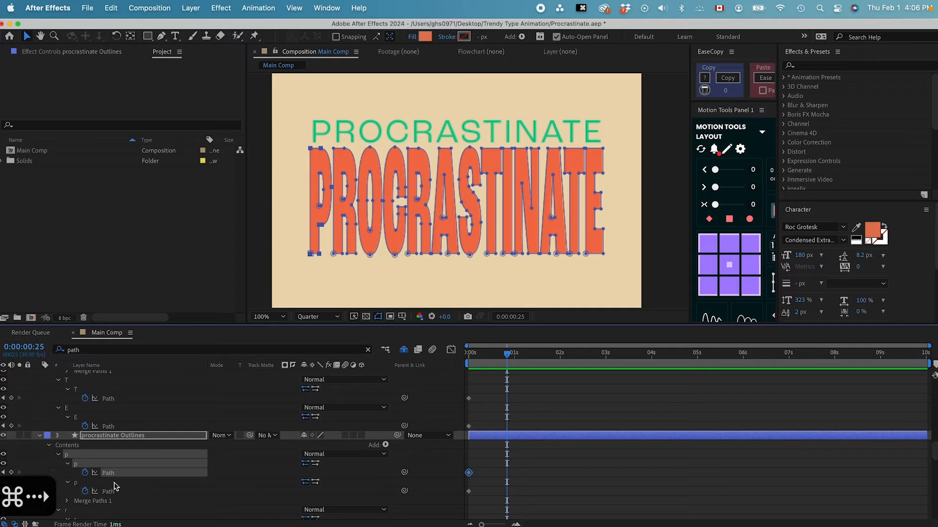
{"action": "left_click", "coordinate": [113, 491]}
{"action": "left_click", "coordinate": [112, 474], "text": "shift"}
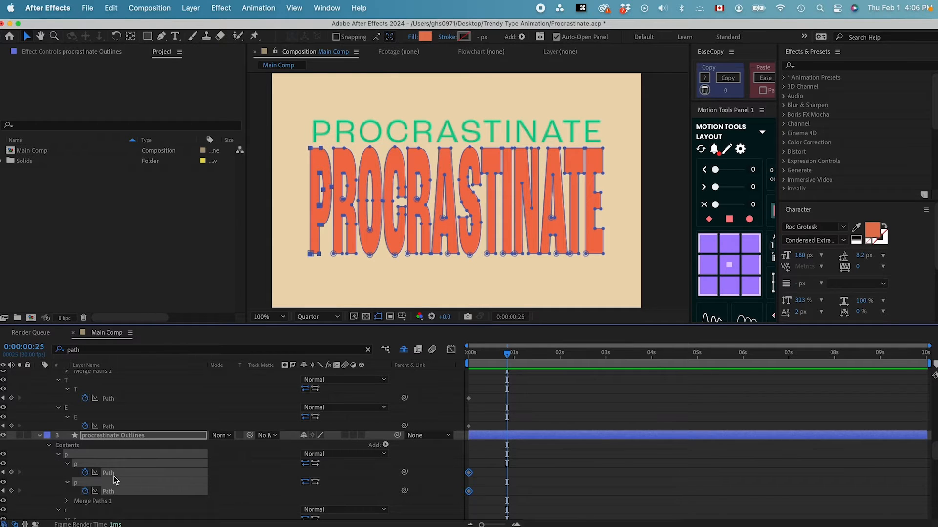
{"action": "key", "text": "super+v"}
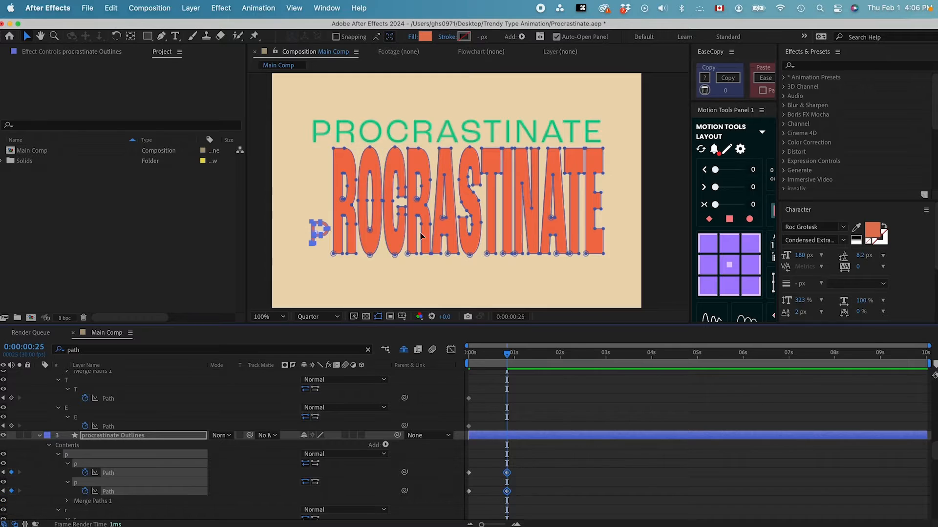
Show the rulers and align the pasted P to guides placed at the orange word's baseline and starting edge.
{"action": "key", "text": "super+r"}
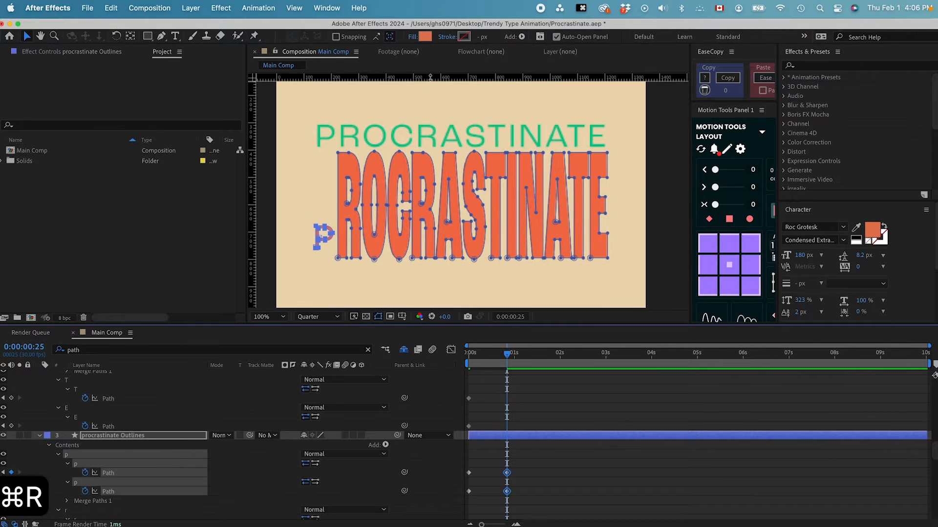
{"action": "left_click_drag", "start_coordinate": [430, 77], "coordinate": [440, 262]}
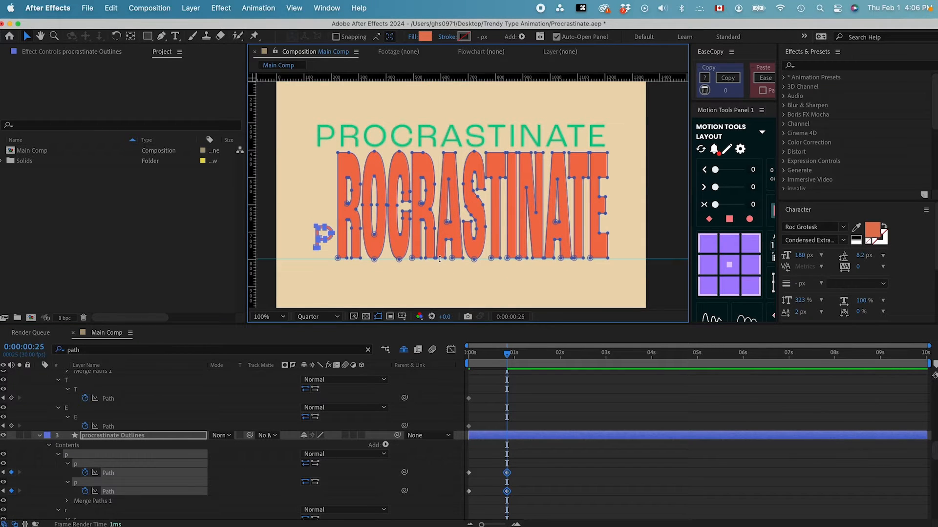
{"action": "key", "text": "super+equal"}
{"action": "left_click_drag", "start_coordinate": [293, 267], "coordinate": [459, 191]}
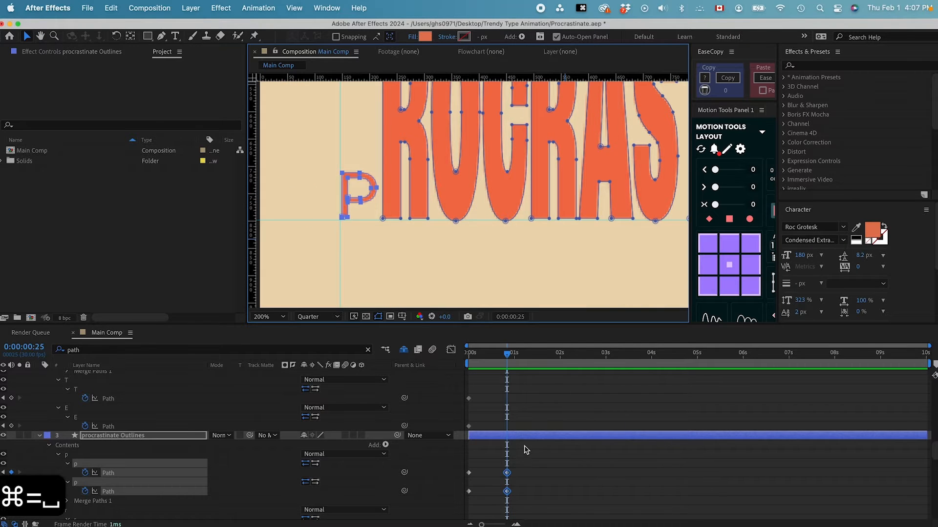
Copy the two Path keyframes of the first R in the PROCRASTINATE Outlines layer.
{"action": "scroll", "coordinate": [178, 467], "scroll_direction": "up", "scroll_amount": 10}
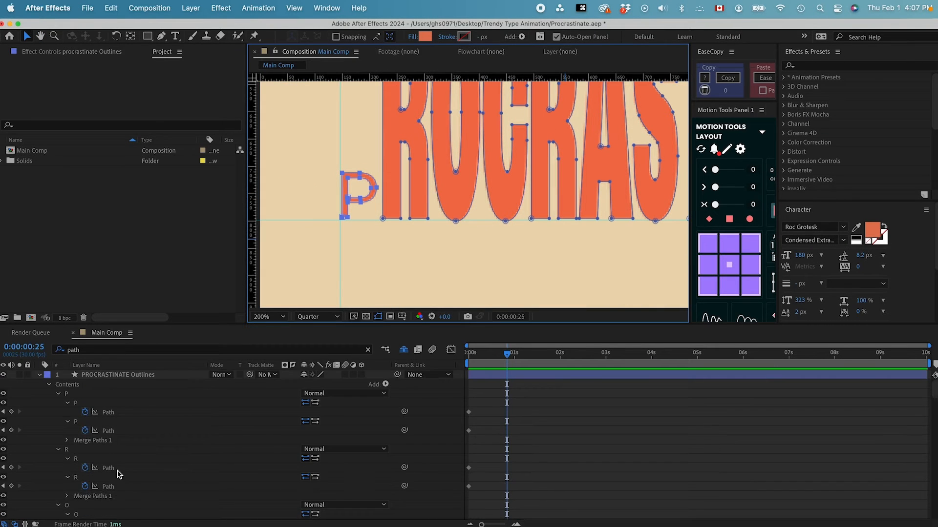
{"action": "left_click", "coordinate": [117, 469]}
{"action": "left_click", "coordinate": [122, 486], "text": "shift"}
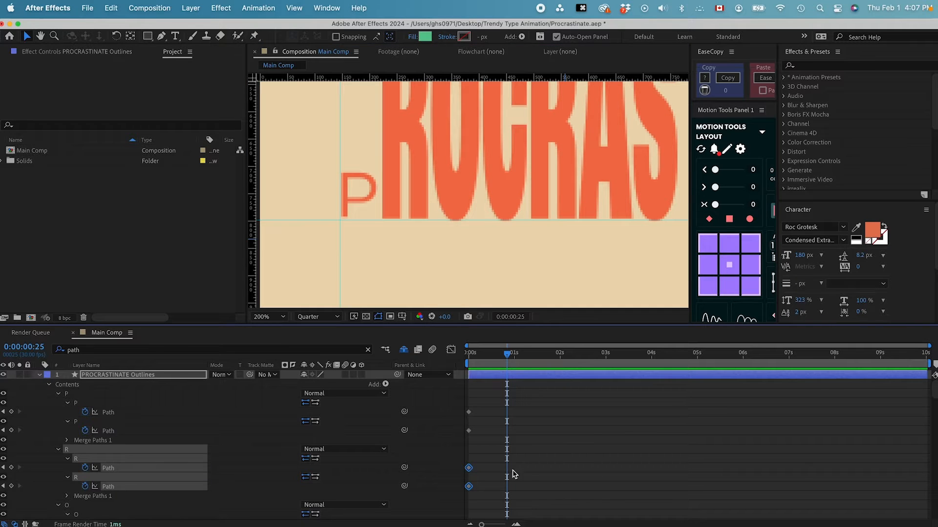
{"action": "key", "text": "super+z"}
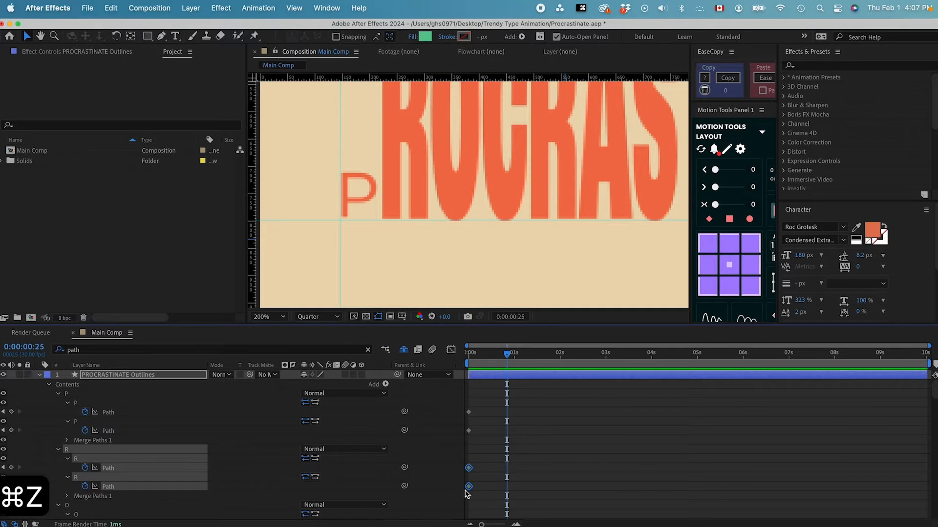
{"action": "key", "text": "super+c"}
Paste the keyframes onto the first r's two paths in procrastinate Outlines at 0:00:00:25 and set the letter on the baseline guide beside P.
{"action": "scroll", "coordinate": [271, 467], "scroll_direction": "down", "scroll_amount": 10}
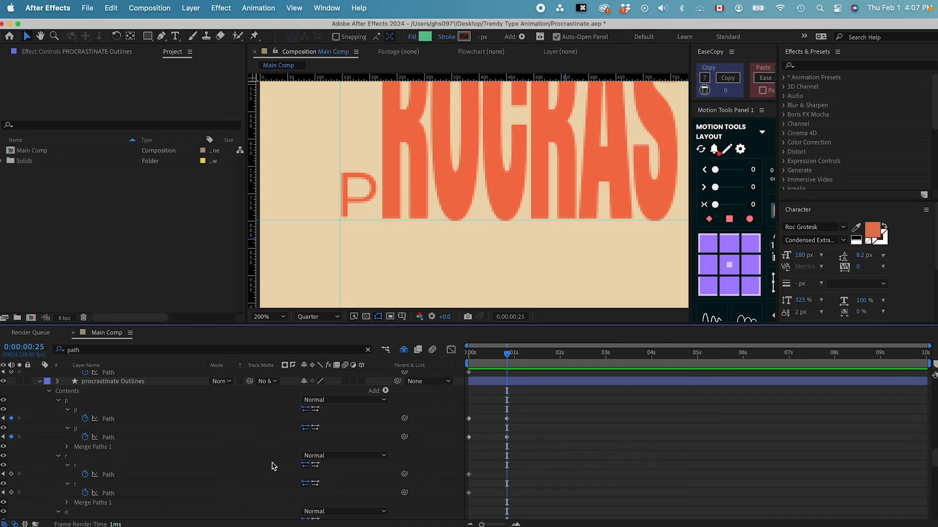
{"action": "key", "text": "super+minus"}
{"action": "scroll", "coordinate": [191, 456], "scroll_direction": "down", "scroll_amount": 3}
{"action": "left_click", "coordinate": [108, 485]}
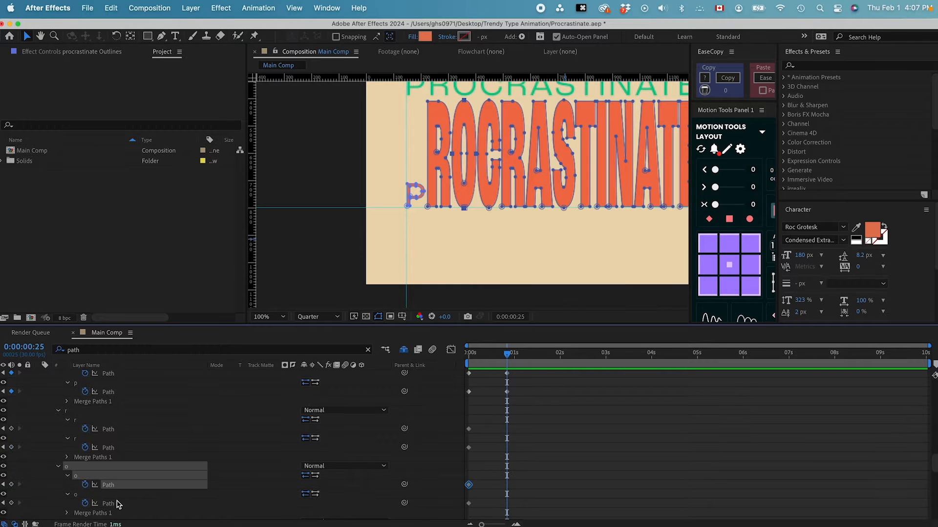
{"action": "left_click", "coordinate": [108, 431]}
{"action": "scroll", "coordinate": [122, 433], "scroll_direction": "up", "scroll_amount": 2}
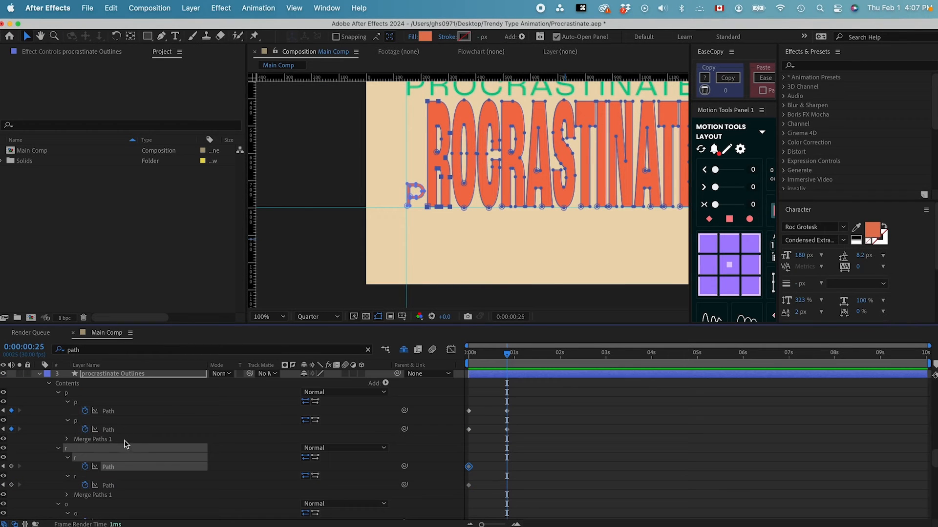
{"action": "left_click", "coordinate": [115, 486], "text": "shift"}
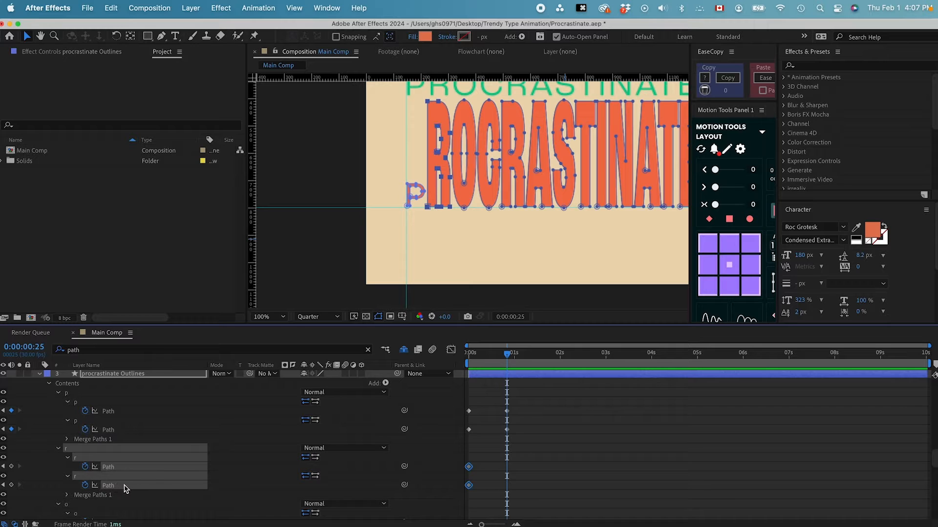
{"action": "key", "text": "super+v"}
{"action": "left_click_drag", "start_coordinate": [440, 190], "coordinate": [442, 200]}
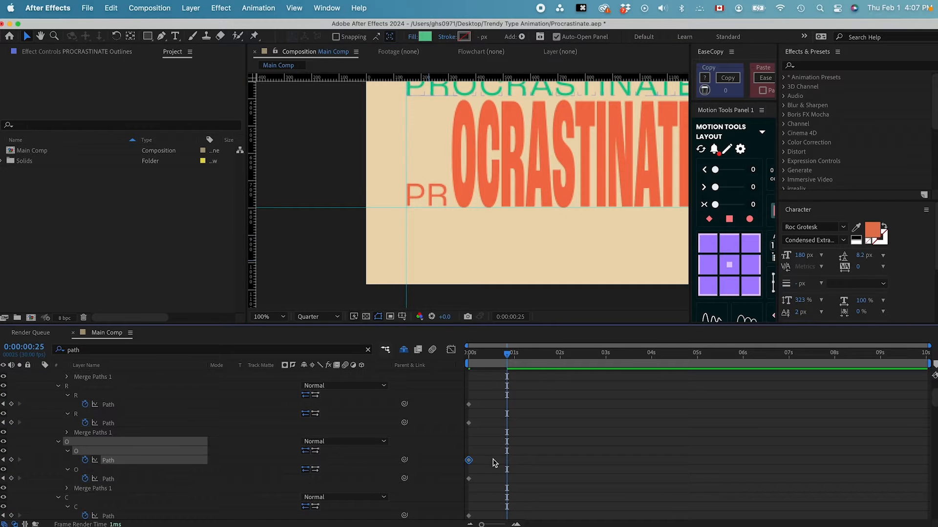
Copy both Path keyframes of the O in PROCRASTINATE Outlines onto the o in procrastinate Outlines at 0:00:00:25.
{"action": "left_click_drag", "start_coordinate": [492, 456], "coordinate": [446, 484]}
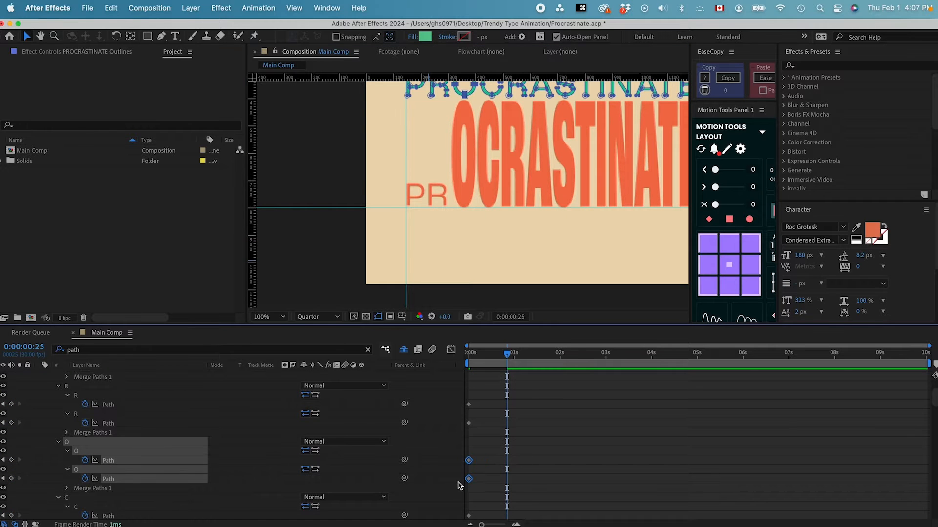
{"action": "key", "text": "super+c"}
{"action": "scroll", "coordinate": [199, 476], "scroll_direction": "down", "scroll_amount": 6}
{"action": "scroll", "coordinate": [198, 477], "scroll_direction": "down", "scroll_amount": 6}
{"action": "left_click", "coordinate": [109, 505]}
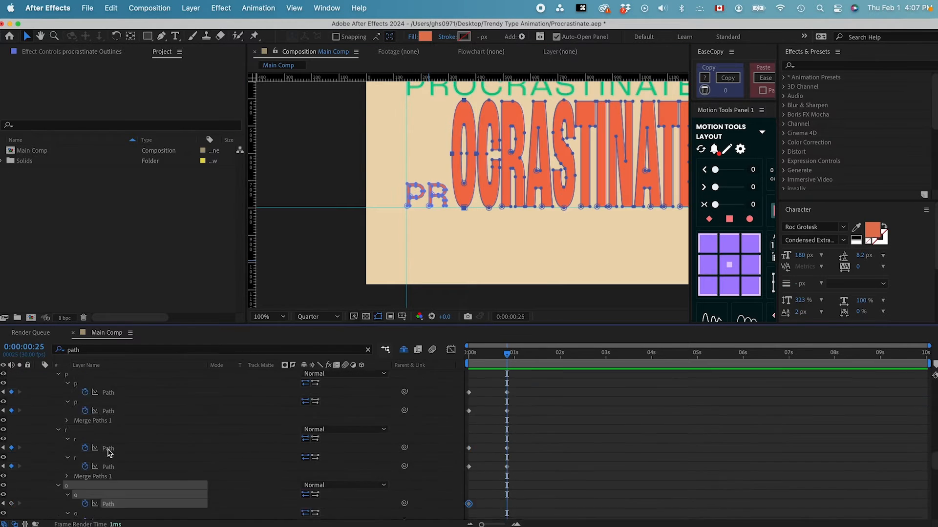
{"action": "key", "text": "super+v"}
Copy the C's Path keyframe from PROCRASTINATE Outlines onto the c in procrastinate Outlines at 0:00:00:25.
{"action": "left_click", "coordinate": [108, 479]}
{"action": "key", "text": "super+c"}
{"action": "left_click", "coordinate": [109, 432]}
{"action": "key", "text": "super+v"}
Copy the second R's two Path keyframes onto the matching r in procrastinate Outlines at 0:00:00:25.
{"action": "scroll", "coordinate": [172, 423], "scroll_direction": "up", "scroll_amount": 5}
{"action": "left_click", "coordinate": [109, 427]}
{"action": "key", "text": "super+c"}
{"action": "left_click", "coordinate": [109, 427]}
{"action": "left_click", "coordinate": [108, 446], "text": "shift"}
{"action": "key", "text": "super+v"}
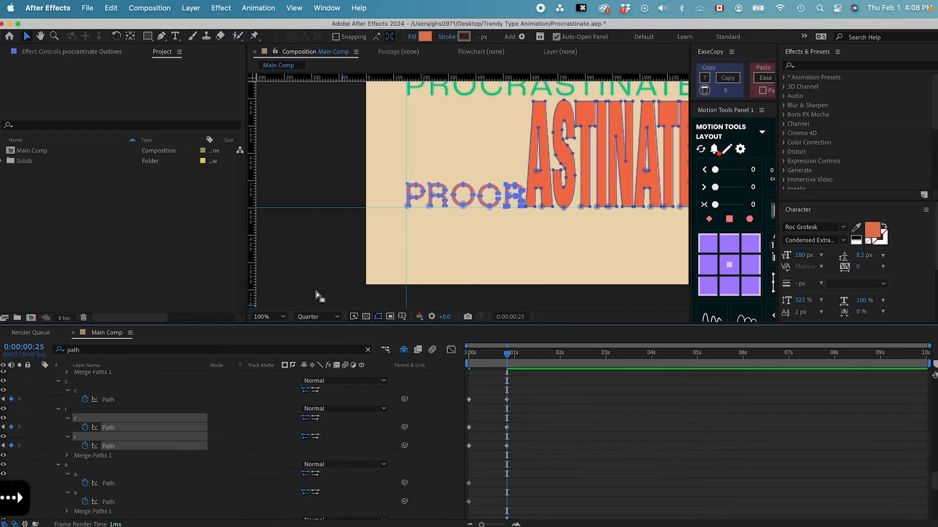
Copy the first A's and the S's Path keyframes onto the matching letters in procrastinate Outlines at 0:00:00:25.
{"action": "left_click", "coordinate": [108, 470]}
{"action": "key", "text": "super+v"}
{"action": "scroll", "coordinate": [167, 479], "scroll_direction": "up", "scroll_amount": 5}
{"action": "left_click", "coordinate": [111, 452]}
{"action": "key", "text": "super+z"}
{"action": "key", "text": "super+v"}
Copy the first T's, the I's and the N's Path keyframes onto the matching letters in procrastinate Outlines at 0:00:00:25.
{"action": "left_click", "coordinate": [110, 481]}
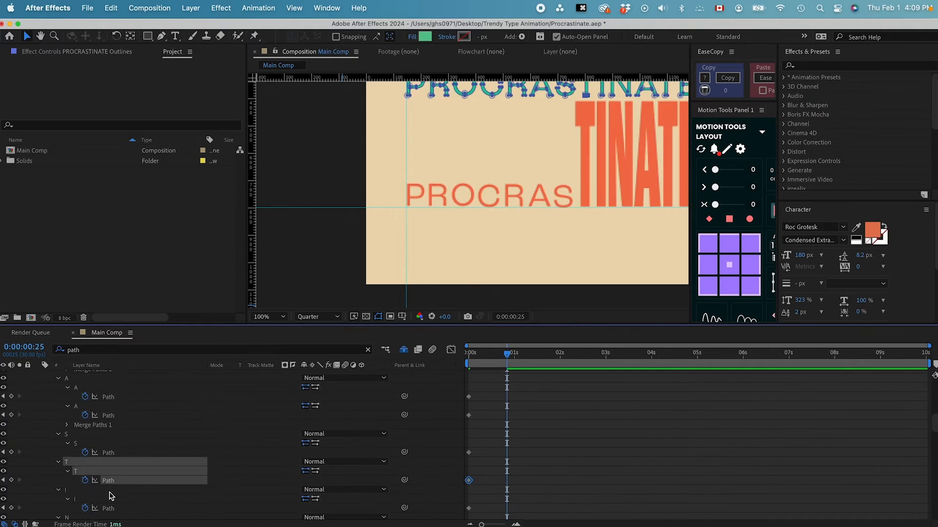
{"action": "key", "text": "super+v"}
{"action": "left_click", "coordinate": [110, 430]}
{"action": "key", "text": "super+v"}
{"action": "left_click", "coordinate": [113, 400]}
{"action": "scroll", "coordinate": [147, 429], "scroll_direction": "down", "scroll_amount": 5}
{"action": "left_click", "coordinate": [109, 394]}
{"action": "key", "text": "super+v"}
Align the second a with the baseline guide and copy the final T's and E's Path keyframes onto the matching letters in procrastinate Outlines.
{"action": "key", "text": "alt+Down"}
{"action": "key", "text": "alt+Down"}
{"action": "left_click", "coordinate": [109, 422]}
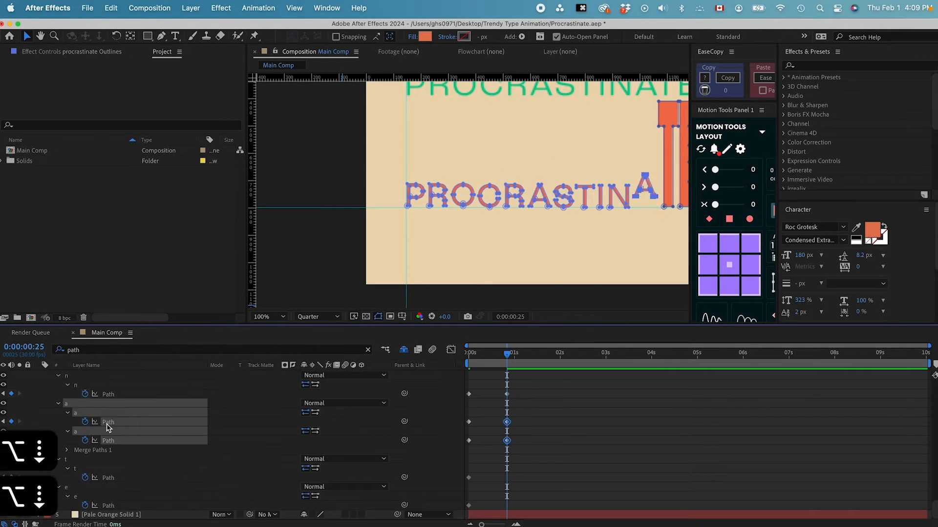
{"action": "left_click_drag", "start_coordinate": [630, 177], "coordinate": [565, 194]}
{"action": "left_click", "coordinate": [108, 505]}
{"action": "key", "text": "super+v"}
{"action": "left_click", "coordinate": [592, 455]}
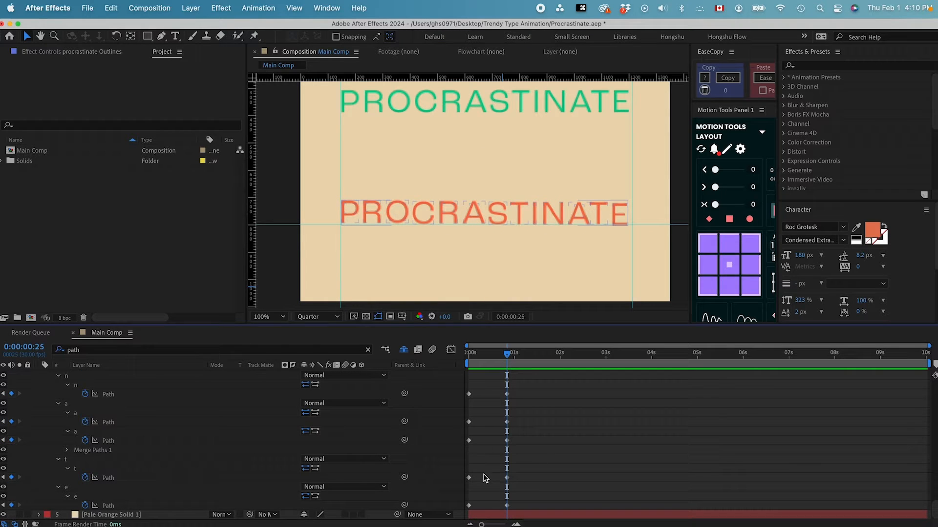
Copy the starting Path keyframes of the p in procrastinate Outlines onto both P paths in PROCRASTINATE Outlines at 0:00:00:25.
{"action": "scroll", "coordinate": [495, 456], "scroll_direction": "up", "scroll_amount": 3}
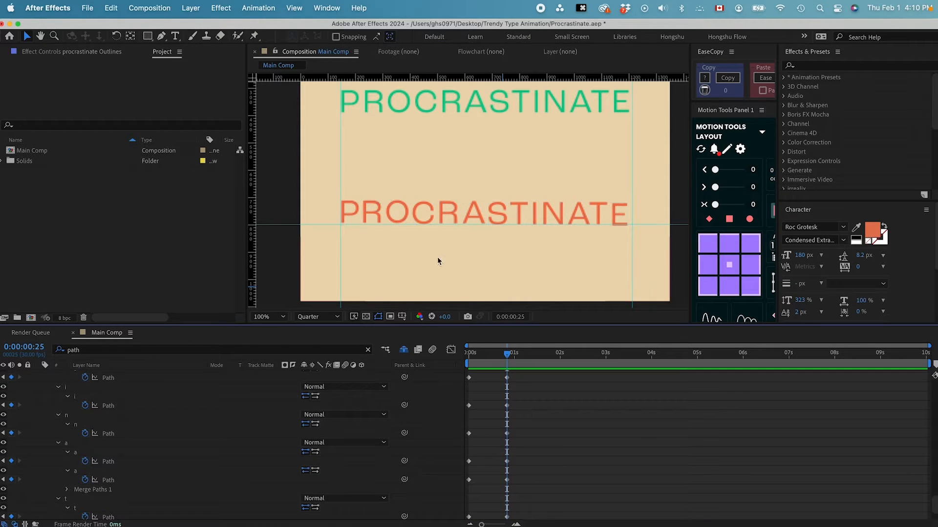
{"action": "scroll", "coordinate": [177, 495], "scroll_direction": "up", "scroll_amount": 10}
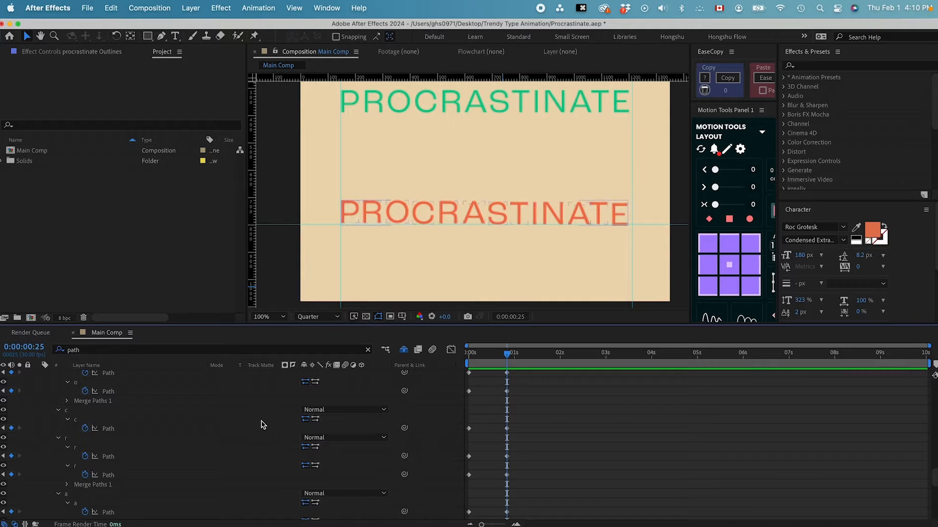
{"action": "scroll", "coordinate": [262, 425], "scroll_direction": "up", "scroll_amount": 8}
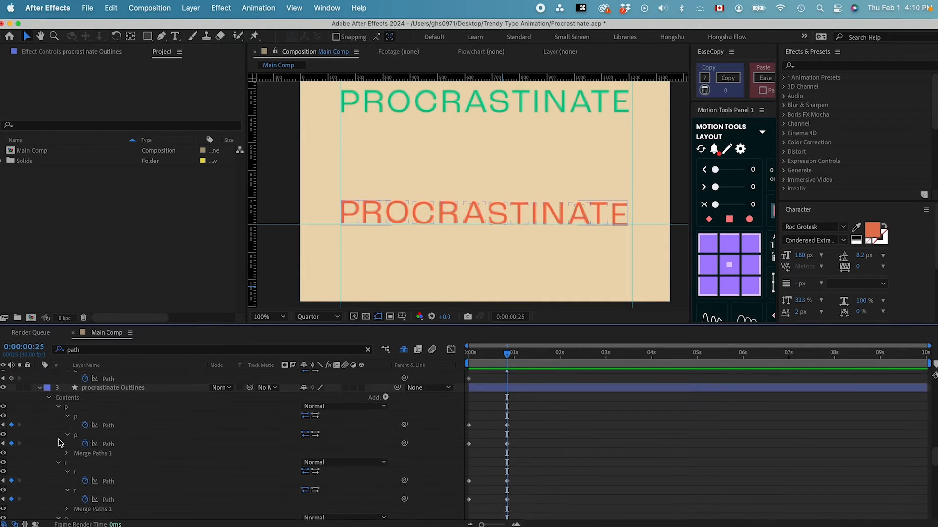
{"action": "left_click", "coordinate": [111, 425]}
{"action": "left_click", "coordinate": [115, 444], "text": "shift"}
{"action": "left_click_drag", "start_coordinate": [480, 420], "coordinate": [456, 451]}
{"action": "key", "text": "super+c"}
{"action": "scroll", "coordinate": [491, 440], "scroll_direction": "up", "scroll_amount": 15}
{"action": "left_click", "coordinate": [108, 413]}
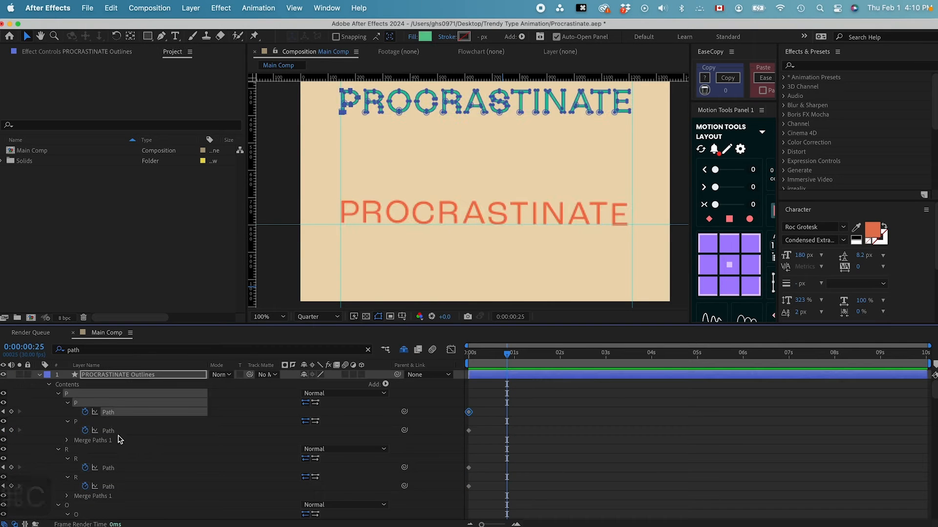
{"action": "left_click", "coordinate": [115, 432], "text": "shift"}
{"action": "key", "text": "super+v"}
Place the horizontal guide along the top of the green word and lower the tall P so its top meets it.
{"action": "left_click_drag", "start_coordinate": [420, 258], "coordinate": [423, 287]}
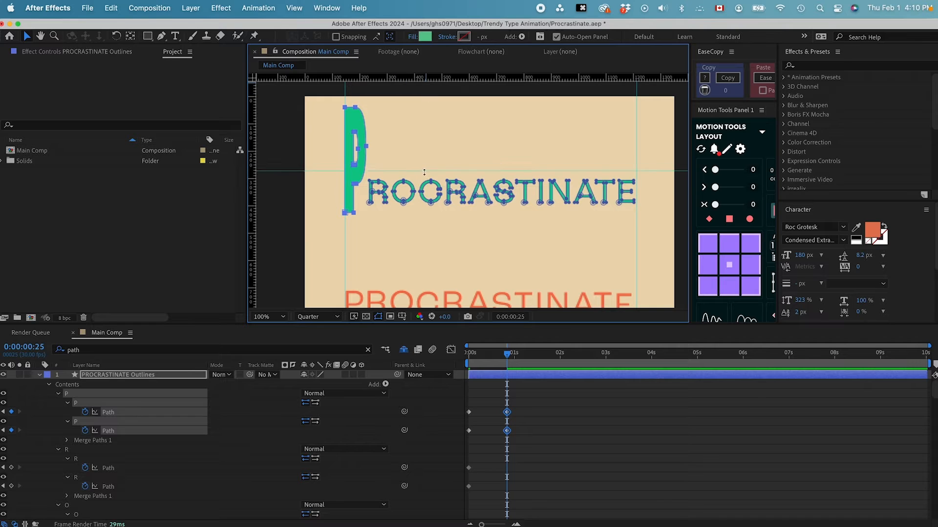
{"action": "left_click_drag", "start_coordinate": [422, 181], "coordinate": [422, 180]}
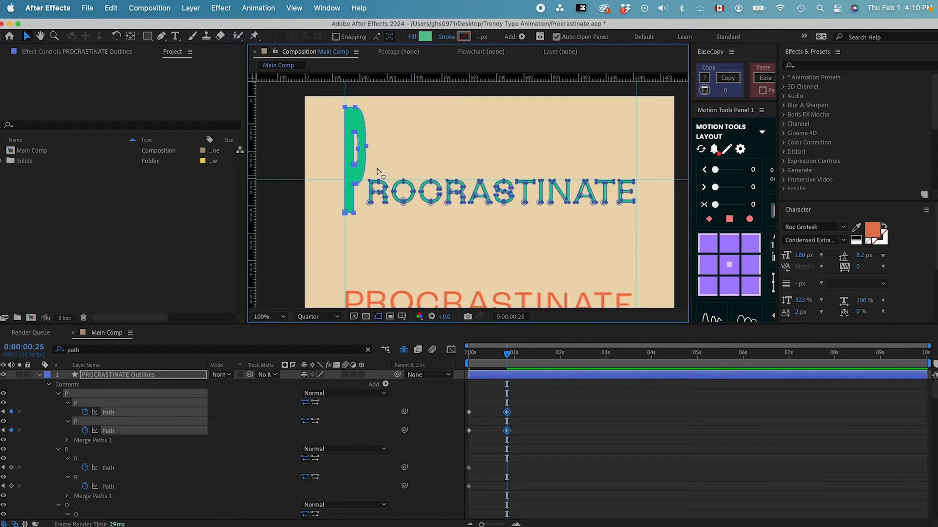
{"action": "left_click_drag", "start_coordinate": [356, 135], "coordinate": [353, 205]}
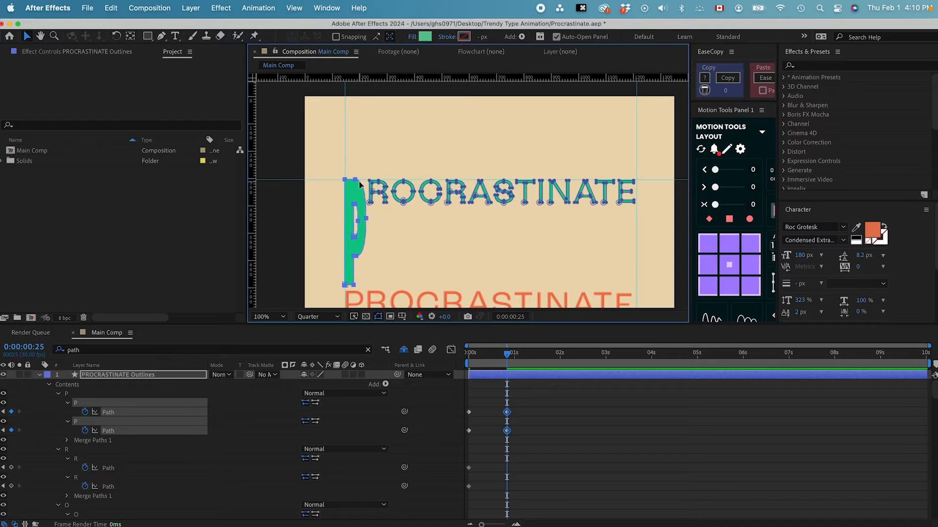
Copy the first r's starting Path keyframes onto the R in PROCRASTINATE Outlines at 0:00:00:25 and lower it to the top guide.
{"action": "left_click", "coordinate": [209, 455]}
{"action": "scroll", "coordinate": [209, 457], "scroll_direction": "down", "scroll_amount": 3}
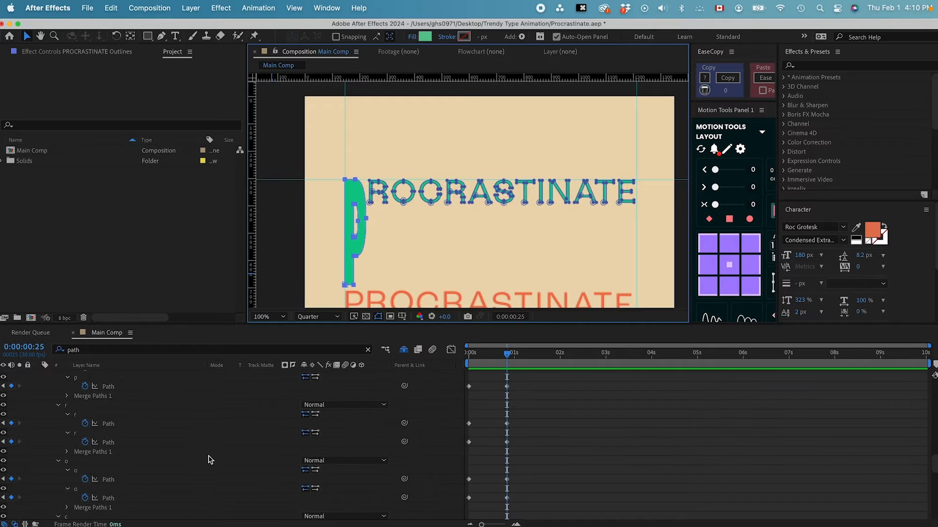
{"action": "left_click", "coordinate": [108, 424]}
{"action": "left_click", "coordinate": [108, 442], "text": "shift"}
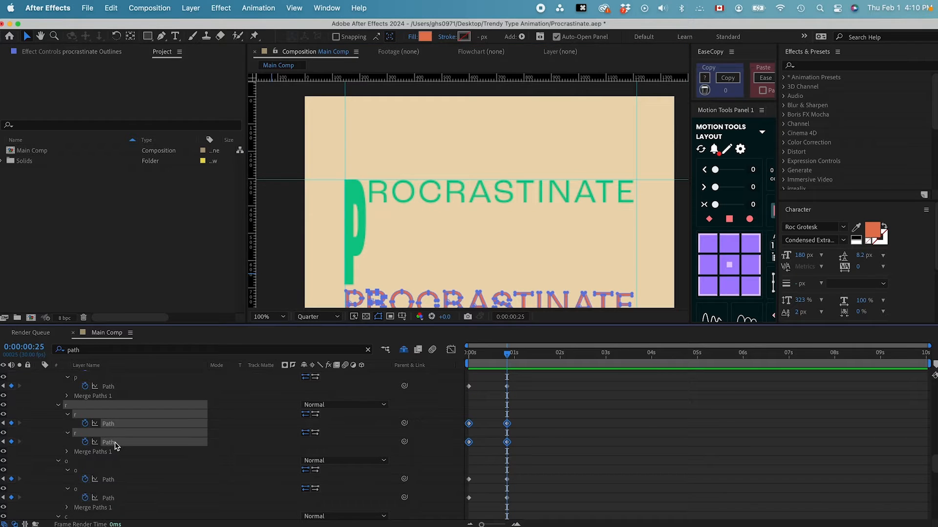
{"action": "key", "text": "super+c"}
{"action": "left_click_drag", "start_coordinate": [485, 423], "coordinate": [454, 449]}
{"action": "scroll", "coordinate": [181, 456], "scroll_direction": "up", "scroll_amount": 10}
{"action": "scroll", "coordinate": [177, 455], "scroll_direction": "up", "scroll_amount": 6}
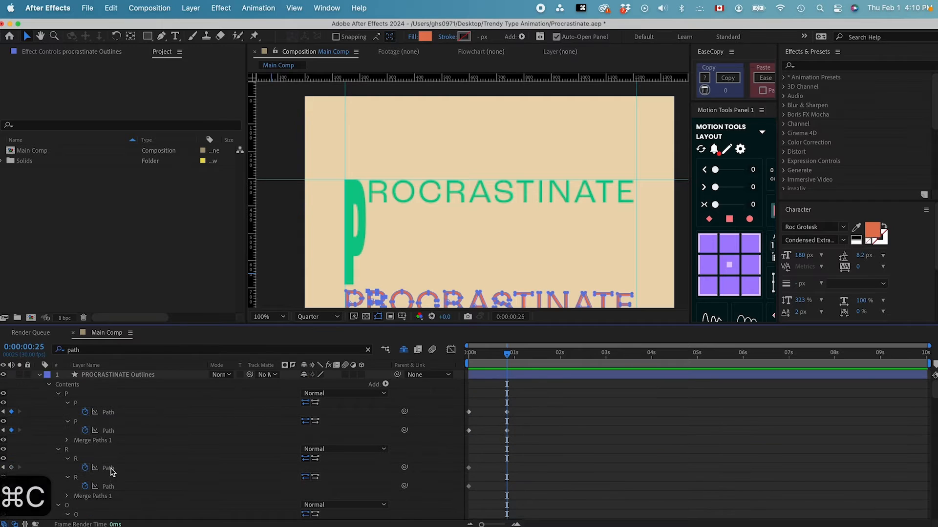
{"action": "left_click", "coordinate": [110, 469]}
{"action": "left_click", "coordinate": [113, 487], "text": "shift"}
{"action": "key", "text": "super+v"}
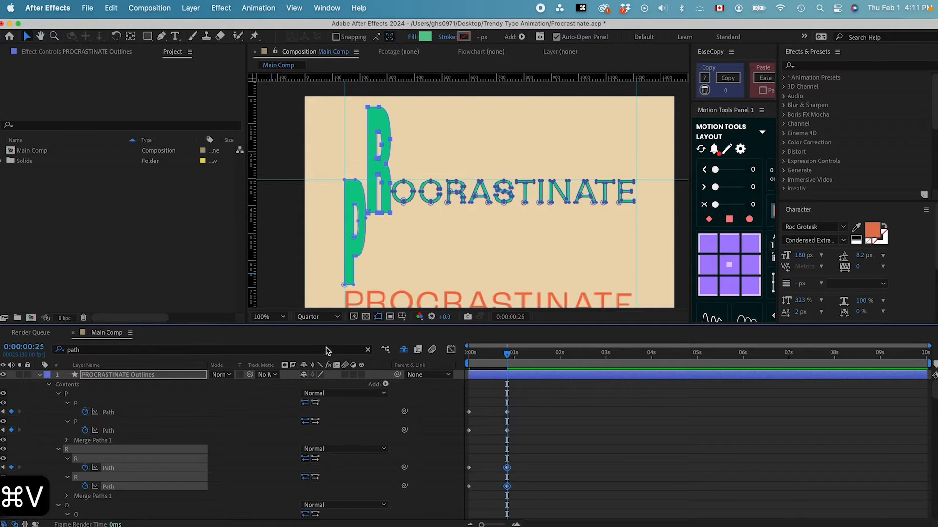
{"action": "left_click_drag", "start_coordinate": [383, 149], "coordinate": [382, 221]}
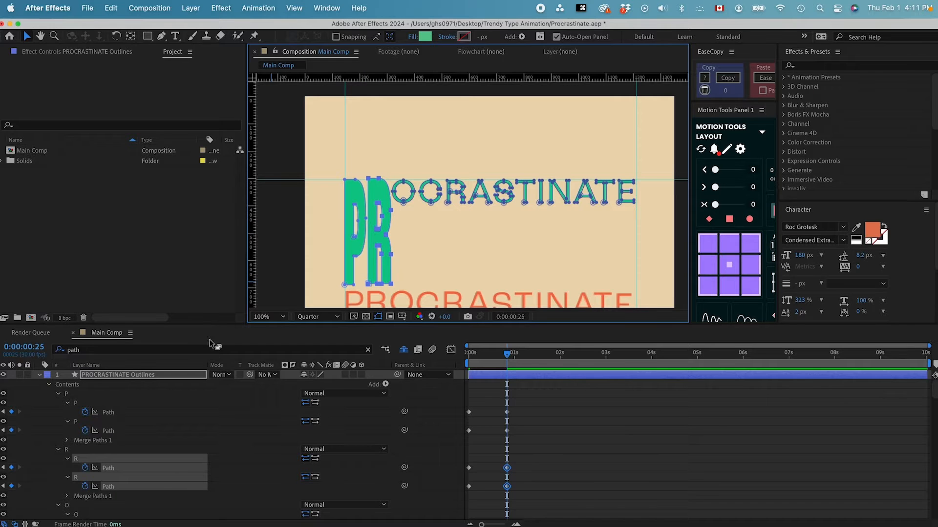
Give the green O, C and second R their tall shapes at 0:00:00:25 and lower each to the top guide.
{"action": "scroll", "coordinate": [178, 463], "scroll_direction": "down", "scroll_amount": 20}
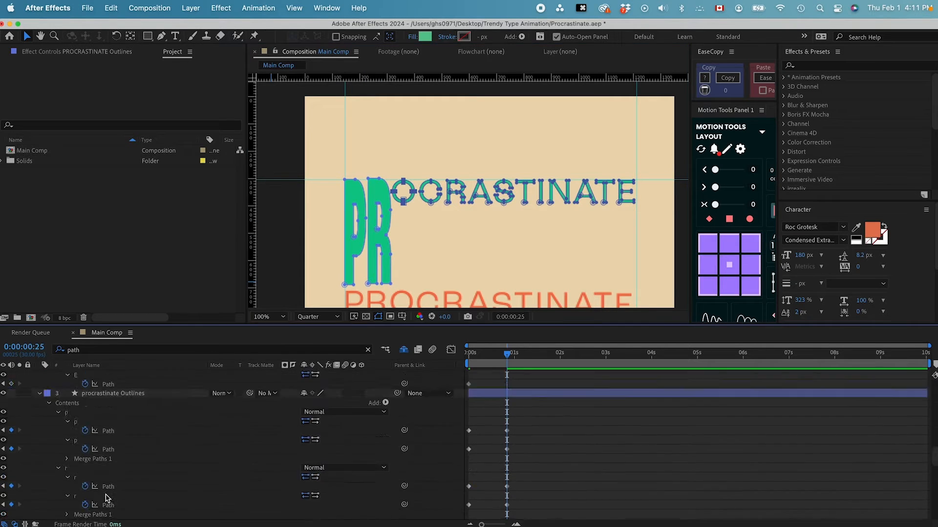
{"action": "scroll", "coordinate": [106, 498], "scroll_direction": "up", "scroll_amount": 15}
{"action": "left_click_drag", "start_coordinate": [403, 213], "coordinate": [403, 284]}
{"action": "scroll", "coordinate": [401, 272], "scroll_direction": "up", "scroll_amount": 1}
{"action": "scroll", "coordinate": [134, 483], "scroll_direction": "down", "scroll_amount": 15}
{"action": "left_click_drag", "start_coordinate": [454, 158], "coordinate": [454, 298]}
{"action": "left_click", "coordinate": [133, 470]}
{"action": "key", "text": "super+v"}
{"action": "left_click_drag", "start_coordinate": [502, 159], "coordinate": [502, 301]}
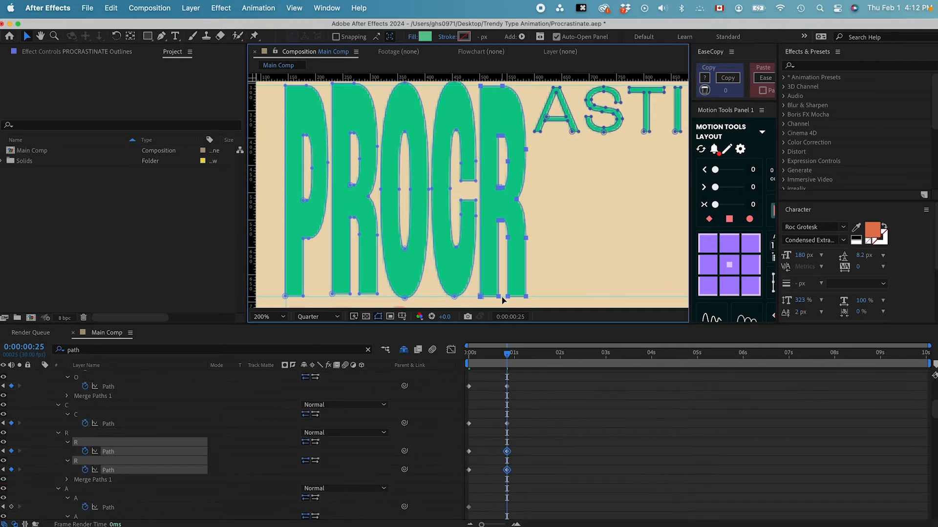
Copy the first a's and the s's starting Path keyframes onto the green A and S at 0:00:00:25.
{"action": "left_click", "coordinate": [147, 467]}
{"action": "key", "text": "super+c"}
{"action": "left_click", "coordinate": [171, 466]}
{"action": "key", "text": "super+v"}
{"action": "left_click", "coordinate": [190, 463]}
{"action": "key", "text": "super+c"}
{"action": "left_click", "coordinate": [147, 469]}
{"action": "key", "text": "super+v"}
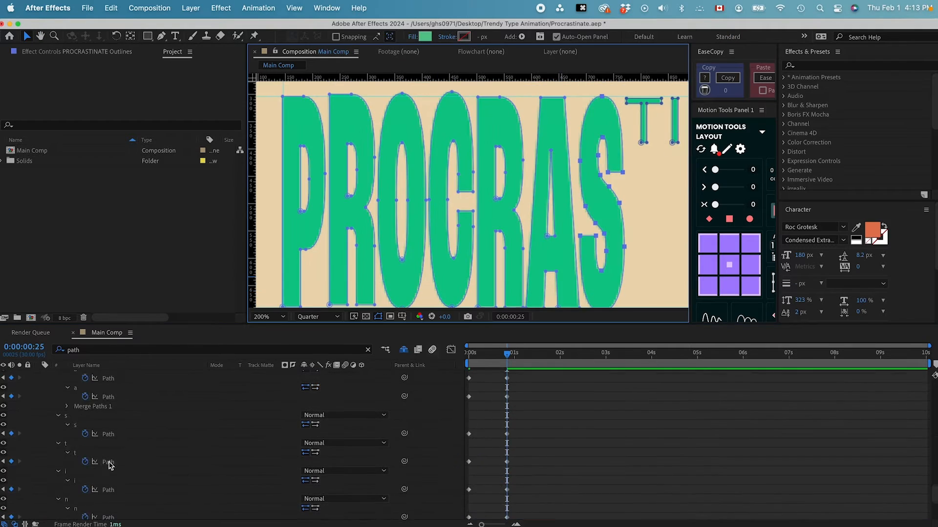
Copy the t's, i's and n's starting Path keyframes onto the green T, I and N at 0:00:00:25.
{"action": "left_click", "coordinate": [108, 462]}
{"action": "key", "text": "super+c"}
{"action": "scroll", "coordinate": [108, 462], "scroll_direction": "up", "scroll_amount": 15}
{"action": "left_click", "coordinate": [108, 452]}
{"action": "key", "text": "super+v"}
{"action": "key", "text": "super+v"}
{"action": "key", "text": "super+v"}
{"action": "scroll", "coordinate": [119, 452], "scroll_direction": "down", "scroll_amount": 8}
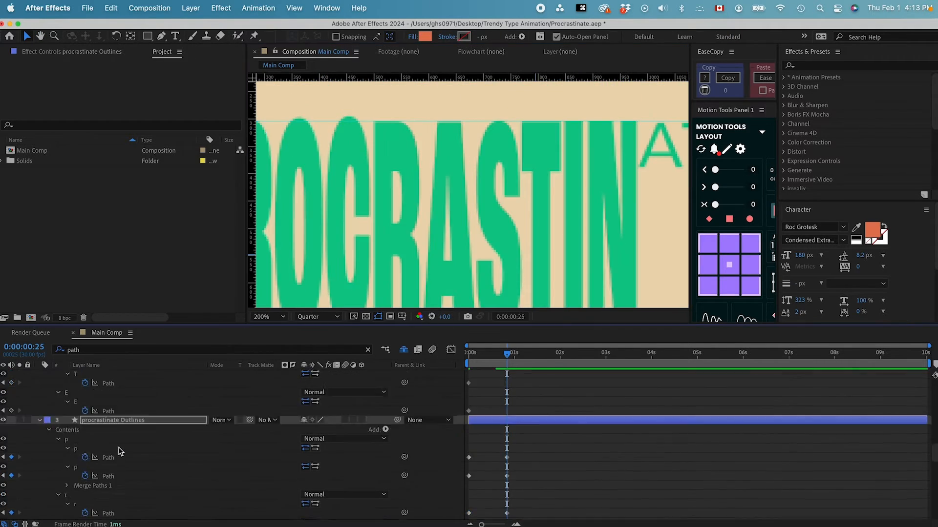
Copy the last a's, t's and e's starting Path keyframes onto the matching green letters at 0:00:00:25.
{"action": "scroll", "coordinate": [118, 452], "scroll_direction": "down", "scroll_amount": 10}
{"action": "left_click", "coordinate": [195, 477]}
{"action": "key", "text": "super+c"}
{"action": "key", "text": "super+v"}
{"action": "left_click", "coordinate": [146, 410]}
Nudge the green C's path slightly down at 0:00:00:25.
{"action": "left_click_drag", "start_coordinate": [273, 227], "coordinate": [424, 227]}
{"action": "left_click", "coordinate": [507, 482]}
{"action": "key", "text": "Down"}
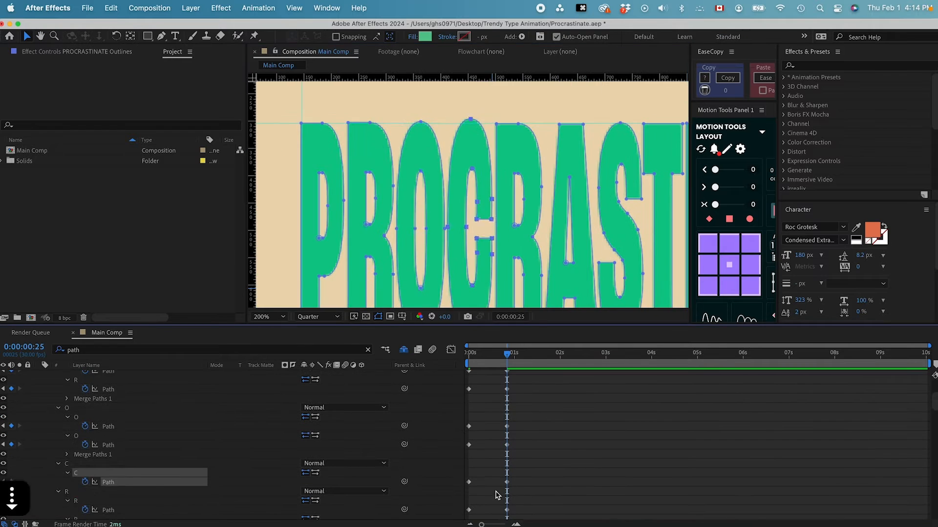
Show only the keyframed properties of both outline layers and copy all starting Path keyframes of procrastinate Outlines.
{"action": "key", "text": "comma"}
{"action": "key", "text": "u"}
{"action": "key", "text": "u"}
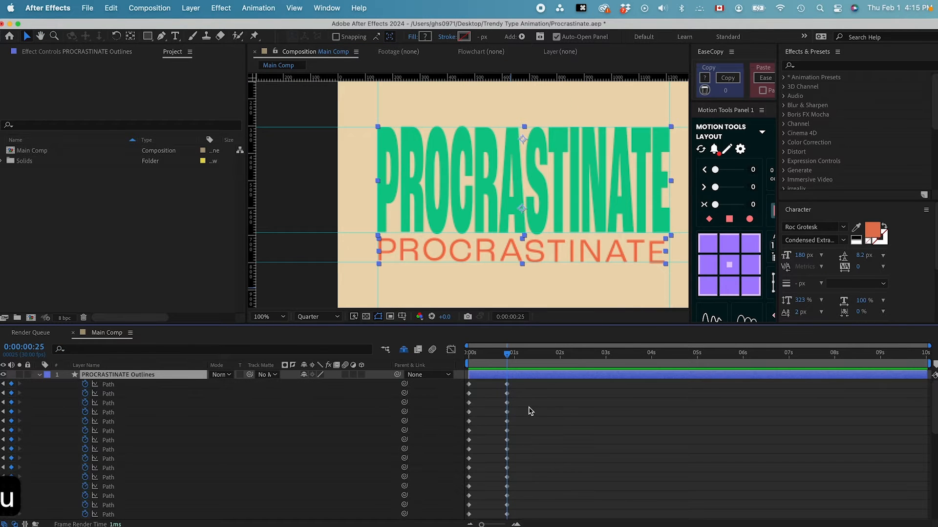
{"action": "scroll", "coordinate": [498, 506], "scroll_direction": "down", "scroll_amount": 5}
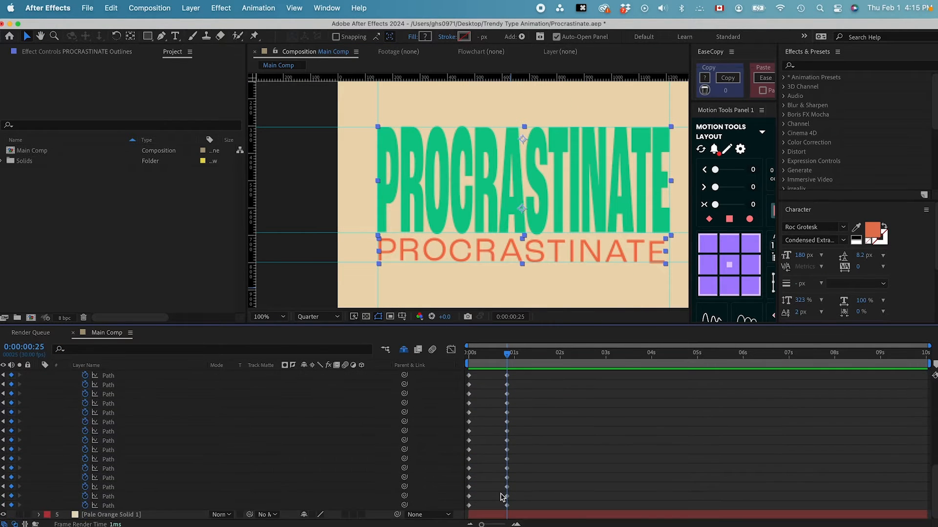
{"action": "left_click_drag", "start_coordinate": [488, 513], "coordinate": [428, 375]}
{"action": "scroll", "coordinate": [438, 385], "scroll_direction": "up", "scroll_amount": 3}
{"action": "left_click_drag", "start_coordinate": [486, 399], "coordinate": [447, 509]}
{"action": "scroll", "coordinate": [495, 494], "scroll_direction": "up", "scroll_amount": 2}
{"action": "scroll", "coordinate": [495, 494], "scroll_direction": "down", "scroll_amount": 2}
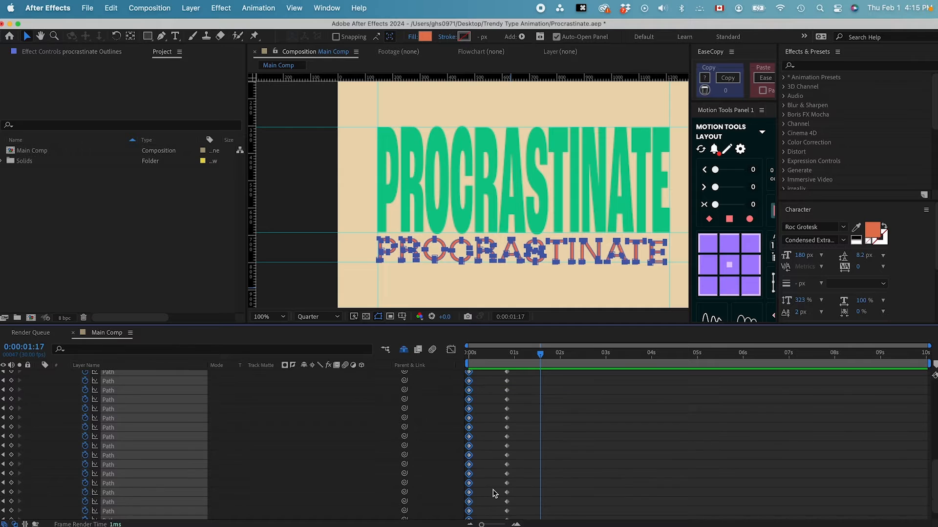
{"action": "key", "text": "super+c"}
Paste the copied Path keyframes into procrastinate Outlines at 0:00:01:20.
{"action": "left_click_drag", "start_coordinate": [522, 361], "coordinate": [510, 361]}
{"action": "key", "text": "shift+super+Right"}
{"action": "key", "text": "shift+super+Right"}
{"action": "key", "text": "super+Right"}
{"action": "key", "text": "super+Right"}
{"action": "key", "text": "super+Right"}
{"action": "key", "text": "super+Right"}
{"action": "key", "text": "super+Right"}
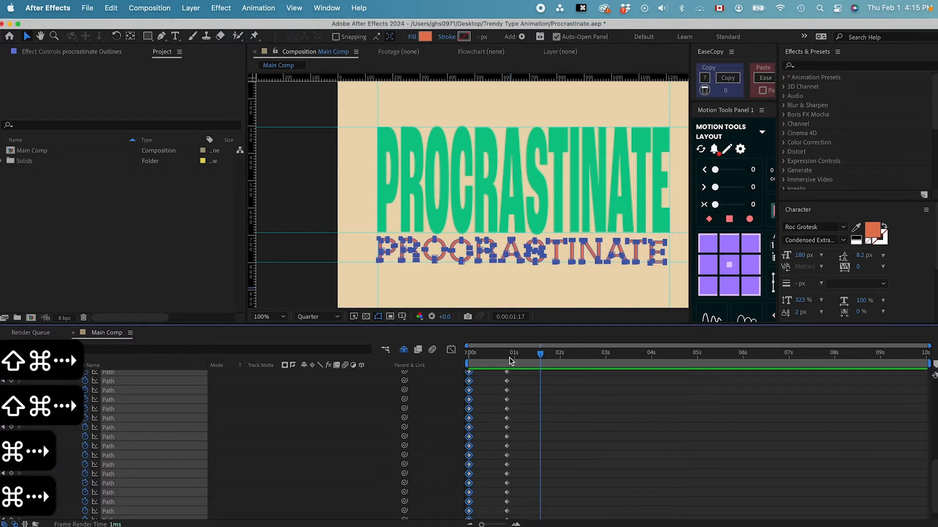
{"action": "key", "text": "super+v"}
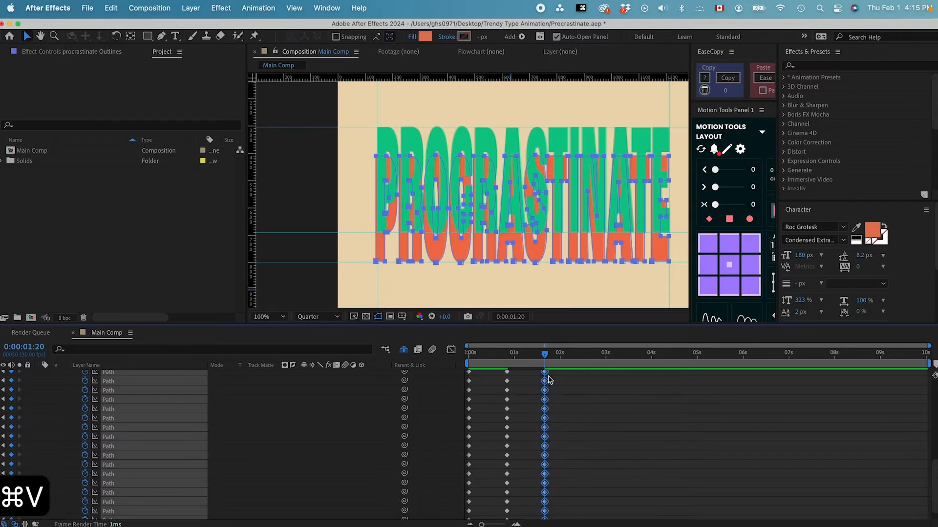
{"action": "left_click", "coordinate": [563, 425]}
Copy all starting Path keyframes of PROCRASTINATE Outlines to 0:00:01:20 on the same layer.
{"action": "scroll", "coordinate": [562, 425], "scroll_direction": "up", "scroll_amount": 5}
{"action": "left_click", "coordinate": [474, 439]}
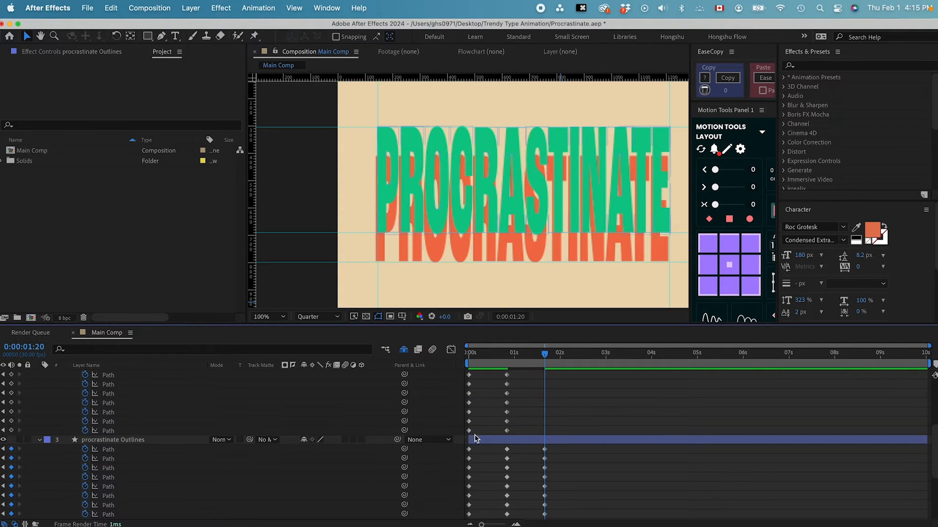
{"action": "scroll", "coordinate": [478, 434], "scroll_direction": "up", "scroll_amount": 5}
{"action": "left_click_drag", "start_coordinate": [480, 517], "coordinate": [463, 390]}
{"action": "key", "text": "super+c"}
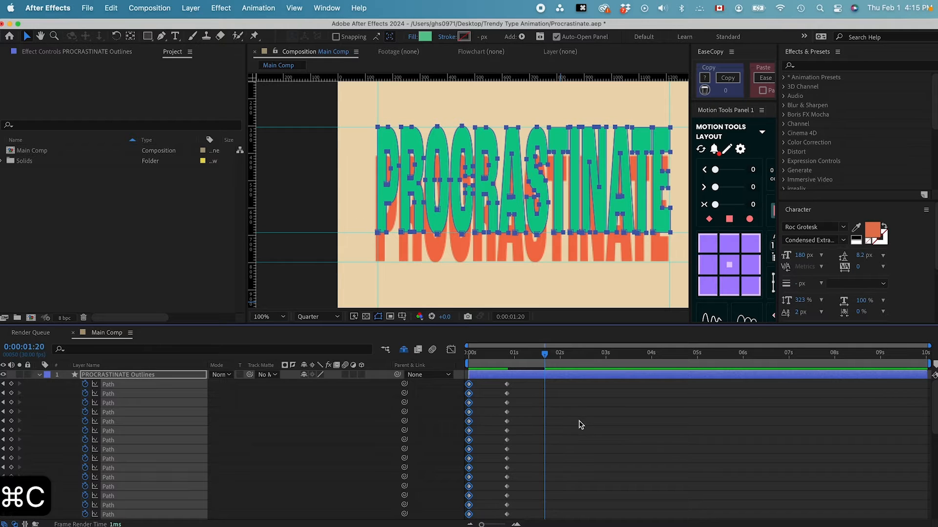
{"action": "key", "text": "super+v"}
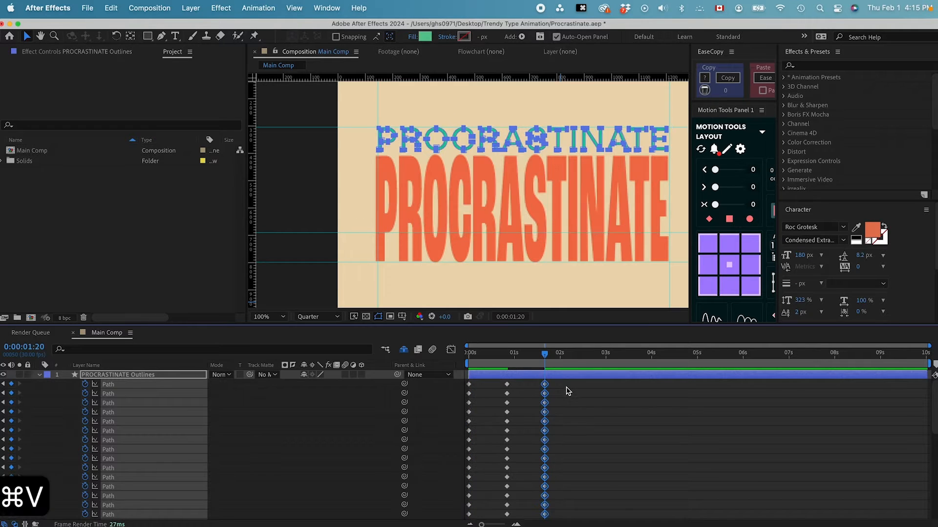
Preview the morph of both words from the start of the composition.
{"action": "left_click", "coordinate": [415, 362]}
{"action": "key", "text": "Home"}
{"action": "left_click_drag", "start_coordinate": [471, 356], "coordinate": [520, 362]}
{"action": "key", "text": "Home"}
{"action": "key", "text": "space"}
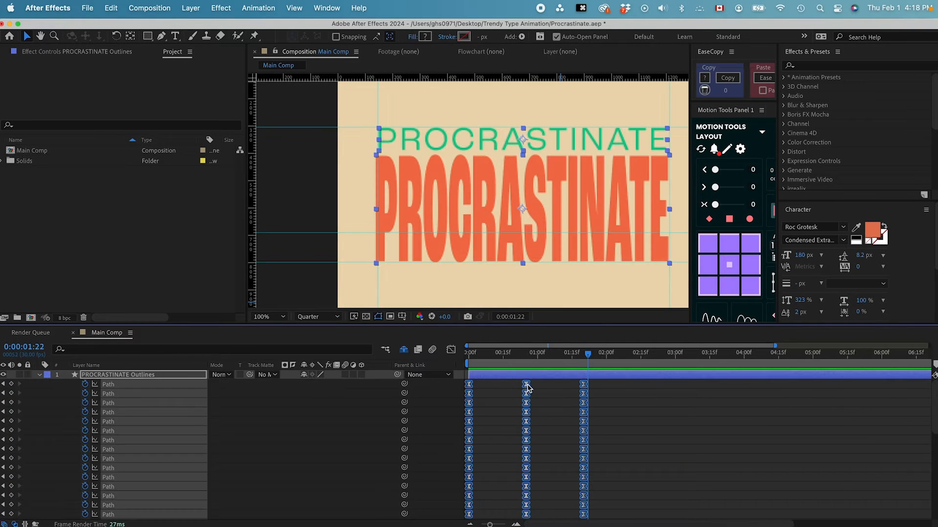
Apply Easy Ease to all Path keyframes on both outline layers.
{"action": "left_click", "coordinate": [604, 389]}
{"action": "left_click_drag", "start_coordinate": [609, 379], "coordinate": [468, 509]}
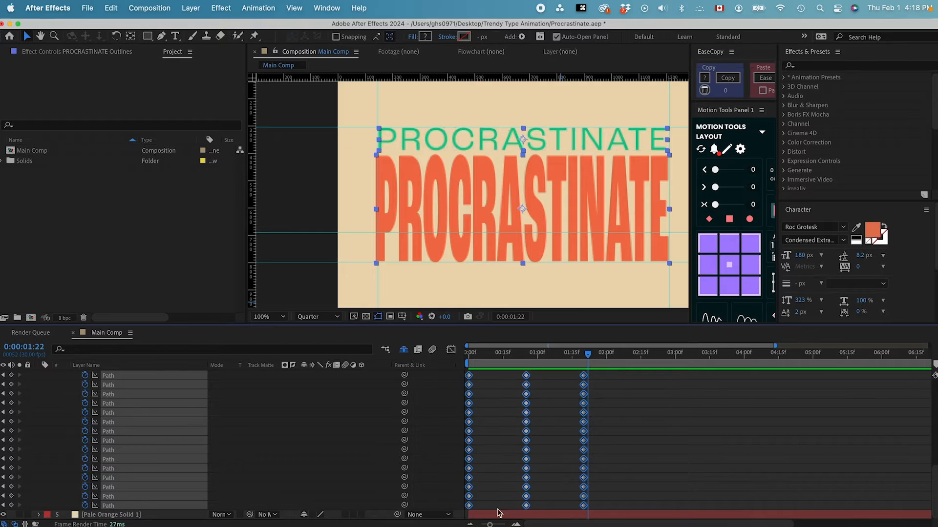
{"action": "right_click", "coordinate": [584, 505]}
{"action": "mouse_move", "coordinate": [649, 526]}
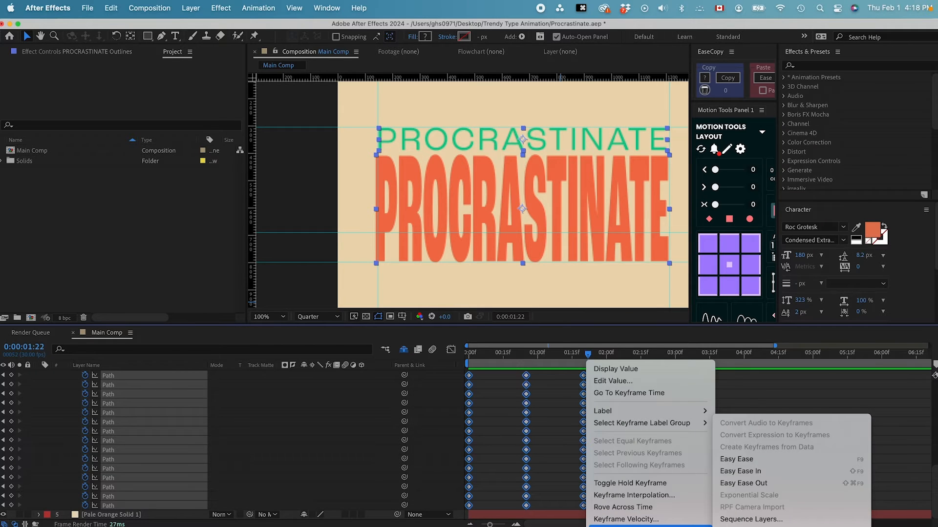
{"action": "left_click", "coordinate": [736, 461]}
In the speed graph, extend the middle Path keyframes' incoming handle to about 88% influence and lengthen their outgoing handle similarly.
{"action": "left_click", "coordinate": [450, 350]}
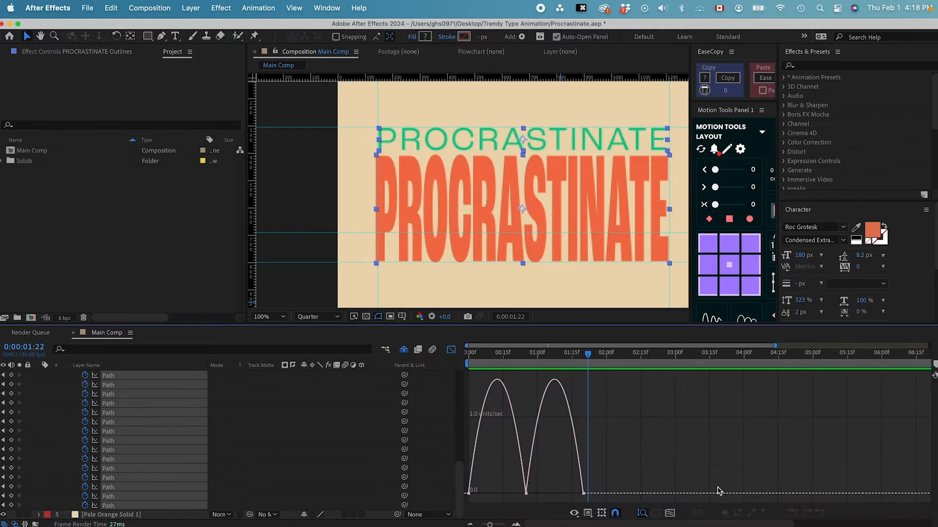
{"action": "left_click", "coordinate": [669, 517]}
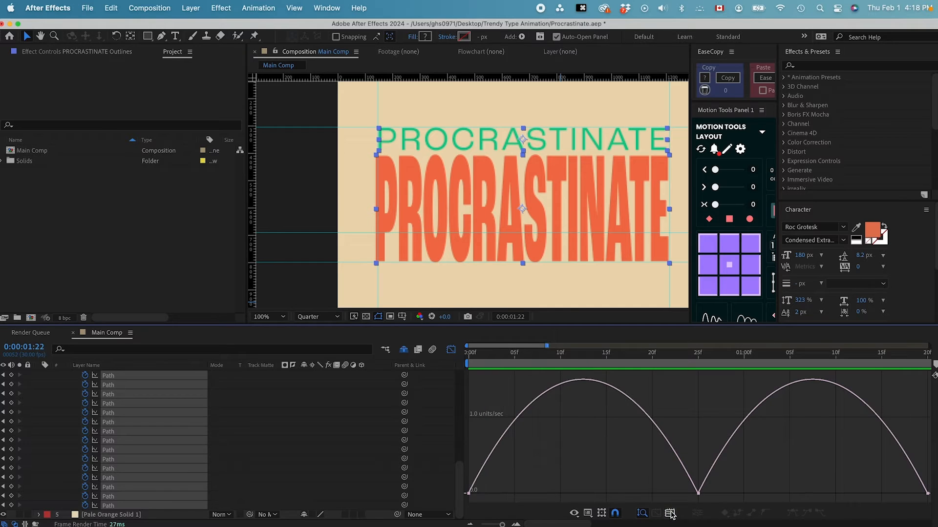
{"action": "left_click", "coordinate": [591, 515]}
{"action": "left_click", "coordinate": [568, 439]}
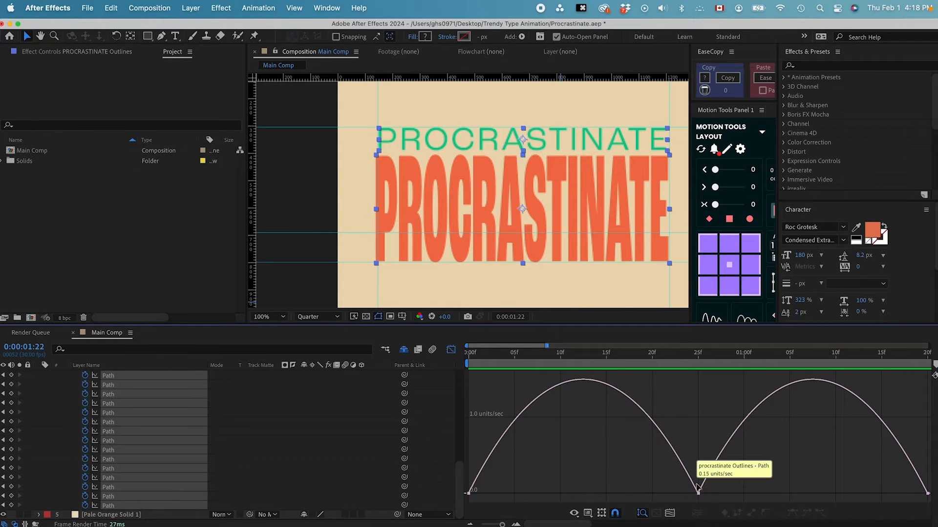
{"action": "left_click_drag", "start_coordinate": [721, 471], "coordinate": [597, 496]}
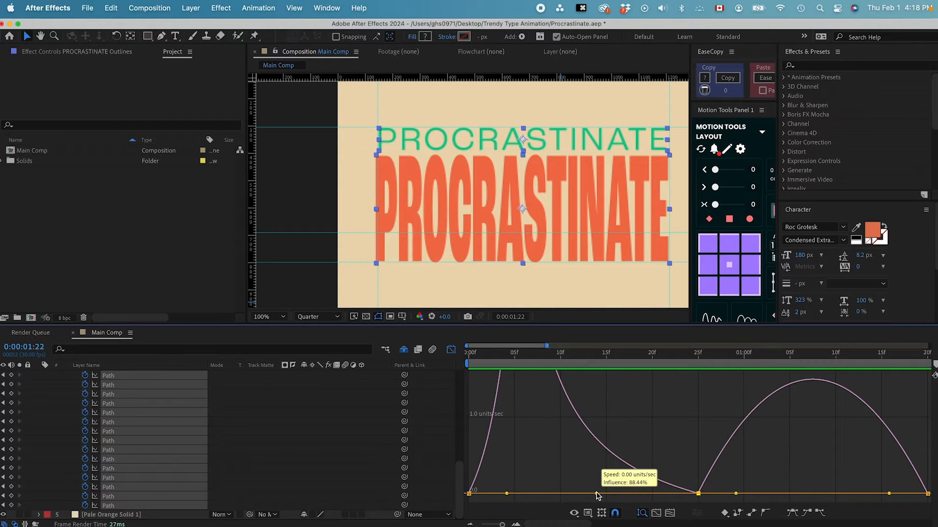
{"action": "left_click_drag", "start_coordinate": [597, 495], "coordinate": [602, 496]}
{"action": "left_click_drag", "start_coordinate": [682, 480], "coordinate": [796, 494]}
Extend the first Path keyframes' outgoing handle and the last keyframes' incoming handle toward mid-segment for sharp speed peaks, then leave the graph view.
{"action": "left_click", "coordinate": [491, 495]}
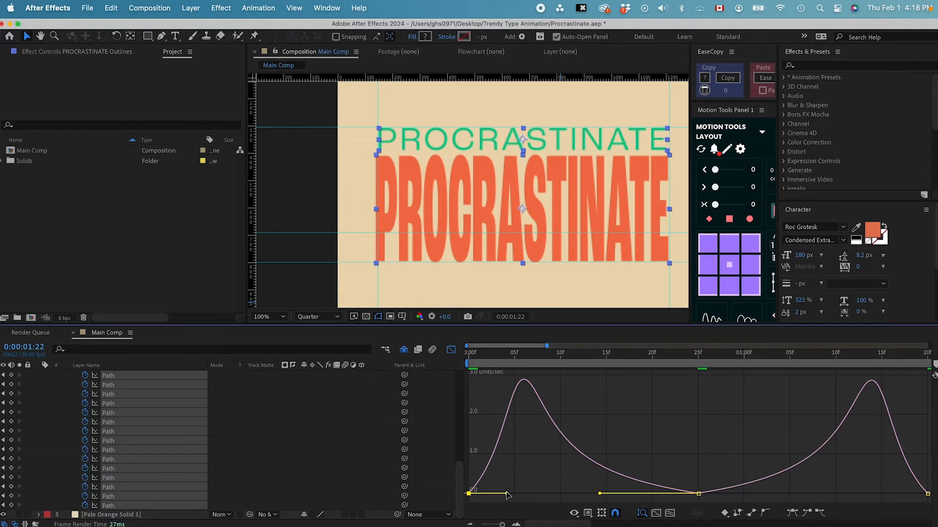
{"action": "left_click_drag", "start_coordinate": [506, 495], "coordinate": [567, 496]}
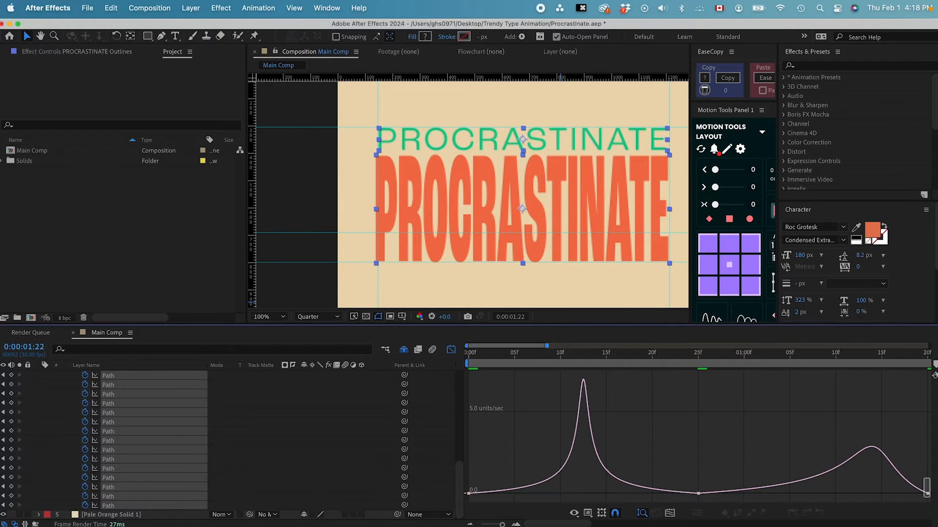
{"action": "left_click_drag", "start_coordinate": [923, 478], "coordinate": [823, 497]}
{"action": "left_click_drag", "start_coordinate": [819, 493], "coordinate": [818, 493]}
{"action": "left_click", "coordinate": [451, 350]}
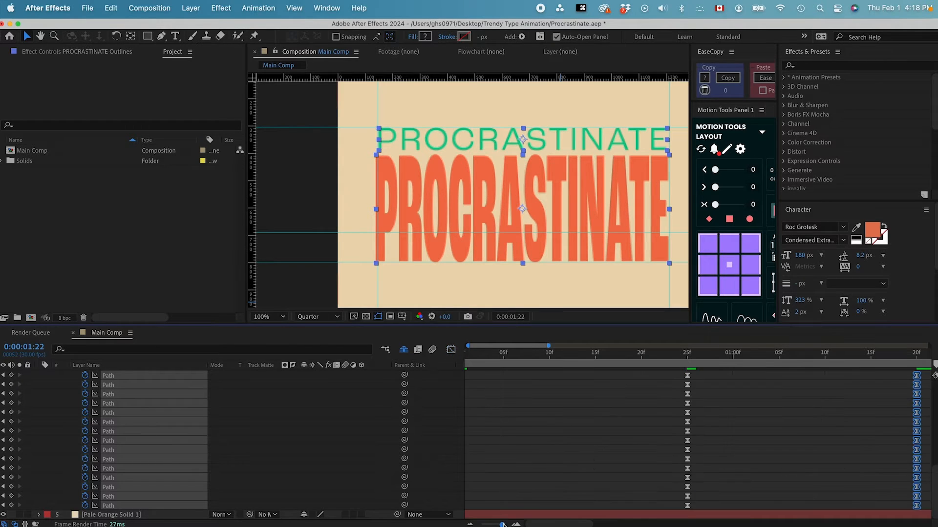
Preview the eased morph of both words from the start of the composition.
{"action": "left_click_drag", "start_coordinate": [502, 524], "coordinate": [489, 524]}
{"action": "key", "text": "Home"}
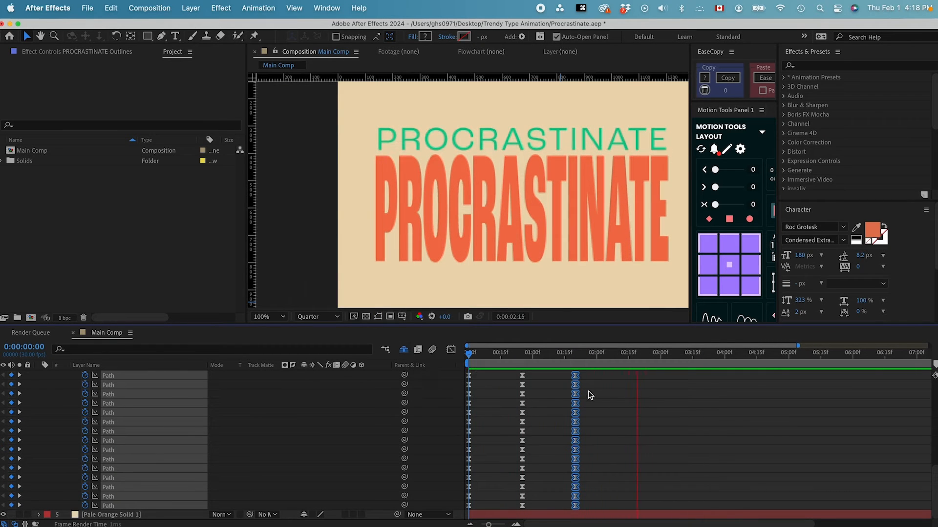
{"action": "key", "text": "space"}
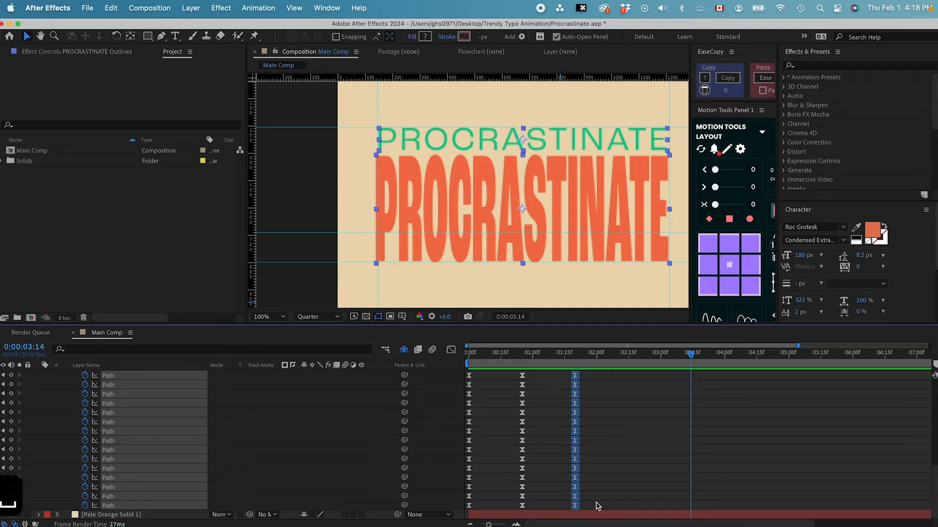
Repeat all Path keyframes of procrastinate Outlines by pasting copies of them at 0:00:01:20, 0:00:03:10 and 0:00:05:00.
{"action": "left_click_drag", "start_coordinate": [592, 509], "coordinate": [454, 465]}
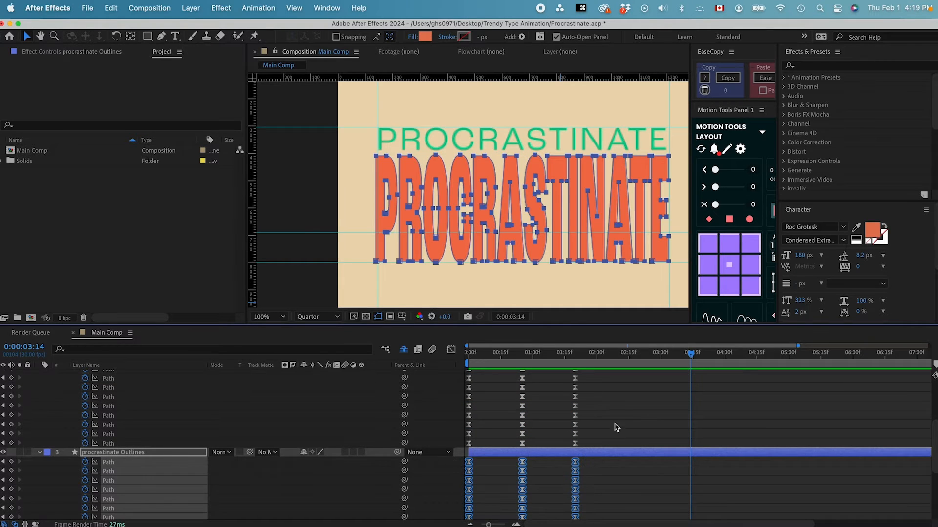
{"action": "scroll", "coordinate": [569, 478], "scroll_direction": "down", "scroll_amount": 4}
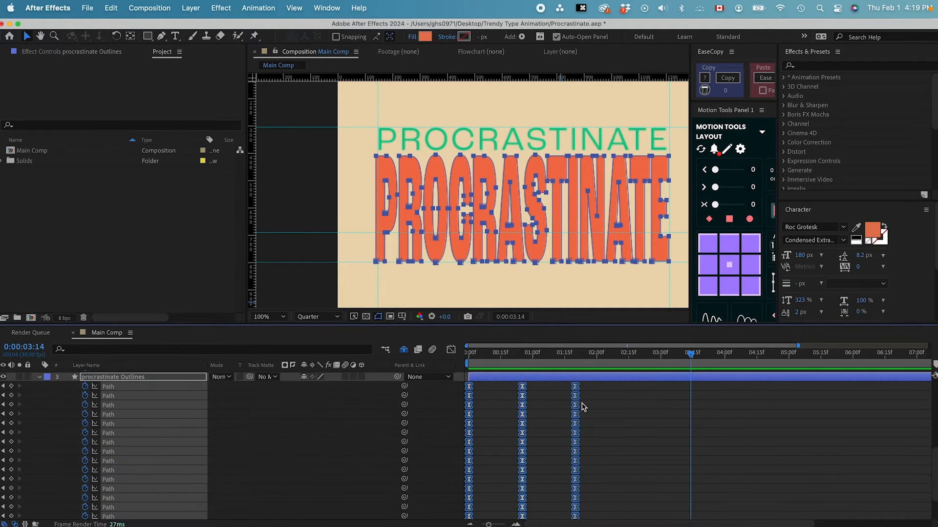
{"action": "key", "text": "super+c"}
{"action": "left_click_drag", "start_coordinate": [610, 358], "coordinate": [571, 360]}
{"action": "key", "text": "super+v"}
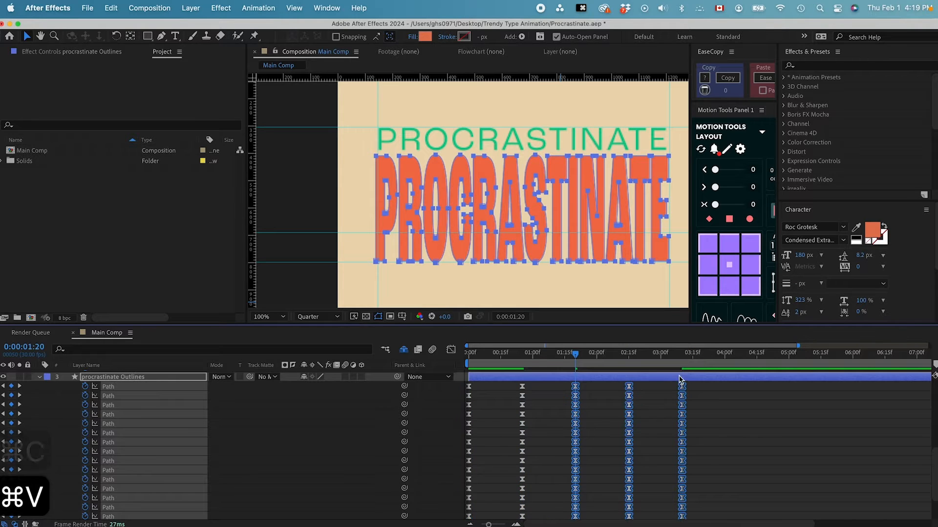
{"action": "key", "text": "super+v"}
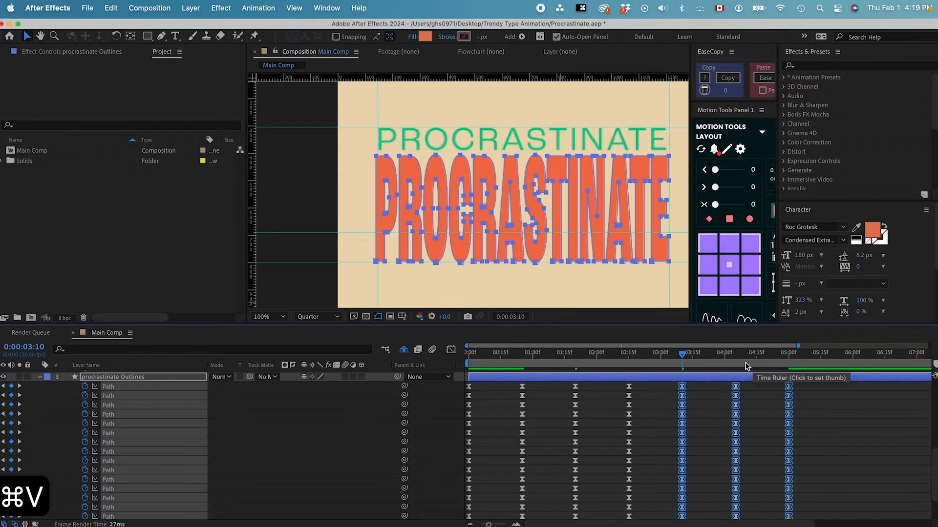
{"action": "left_click", "coordinate": [782, 358]}
{"action": "key", "text": "super+v"}
{"action": "scroll", "coordinate": [646, 421], "scroll_direction": "up", "scroll_amount": 3}
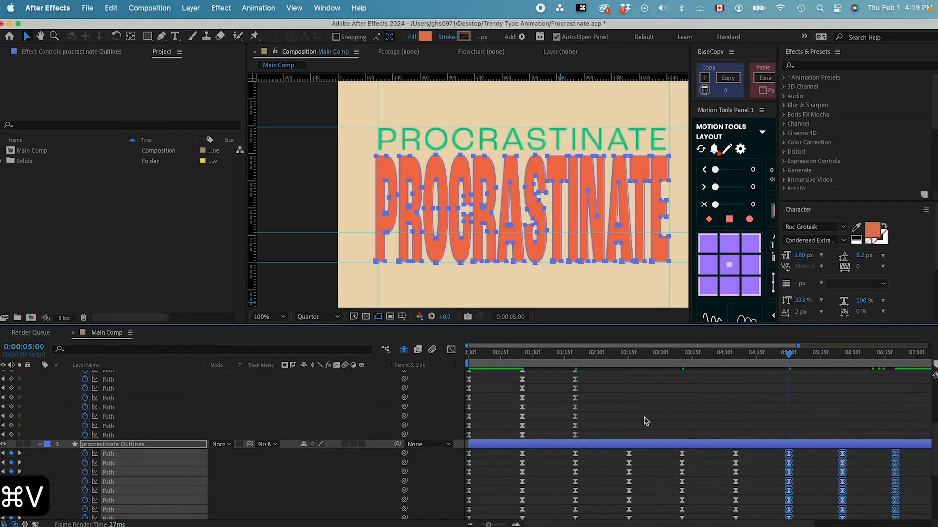
{"action": "key", "text": "super+v"}
{"action": "key", "text": "super+z"}
Paste copies of all PROCRASTINATE Outlines Path keyframes at 0:00:01:20, 0:00:03:10 and 0:00:05:00, and preview the repeating morph from the start.
{"action": "left_click_drag", "start_coordinate": [588, 435], "coordinate": [395, 316]}
{"action": "key", "text": "super+c"}
{"action": "key", "text": "super+v"}
{"action": "left_click", "coordinate": [682, 359]}
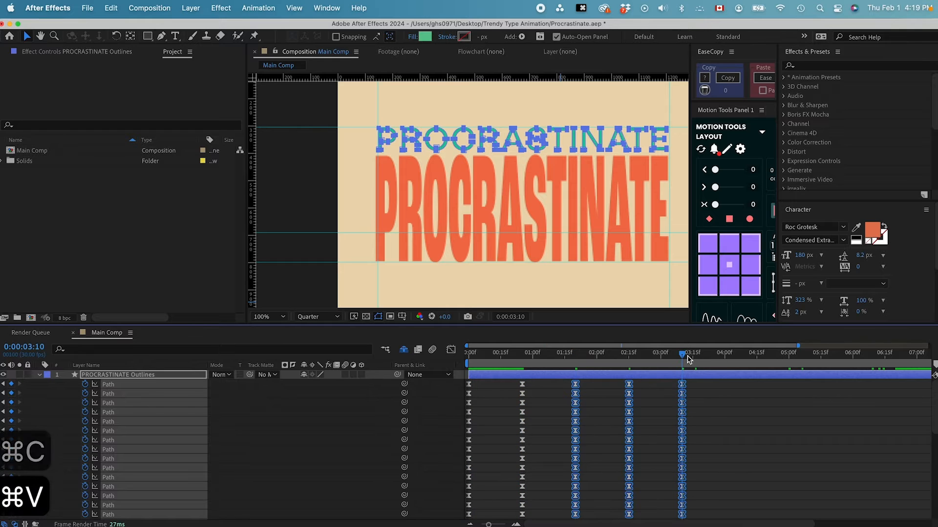
{"action": "key", "text": "super+v"}
{"action": "left_click", "coordinate": [791, 362]}
{"action": "key", "text": "super+v"}
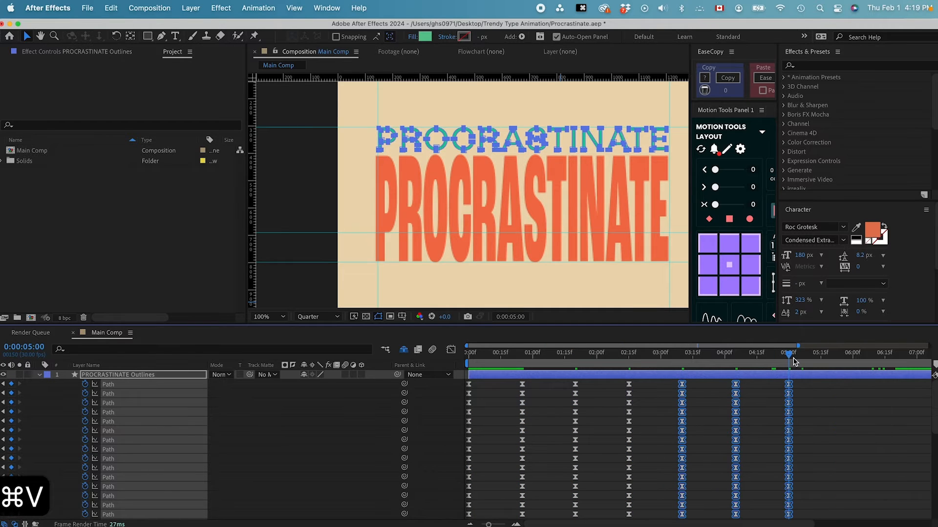
{"action": "left_click_drag", "start_coordinate": [791, 362], "coordinate": [456, 380]}
{"action": "key", "text": "space"}
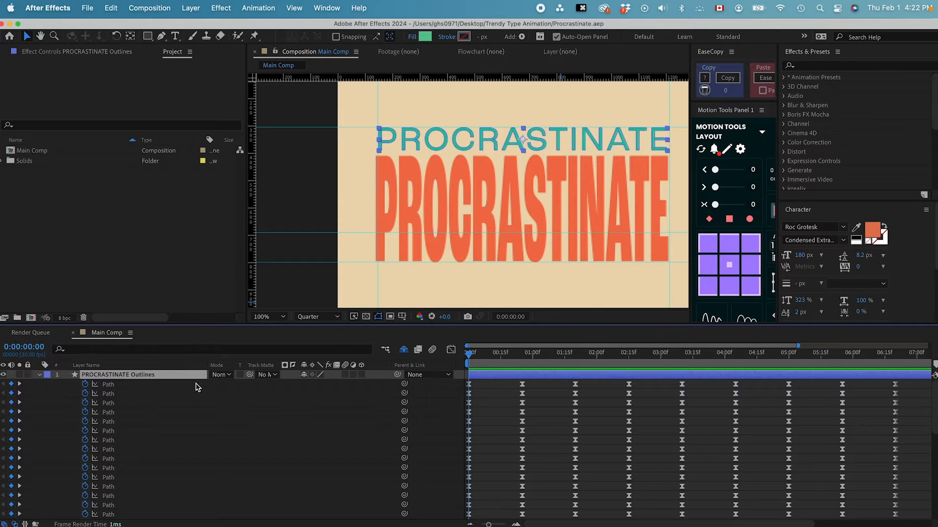
Filter the timeline properties of both outline layers by "path" so the Path keyframes are grouped by letter.
{"action": "key", "text": "u"}
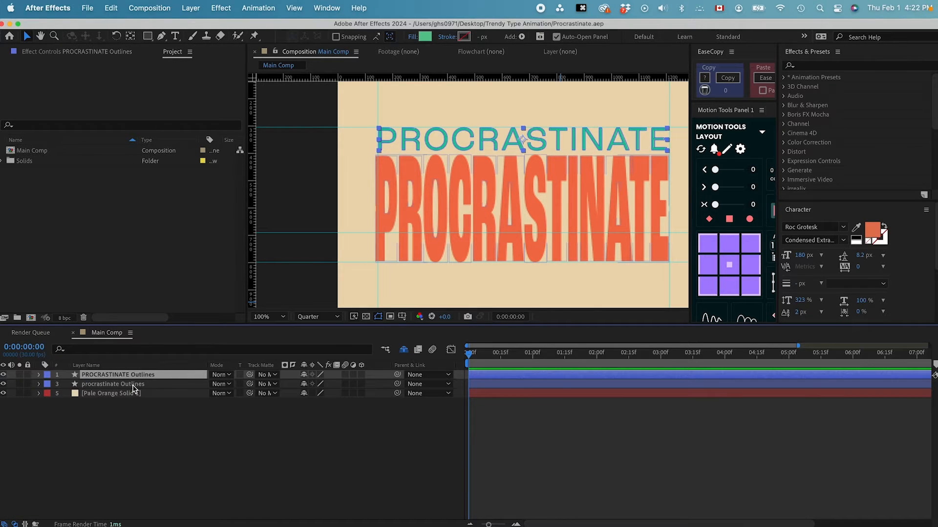
{"action": "left_click", "coordinate": [133, 385], "text": "shift"}
{"action": "left_click", "coordinate": [100, 353]}
{"action": "type", "text": "path"}
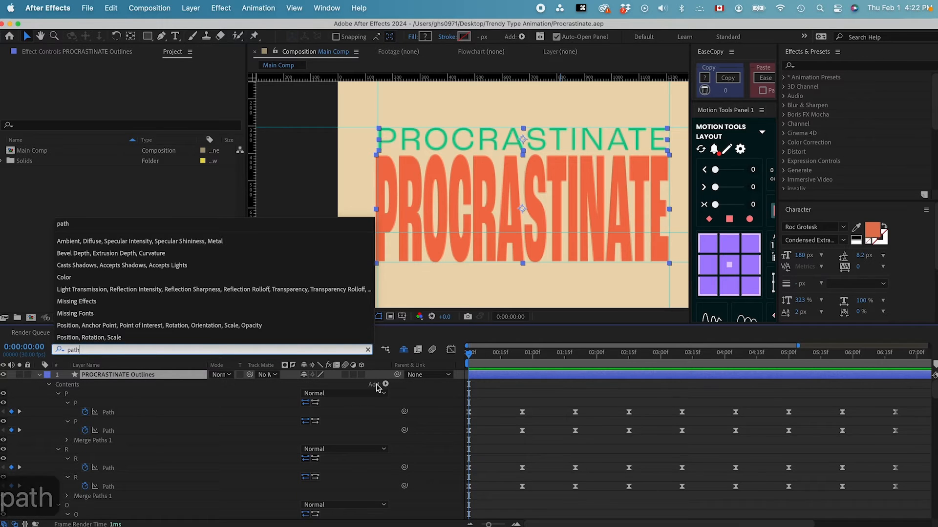
{"action": "left_click", "coordinate": [484, 426]}
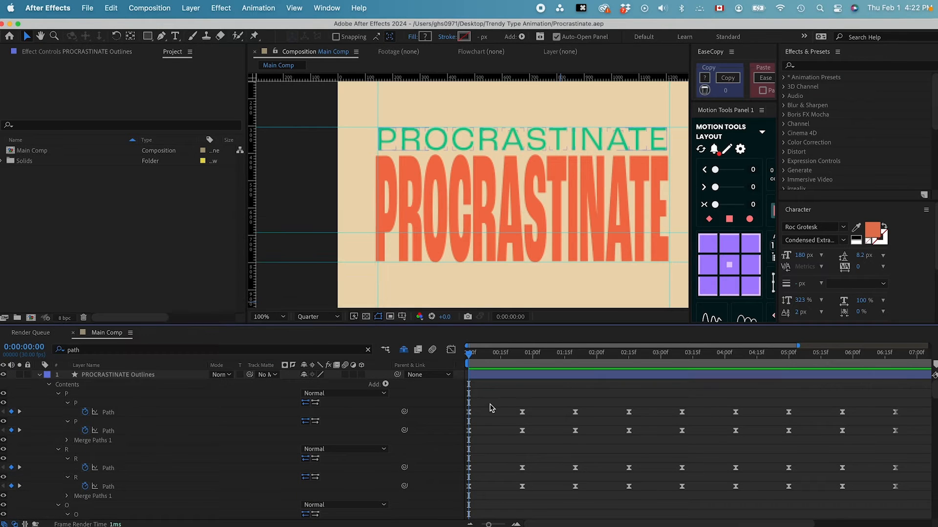
In PROCRASTINATE Outlines, shift all Path keyframes of the first R one frame later and those of the O to start at 0:00:00:02.
{"action": "left_click", "coordinate": [109, 467]}
{"action": "left_click", "coordinate": [108, 487], "text": "shift"}
{"action": "left_click_drag", "start_coordinate": [475, 467], "coordinate": [473, 472]}
{"action": "key", "text": "super+z"}
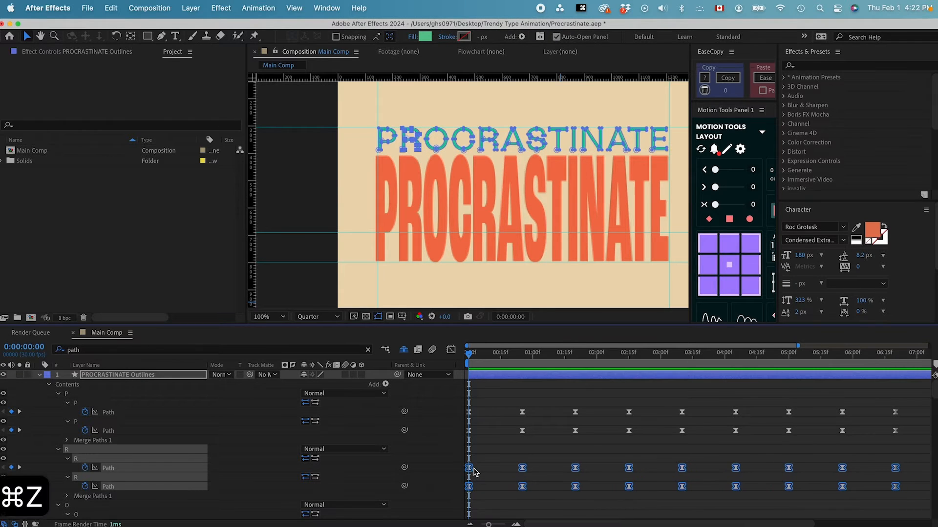
{"action": "key", "text": "super+Right"}
{"action": "key", "text": "["}
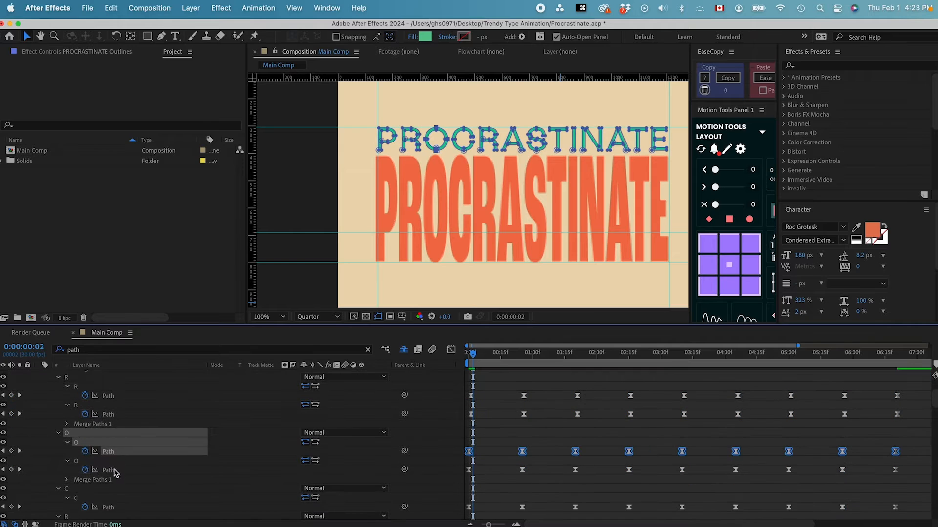
{"action": "left_click", "coordinate": [115, 471], "text": "shift"}
{"action": "left_click_drag", "start_coordinate": [471, 456], "coordinate": [473, 455]}
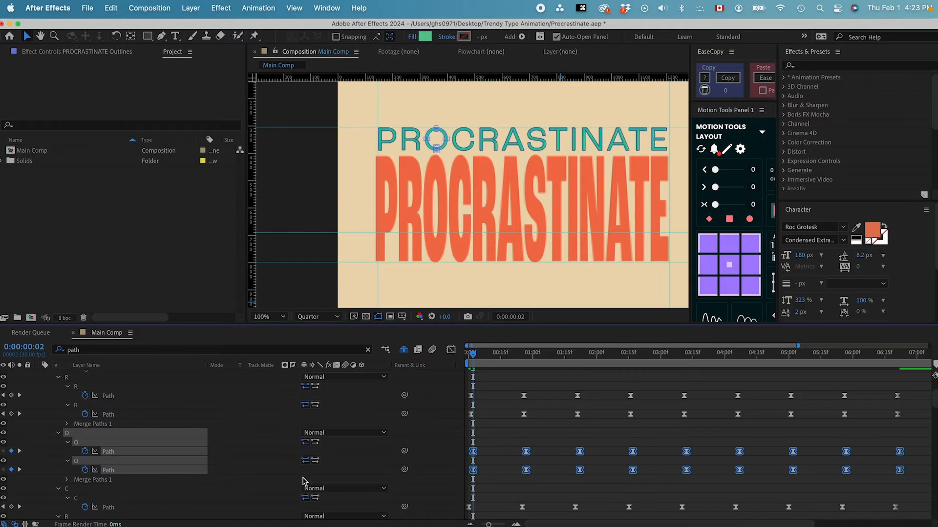
Stagger the Path keyframes of the remaining letters in PROCRASTINATE Outlines, starting each letter one frame later than the previous one.
{"action": "scroll", "coordinate": [303, 481], "scroll_direction": "down", "scroll_amount": 3}
{"action": "scroll", "coordinate": [299, 480], "scroll_direction": "up", "scroll_amount": 5}
{"action": "left_click", "coordinate": [115, 488], "text": "shift"}
{"action": "key", "text": "super+Right"}
{"action": "scroll", "coordinate": [115, 488], "scroll_direction": "down", "scroll_amount": 3}
{"action": "key", "text": "super+Right"}
{"action": "key", "text": "super+Down"}
{"action": "scroll", "coordinate": [462, 455], "scroll_direction": "down", "scroll_amount": 6}
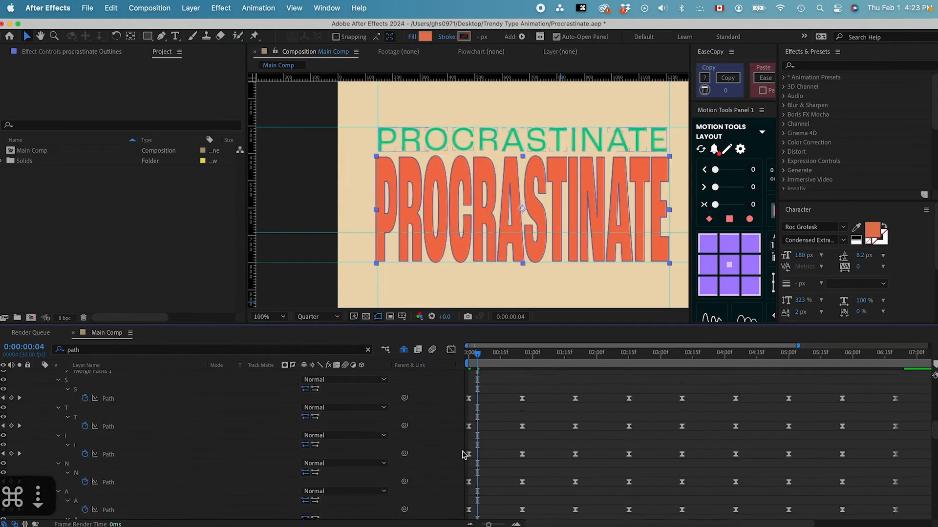
{"action": "scroll", "coordinate": [462, 455], "scroll_direction": "up", "scroll_amount": 5}
{"action": "key", "text": "super+Right"}
{"action": "key", "text": "super+Right"}
{"action": "key", "text": "super+Right"}
{"action": "left_click_drag", "start_coordinate": [468, 444], "coordinate": [490, 448]}
{"action": "key", "text": "super+Right"}
{"action": "key", "text": "super+Right"}
{"action": "key", "text": "super+Right"}
{"action": "left_click", "coordinate": [104, 491]}
{"action": "scroll", "coordinate": [473, 438], "scroll_direction": "down", "scroll_amount": 4}
Stagger the Path keyframes of procrastinate Outlines letter by letter, each starting one frame after the previous letter.
{"action": "key", "text": "Home"}
{"action": "scroll", "coordinate": [473, 439], "scroll_direction": "down", "scroll_amount": 3}
{"action": "left_click", "coordinate": [108, 479], "text": "shift"}
{"action": "scroll", "coordinate": [486, 450], "scroll_direction": "down", "scroll_amount": 3}
{"action": "key", "text": "super+Right"}
{"action": "left_click", "coordinate": [115, 494]}
{"action": "scroll", "coordinate": [127, 494], "scroll_direction": "down", "scroll_amount": 3}
{"action": "key", "text": "super+Right"}
{"action": "scroll", "coordinate": [483, 449], "scroll_direction": "down", "scroll_amount": 3}
{"action": "key", "text": "super+Right"}
{"action": "key", "text": "super+Right"}
{"action": "key", "text": "super+Right"}
{"action": "key", "text": "super+Right"}
{"action": "left_click_drag", "start_coordinate": [468, 505], "coordinate": [494, 505]}
Return to the start of the composition, clear the path filter and reveal only the keyframed properties of procrastinate Outlines.
{"action": "key", "text": "Home"}
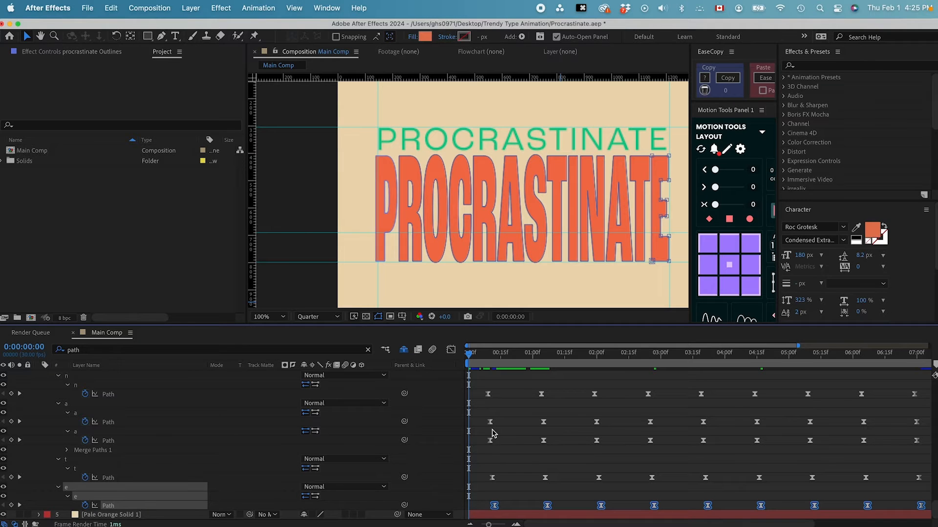
{"action": "key", "text": "super+a"}
{"action": "key", "text": "u"}
{"action": "key", "text": "u"}
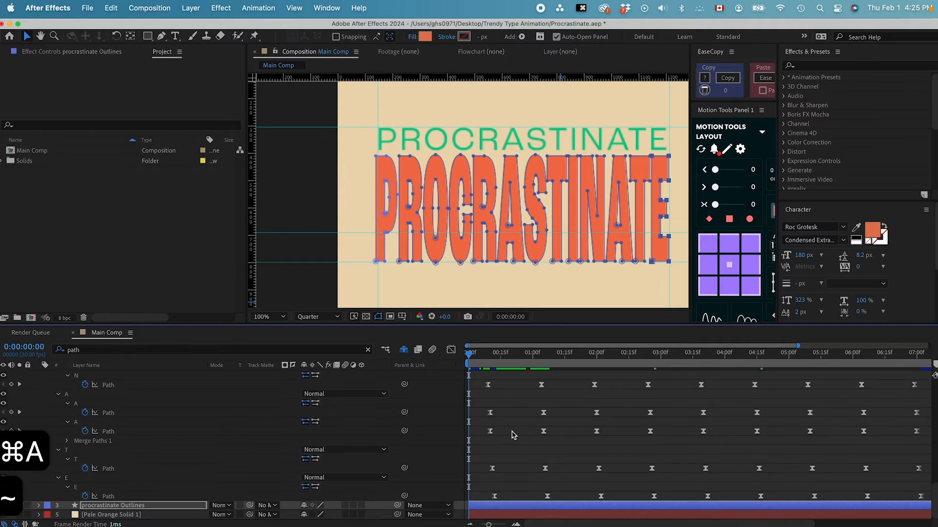
{"action": "key", "text": "u"}
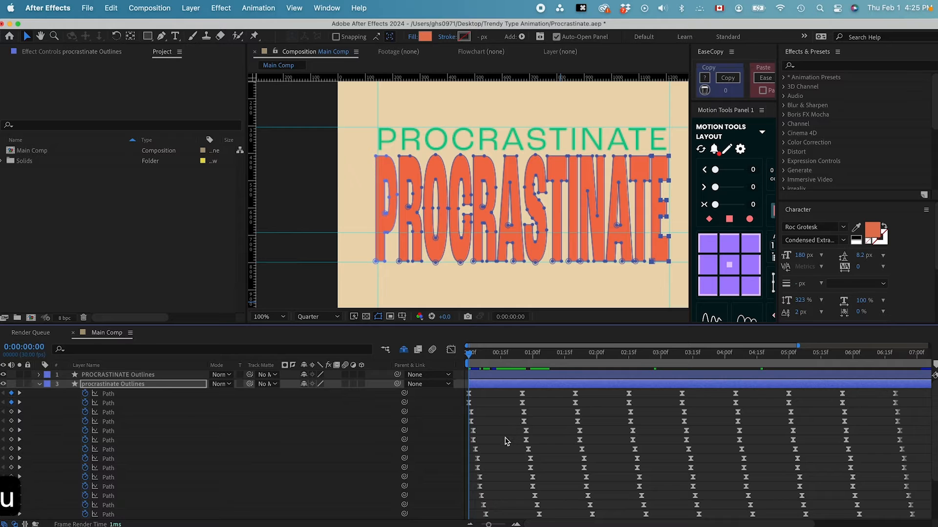
{"action": "left_click_drag", "start_coordinate": [496, 261], "coordinate": [488, 283]}
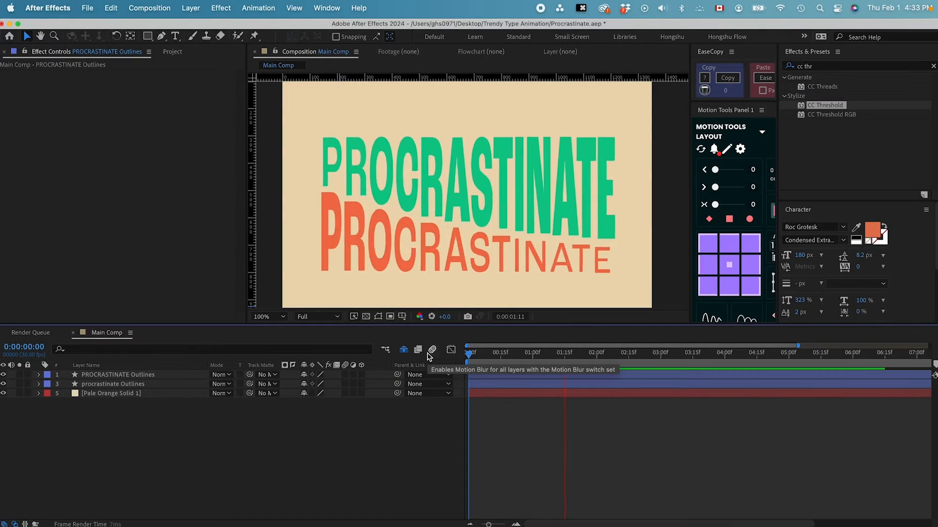
Pre-compose both outline layers and Pale Orange Solid 1 into a composition named Animation, moving all attributes into it.
{"action": "key", "text": "space"}
{"action": "left_click", "coordinate": [126, 377]}
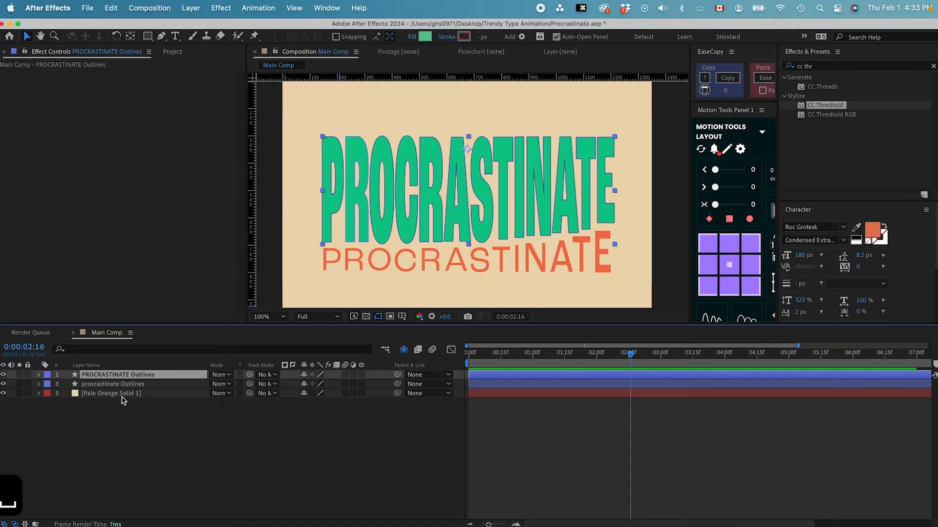
{"action": "left_click", "coordinate": [121, 396], "text": "shift"}
{"action": "key", "text": "super+shift+c"}
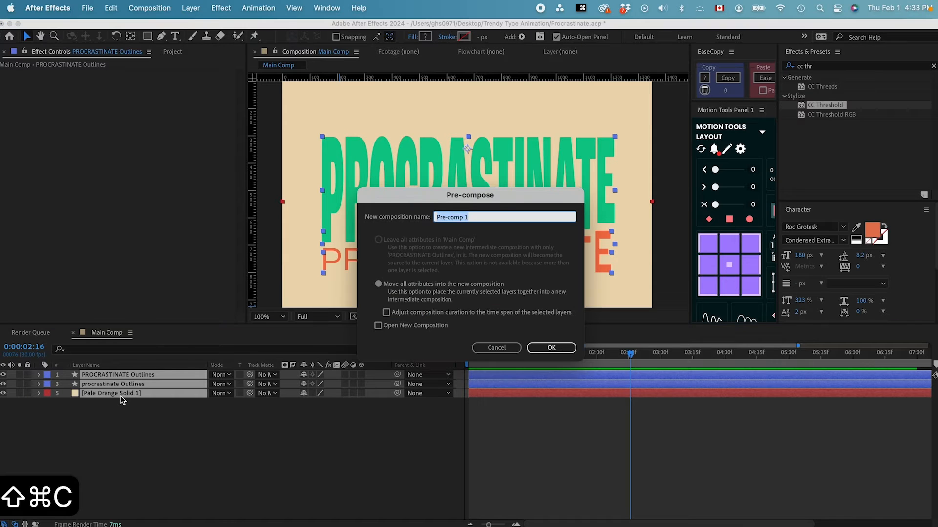
{"action": "type", "text": "Animation"}
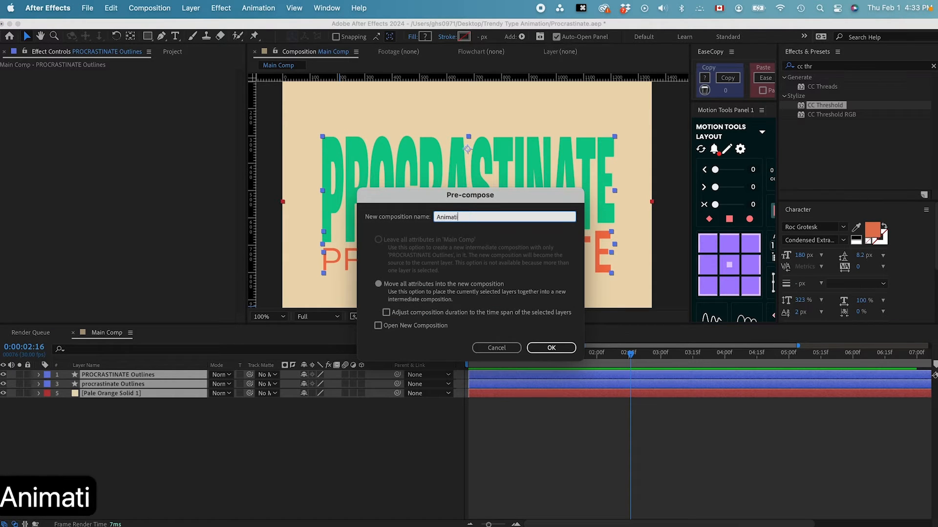
{"action": "key", "text": "Return"}
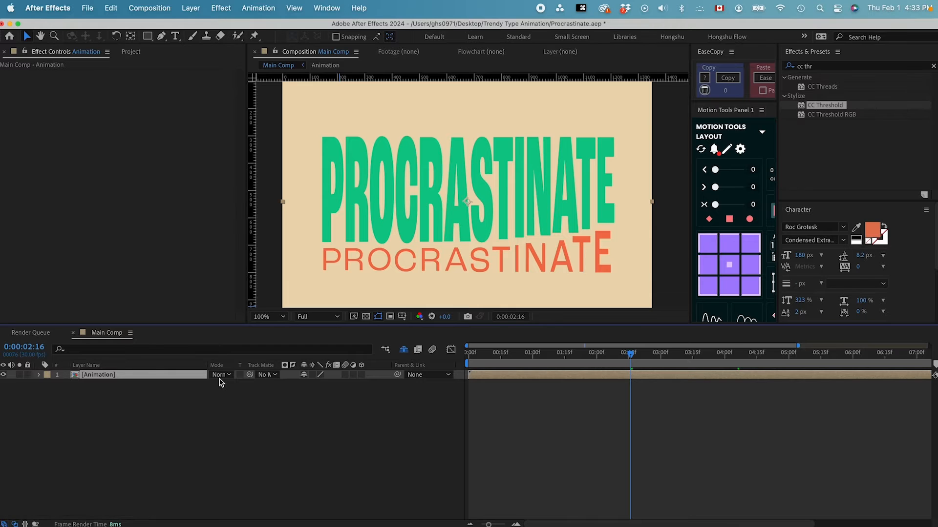
Unlink the Animation layer's scale proportions and stretch it vertically to a scale of 100, 165%.
{"action": "key", "text": "super+minus"}
{"action": "key", "text": "s"}
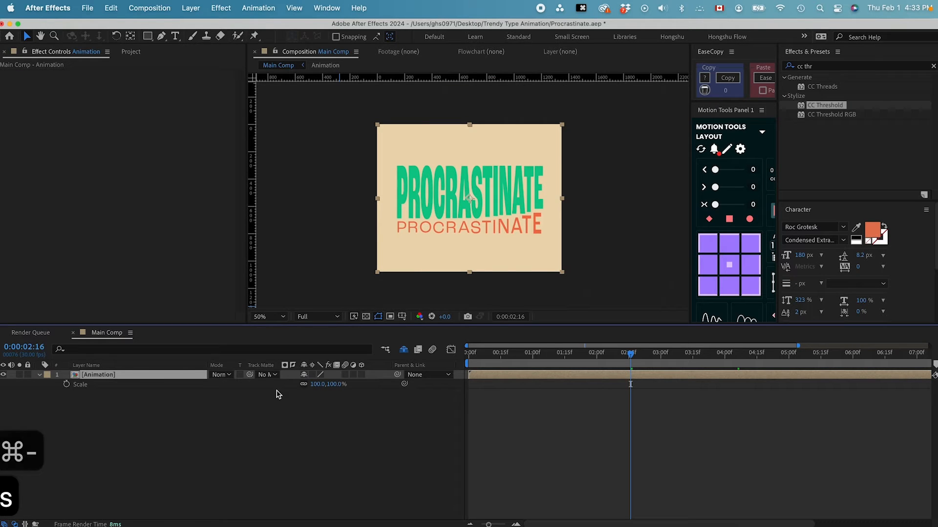
{"action": "left_click", "coordinate": [304, 385]}
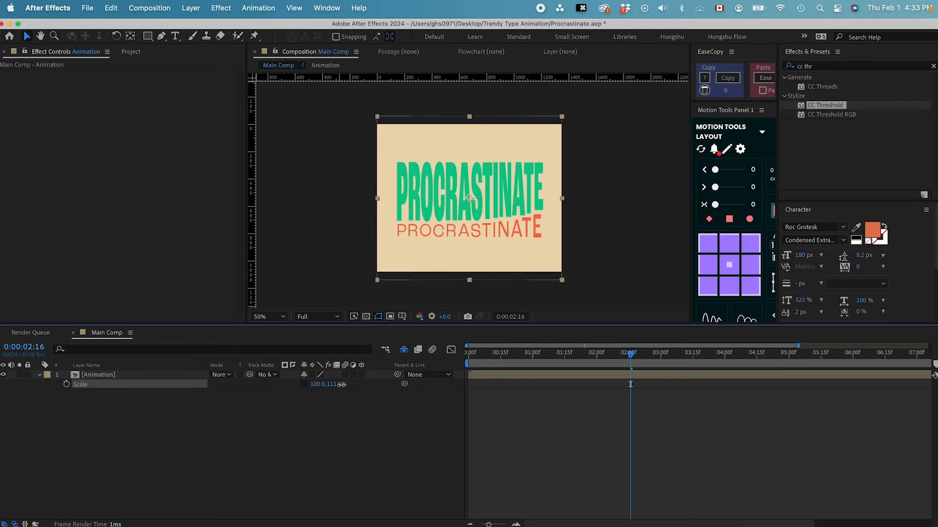
{"action": "left_click_drag", "start_coordinate": [335, 385], "coordinate": [367, 382]}
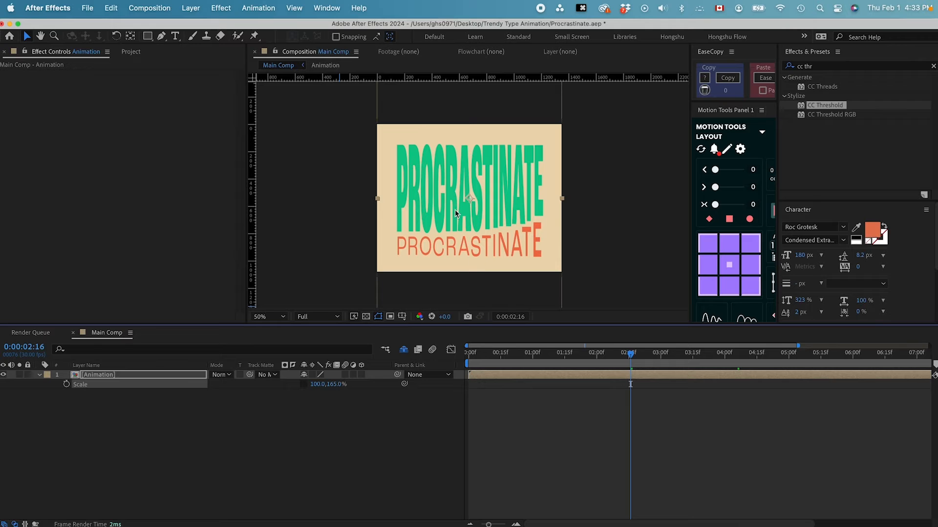
Play the stretched Animation layer from the start of the composition to check the morphing words.
{"action": "left_click_drag", "start_coordinate": [482, 359], "coordinate": [450, 350]}
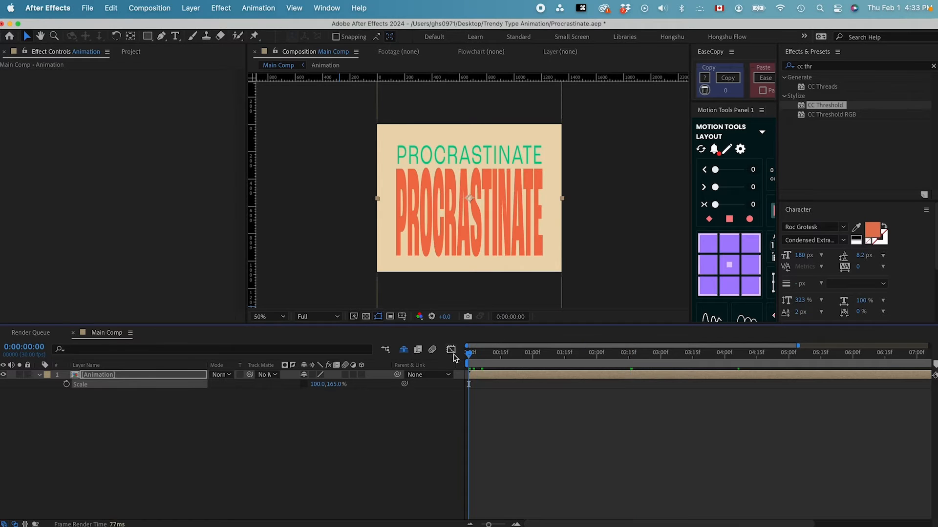
{"action": "key", "text": "space"}
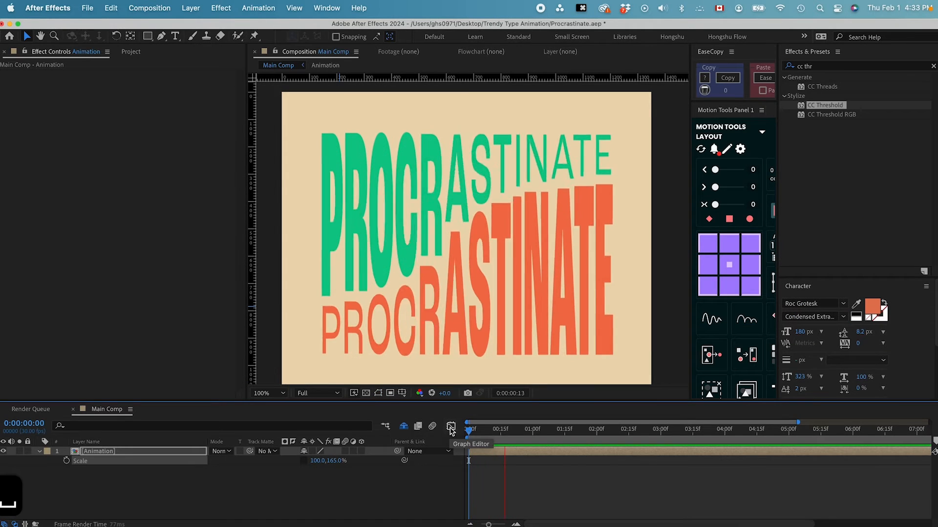
{"action": "left_click", "coordinate": [329, 507]}
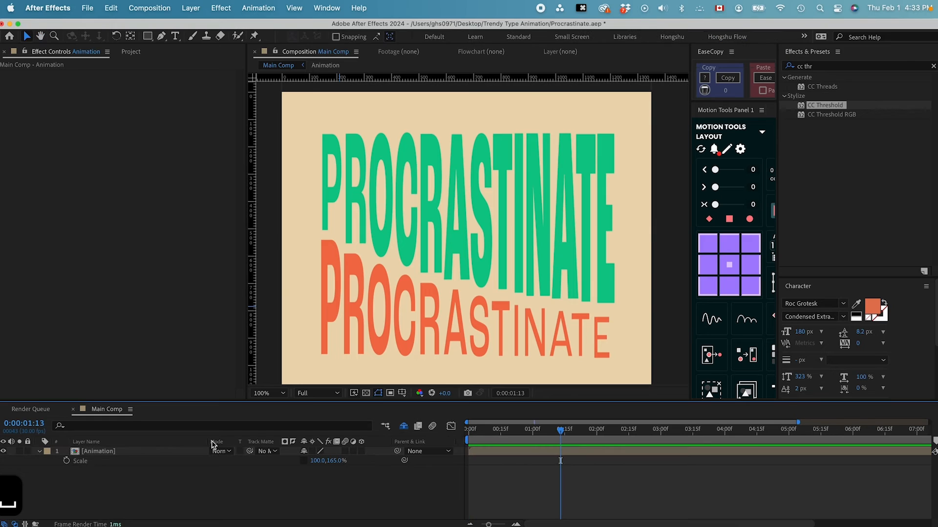
Add an adjustment layer above the Animation layer and apply the Turbulent Displace effect to it.
{"action": "left_click", "coordinate": [191, 8]}
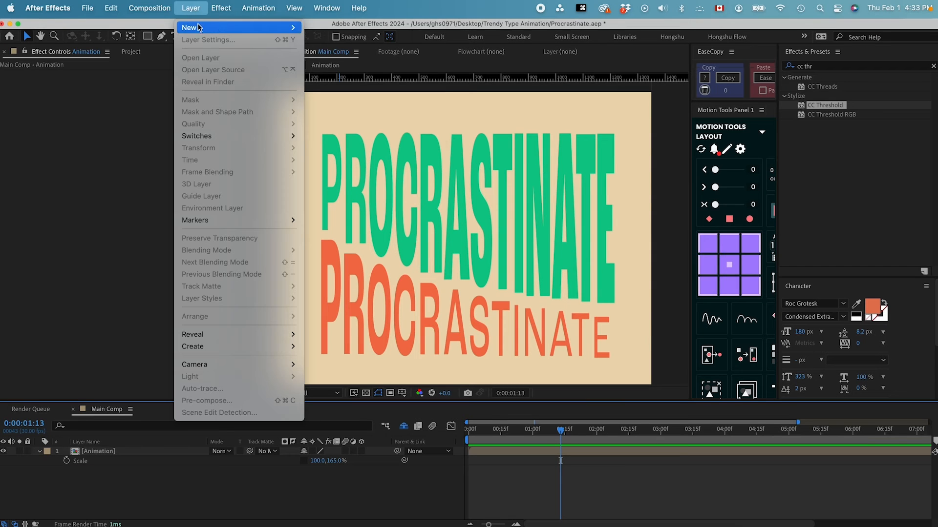
{"action": "mouse_move", "coordinate": [210, 28]}
{"action": "left_click", "coordinate": [345, 99]}
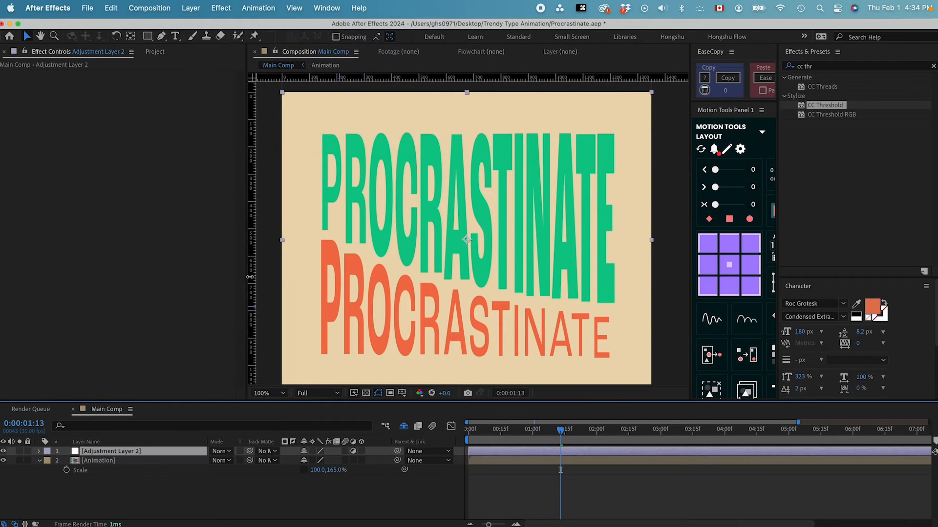
{"action": "left_click", "coordinate": [827, 69]}
{"action": "type", "text": "tur"}
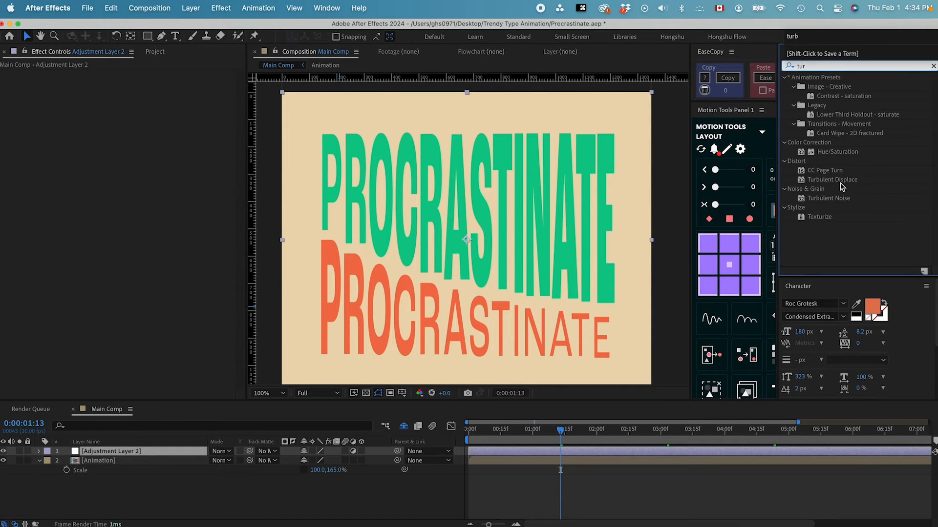
{"action": "left_click_drag", "start_coordinate": [839, 182], "coordinate": [463, 277]}
Set the Turbulent Displace amount to 25 and its size to 5 for roughened letter edges.
{"action": "left_click", "coordinate": [137, 93]}
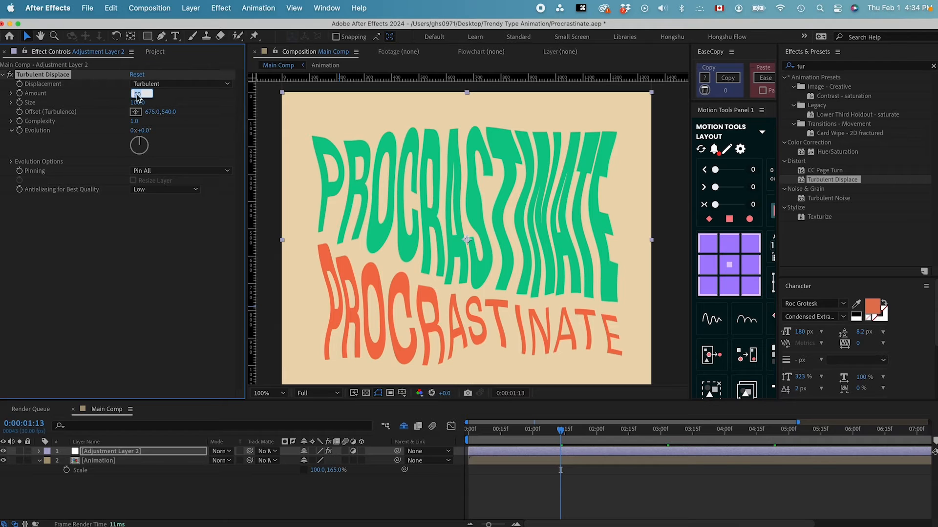
{"action": "type", "text": "25"}
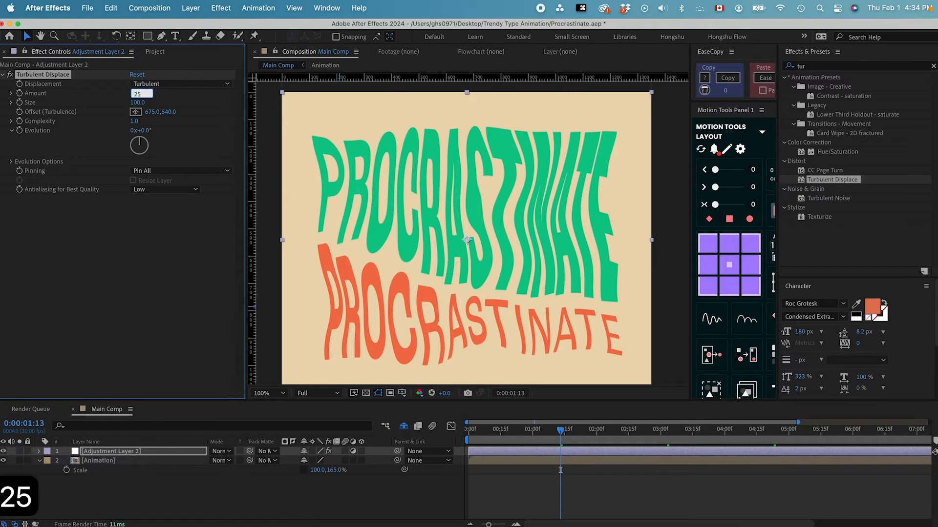
{"action": "left_click", "coordinate": [139, 102]}
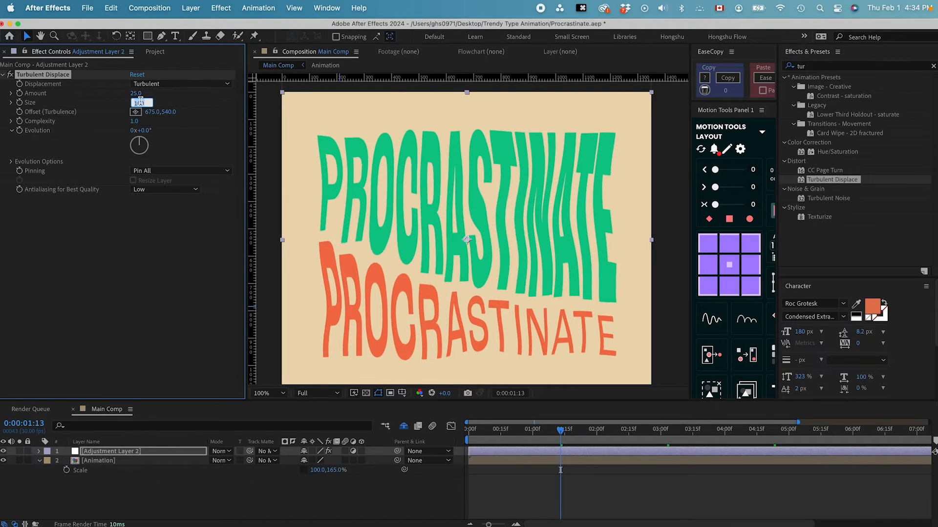
{"action": "type", "text": "5"}
{"action": "left_click", "coordinate": [171, 241]}
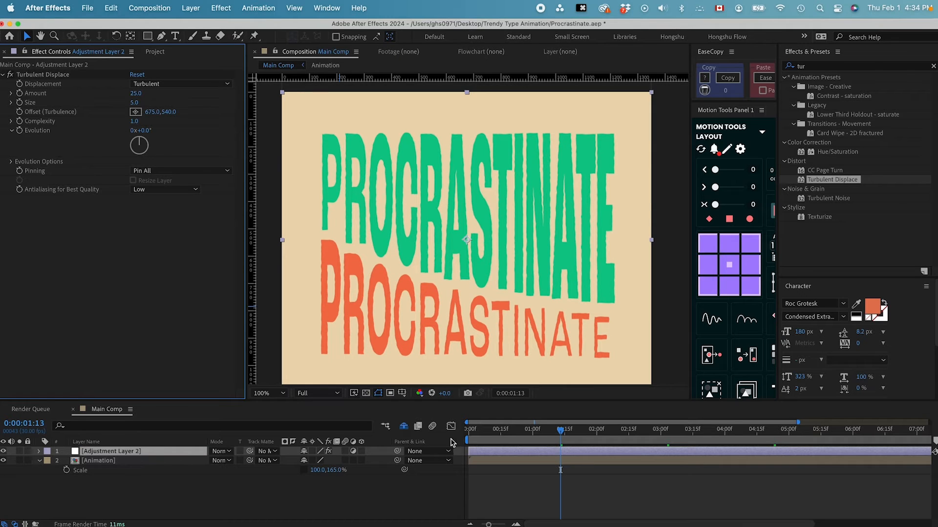
Inspect the displaced letter edges up close, preview the animation from the start and save the project.
{"action": "left_click", "coordinate": [464, 430]}
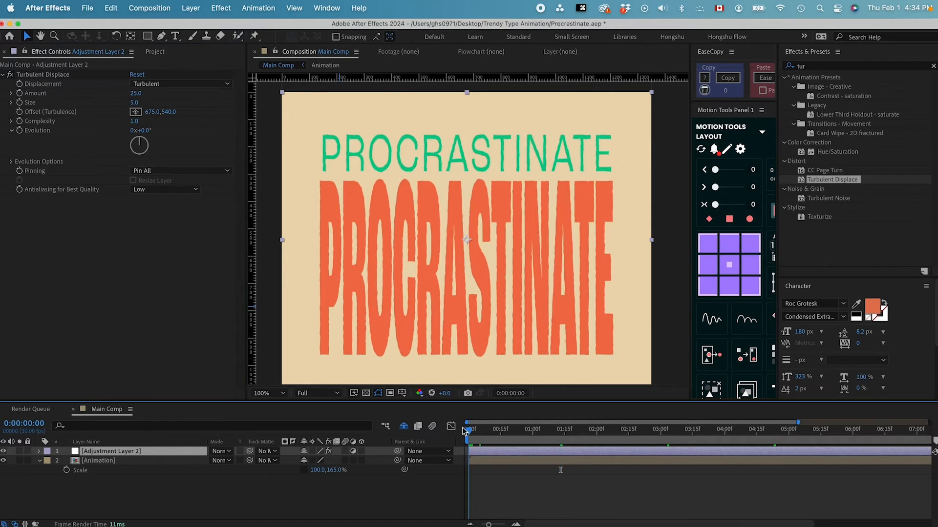
{"action": "key", "text": "super+equal"}
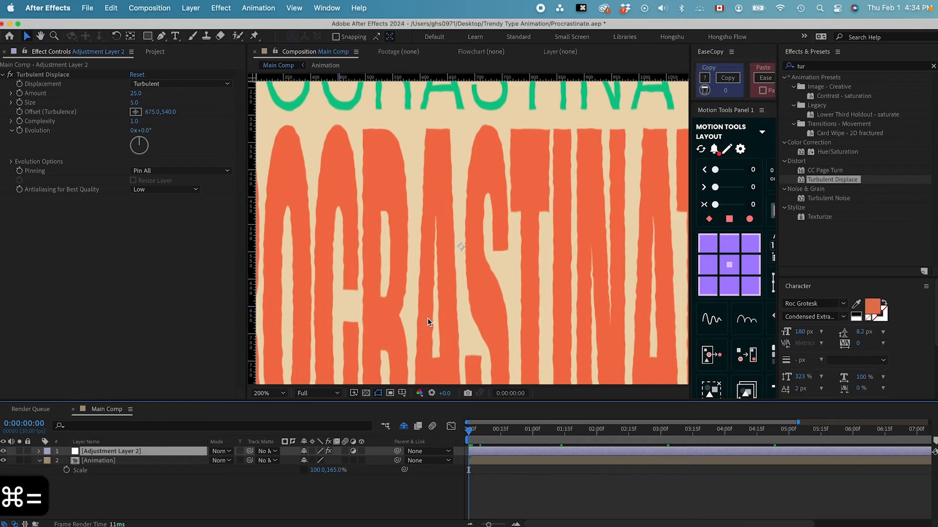
{"action": "left_click_drag", "start_coordinate": [426, 318], "coordinate": [486, 282]}
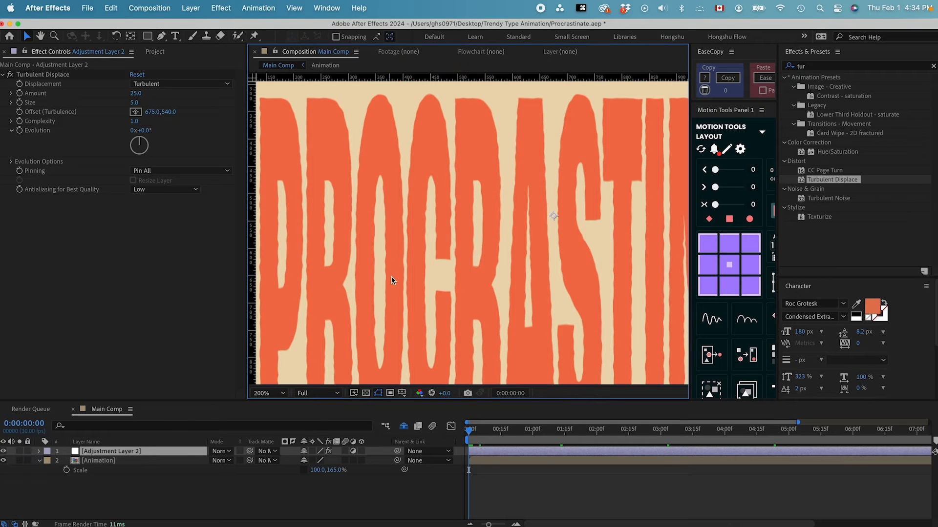
{"action": "key", "text": "super+minus"}
{"action": "key", "text": "super+equal"}
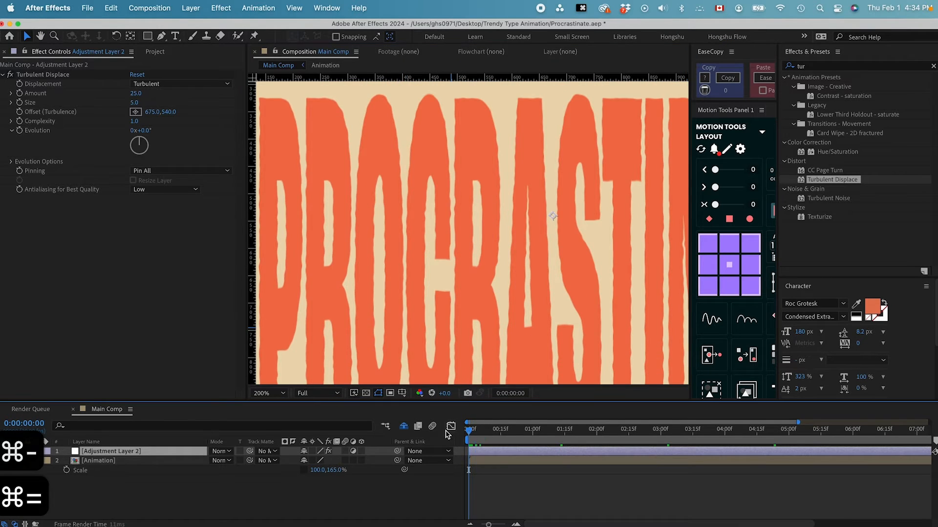
{"action": "key", "text": "space"}
{"action": "key", "text": "super+minus"}
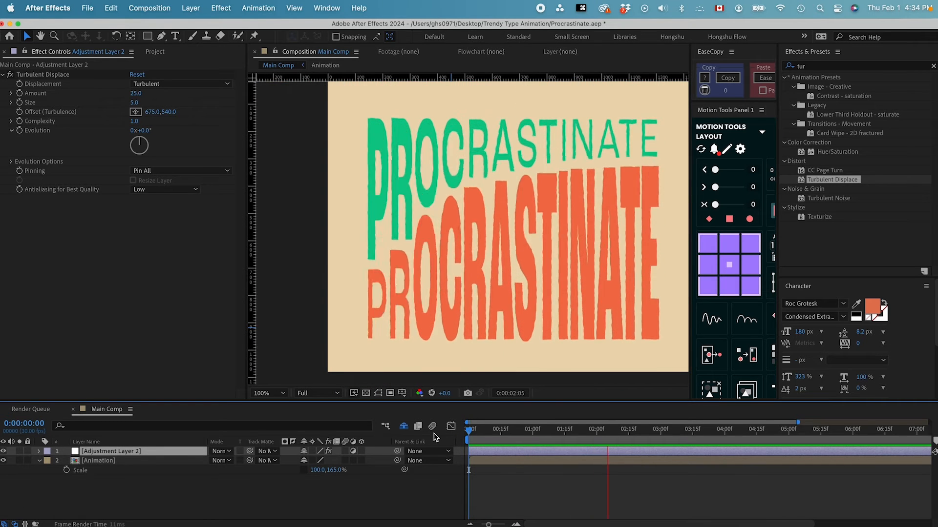
{"action": "key", "text": "super+s"}
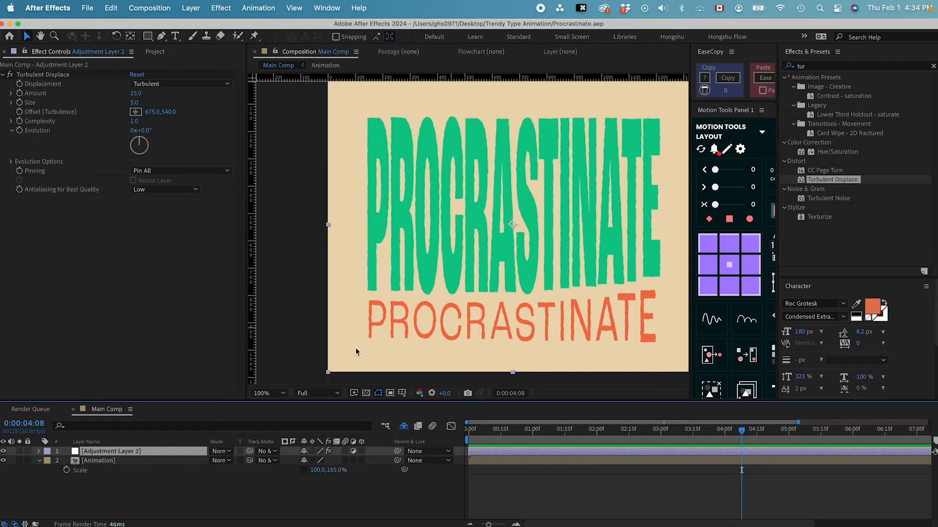
Create a 1350 x 1080 px solid named Displacement Map and place it between the adjustment layer and the Animation layer.
{"action": "left_click", "coordinate": [177, 493]}
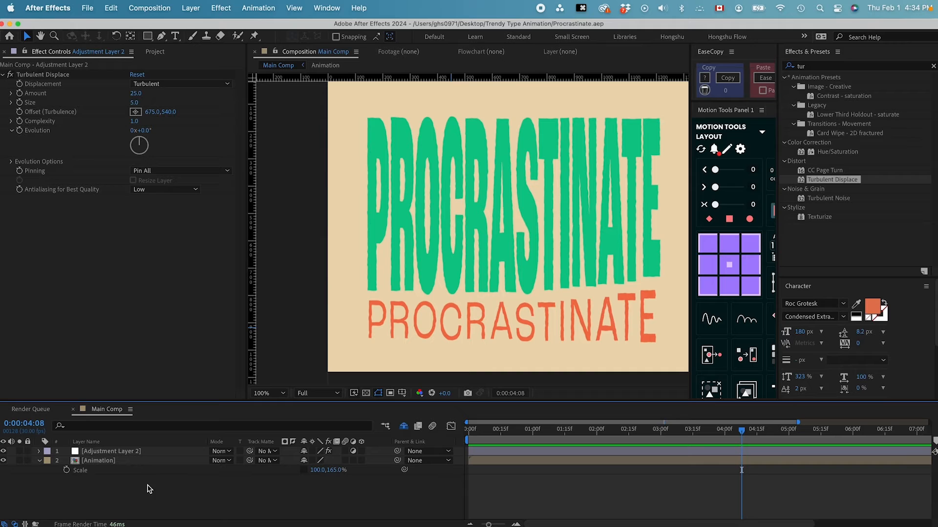
{"action": "left_click", "coordinate": [191, 8]}
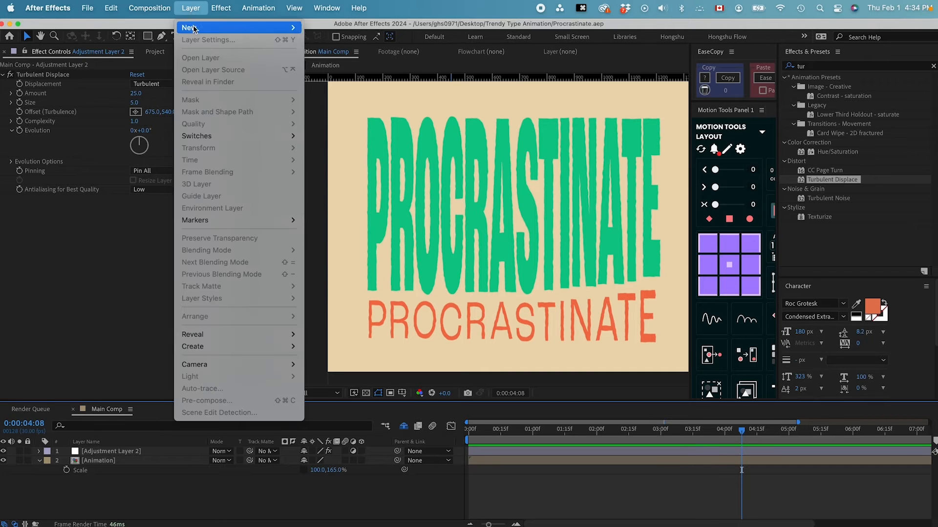
{"action": "mouse_move", "coordinate": [194, 31]}
{"action": "left_click", "coordinate": [360, 40]}
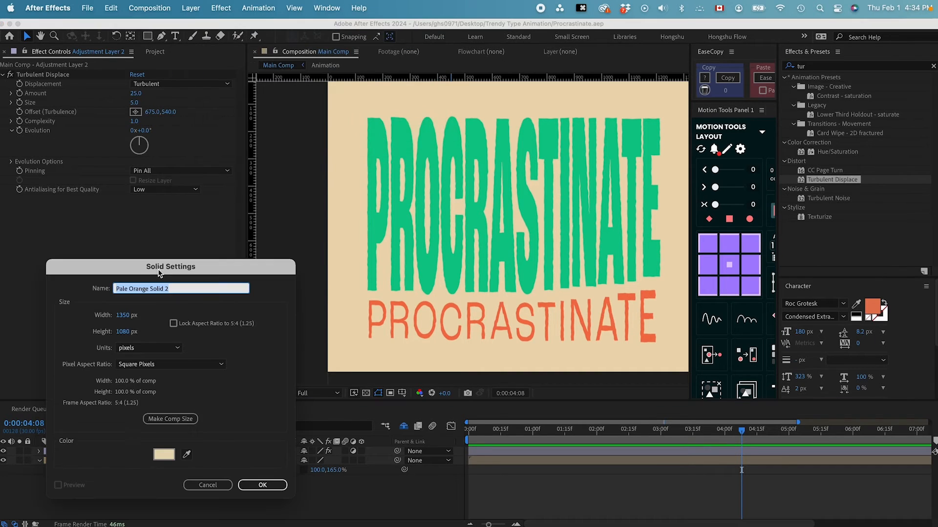
{"action": "type", "text": "Di"}
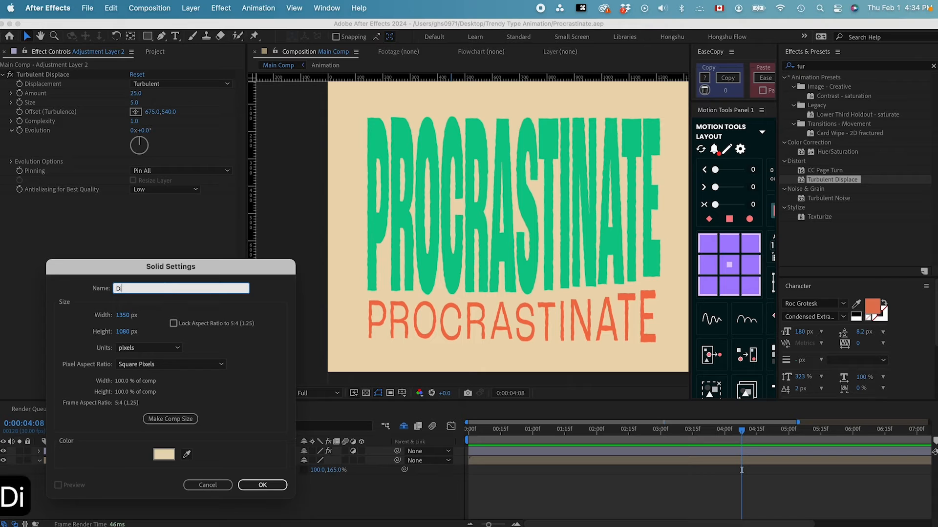
{"action": "type", "text": "splacement Map"}
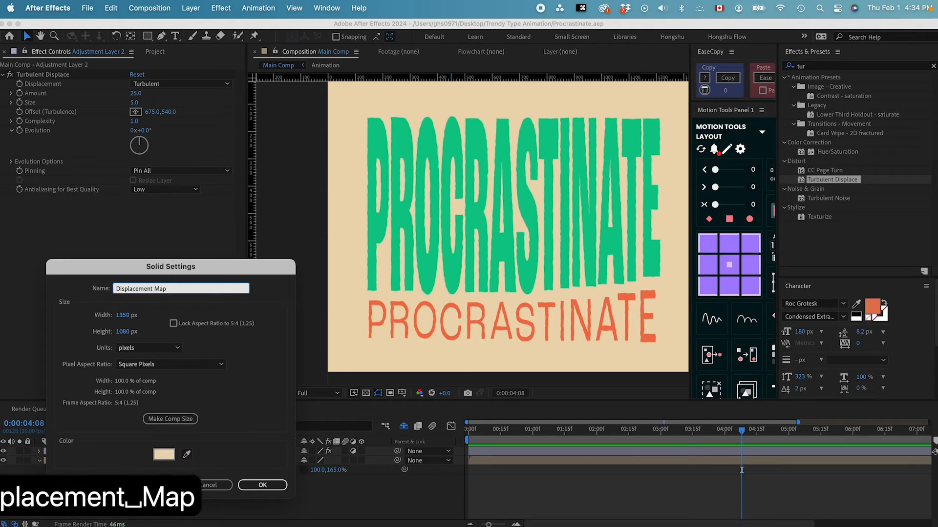
{"action": "key", "text": "Return"}
{"action": "key", "text": "cmd+z"}
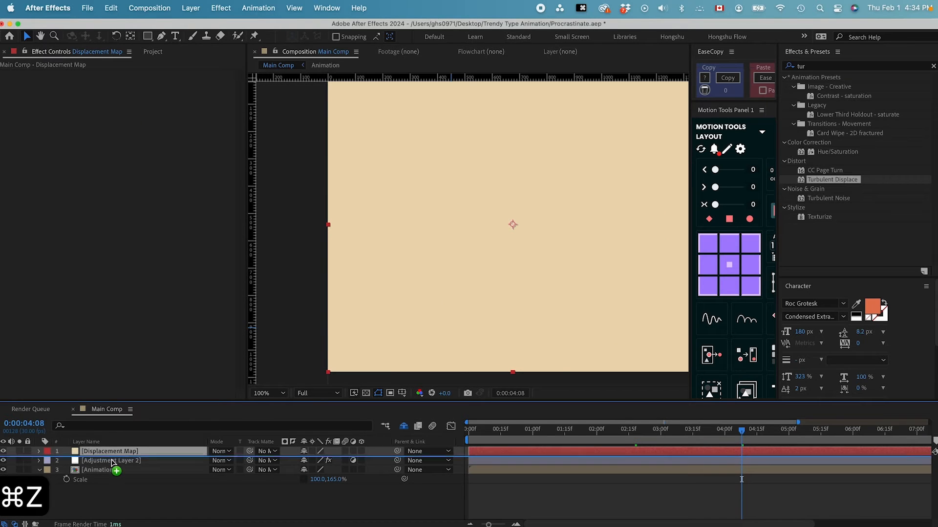
{"action": "left_click_drag", "start_coordinate": [112, 462], "coordinate": [119, 465]}
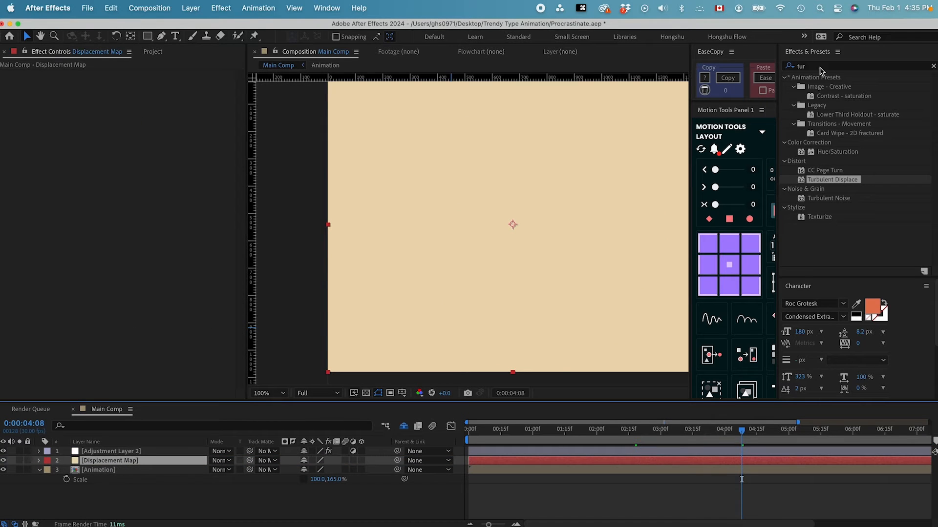
Find the Gradient Ramp effect and apply it to the Displacement Map solid.
{"action": "left_click", "coordinate": [820, 68]}
{"action": "type", "text": "grad"}
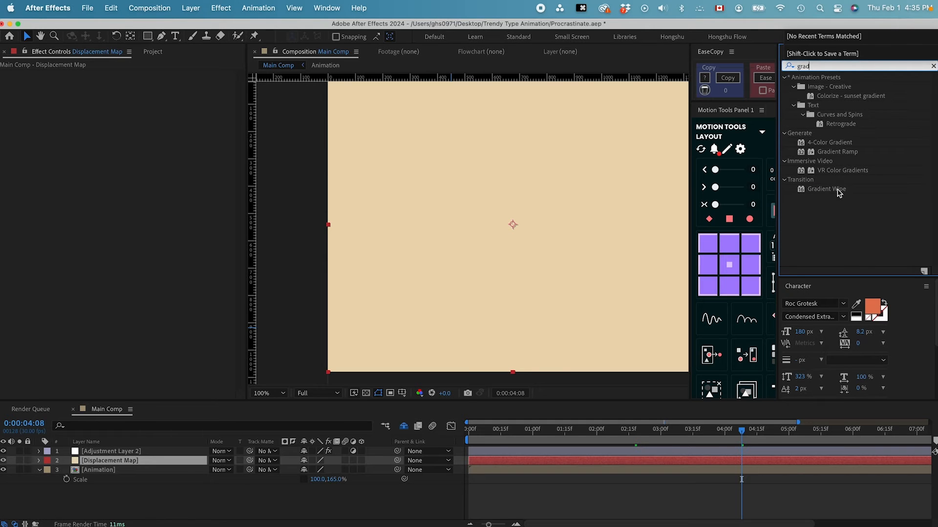
{"action": "double_click", "coordinate": [838, 152]}
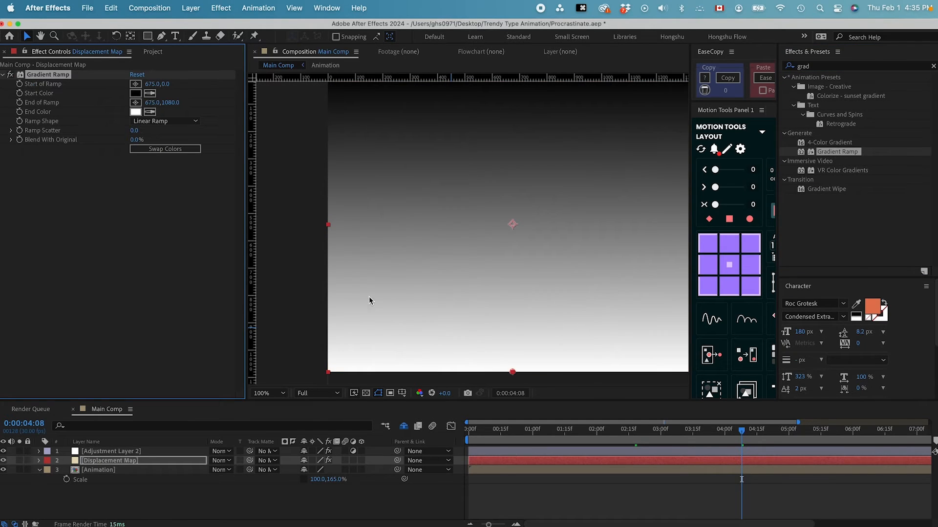
Make the gradient run horizontally by placing the ramp start at -28, 554 and the ramp end at 1404, 536.
{"action": "left_click", "coordinate": [136, 85]}
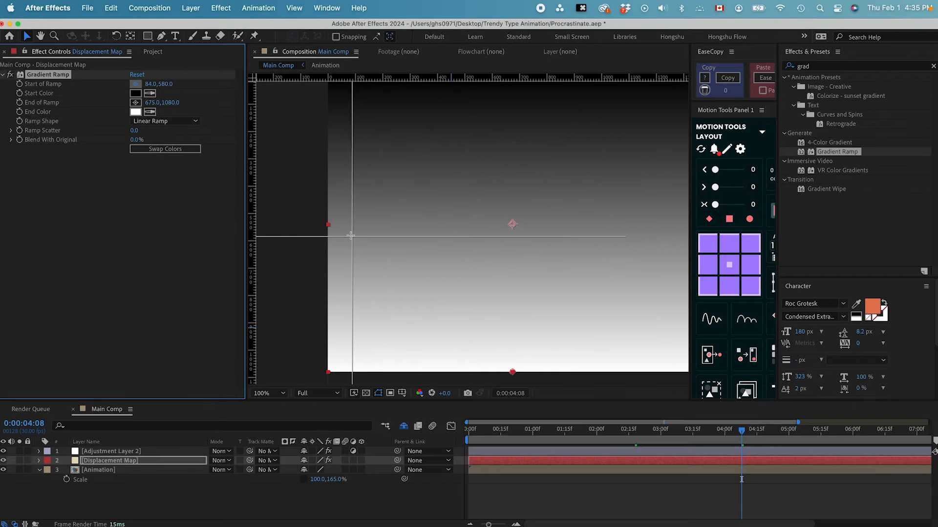
{"action": "left_click", "coordinate": [321, 229]}
{"action": "key", "text": "super+minus"}
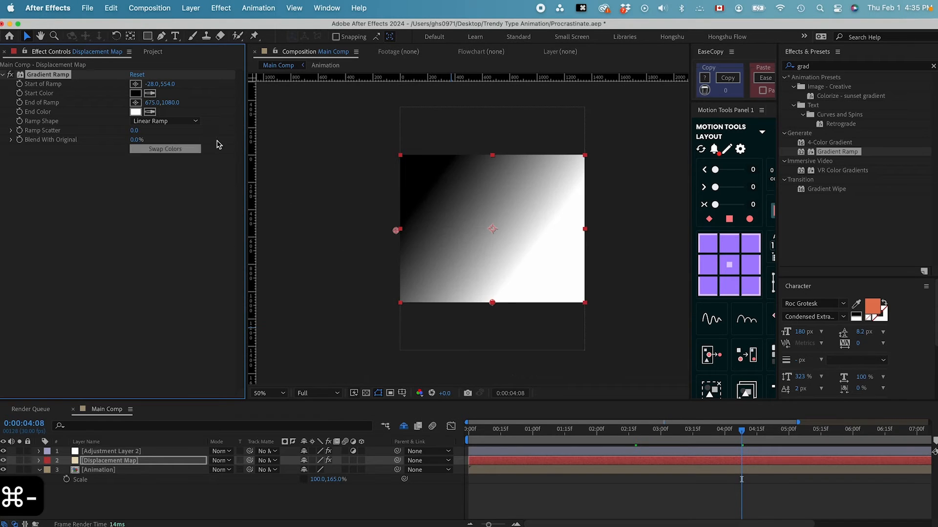
{"action": "left_click", "coordinate": [136, 102]}
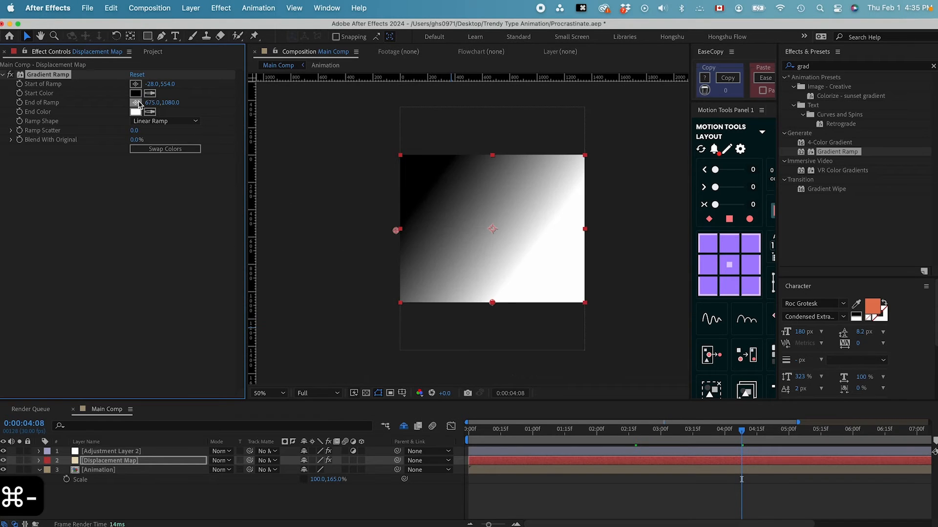
{"action": "left_click", "coordinate": [592, 229]}
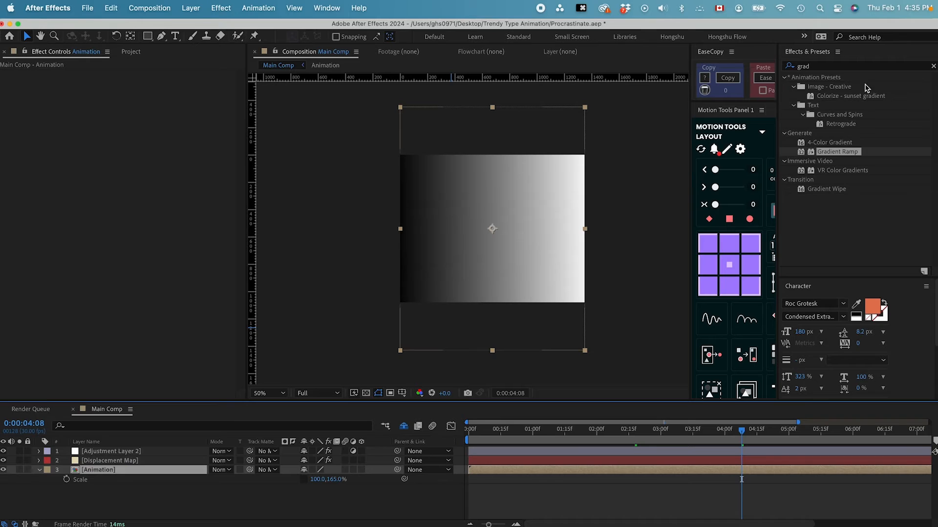
Find the Time Displacement effect and apply it to the Animation layer.
{"action": "left_click_drag", "start_coordinate": [821, 66], "coordinate": [752, 63]}
{"action": "type", "text": "time"}
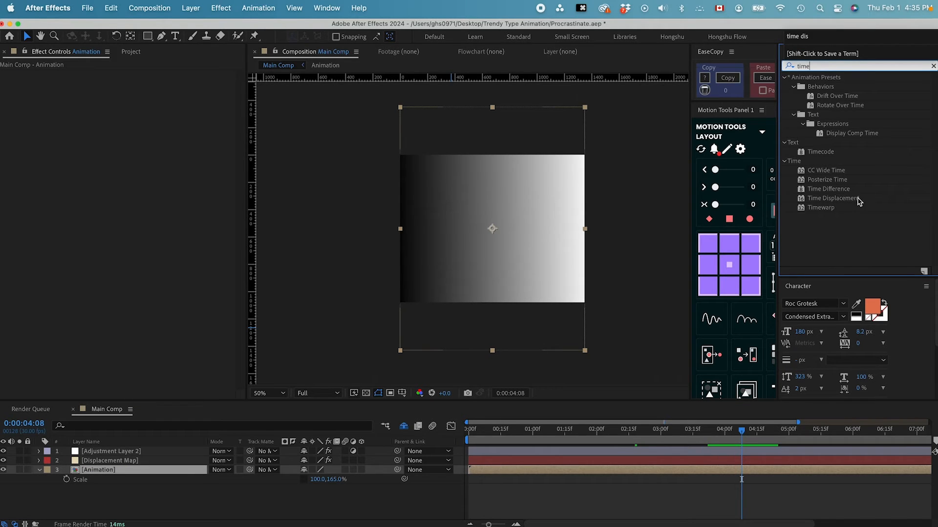
{"action": "double_click", "coordinate": [832, 198]}
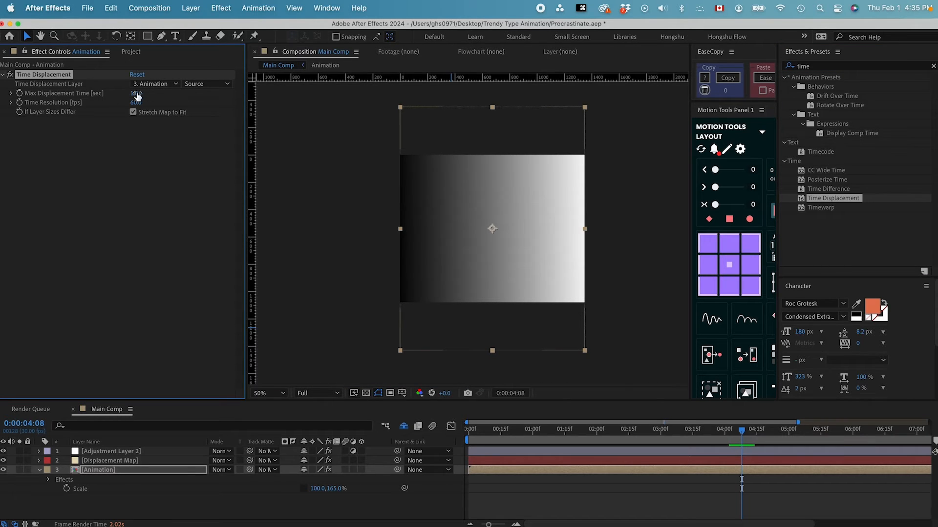
Set the Time Displacement layer to Displacement Map, reading it from Effects & Masks.
{"action": "left_click", "coordinate": [154, 86]}
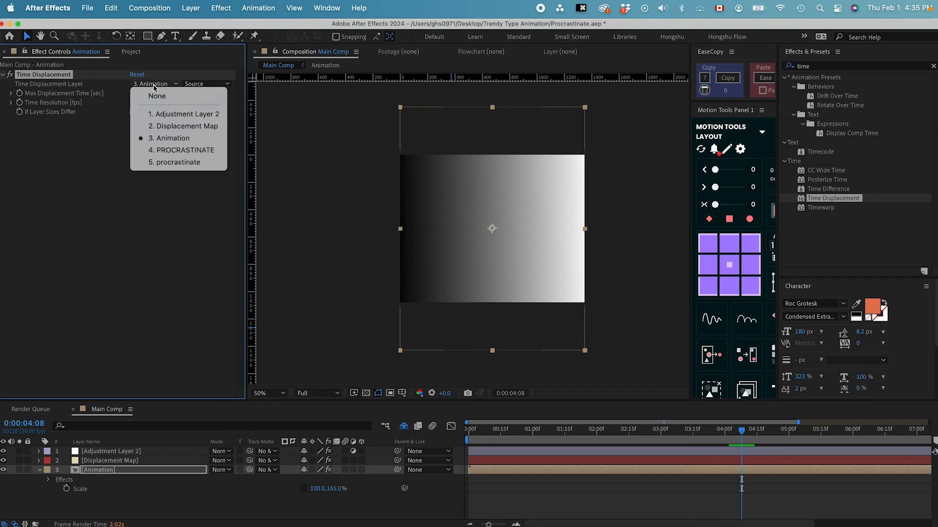
{"action": "left_click", "coordinate": [174, 128]}
{"action": "left_click", "coordinate": [205, 84]}
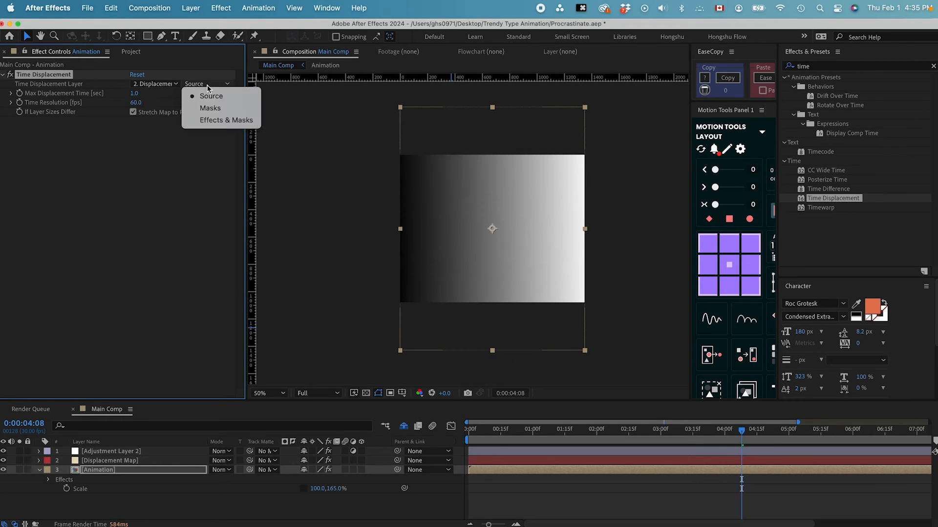
{"action": "left_click", "coordinate": [215, 126]}
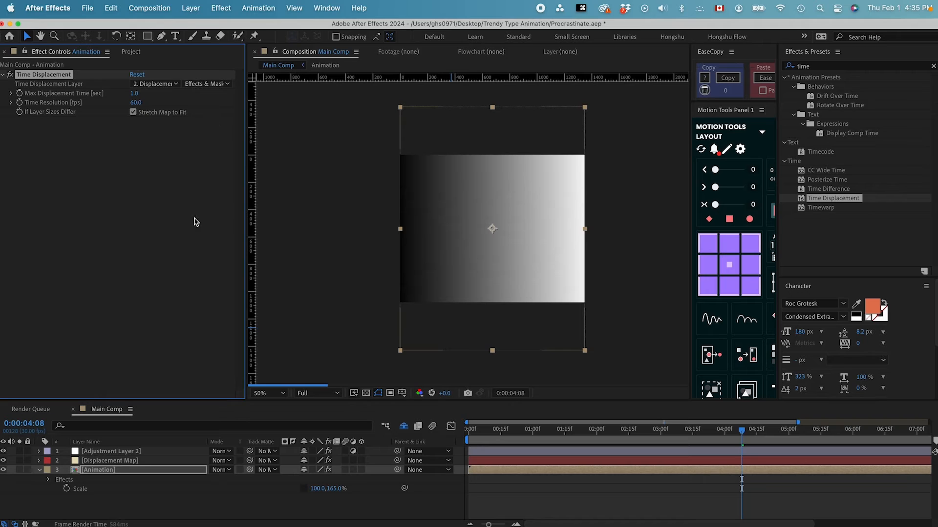
Hide the Displacement Map layer and return to the first frame of the Main Comp.
{"action": "left_click", "coordinate": [88, 462]}
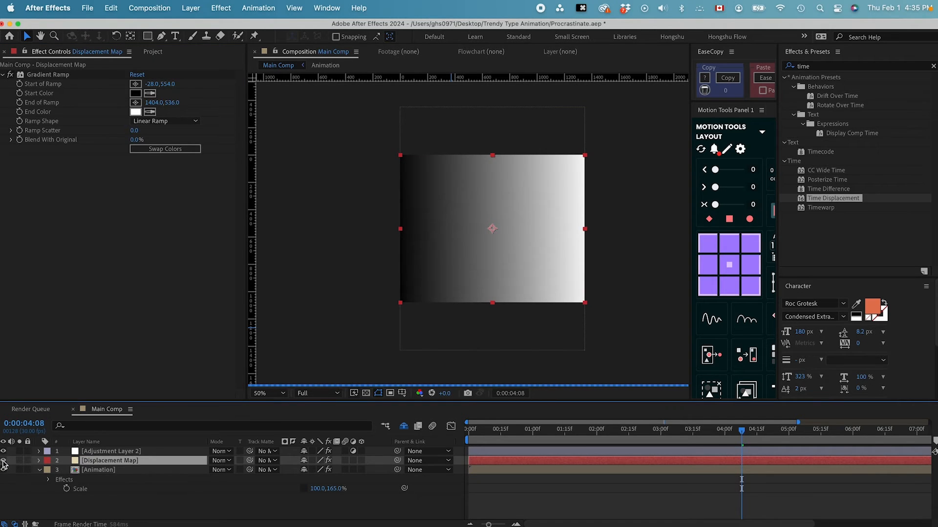
{"action": "left_click", "coordinate": [3, 461]}
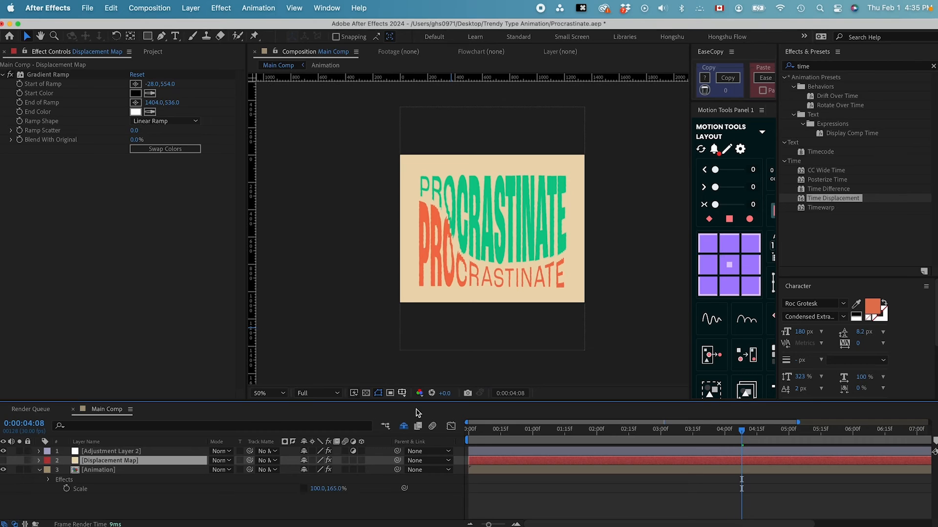
{"action": "key", "text": "super+equal"}
{"action": "key", "text": "Home"}
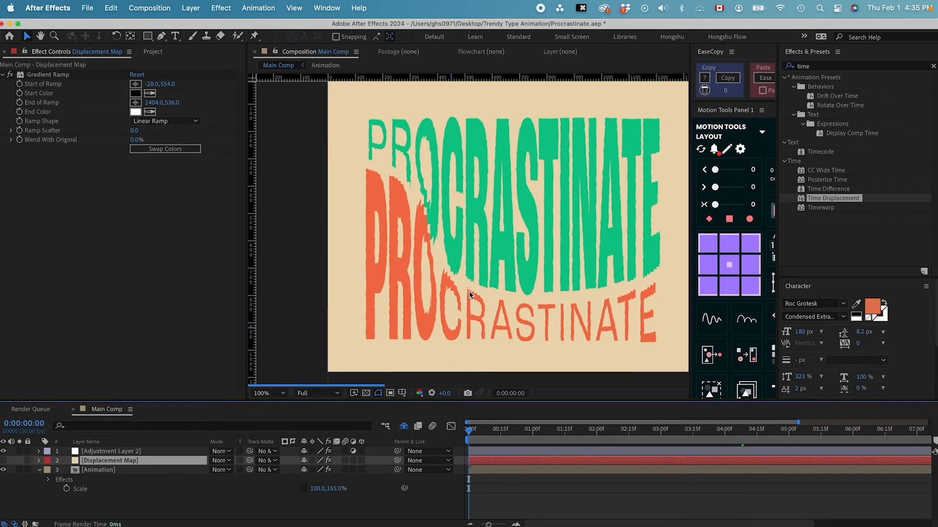
Set the Time Resolution of the Animation layer's Time Displacement effect to 250 fps.
{"action": "left_click", "coordinate": [113, 472]}
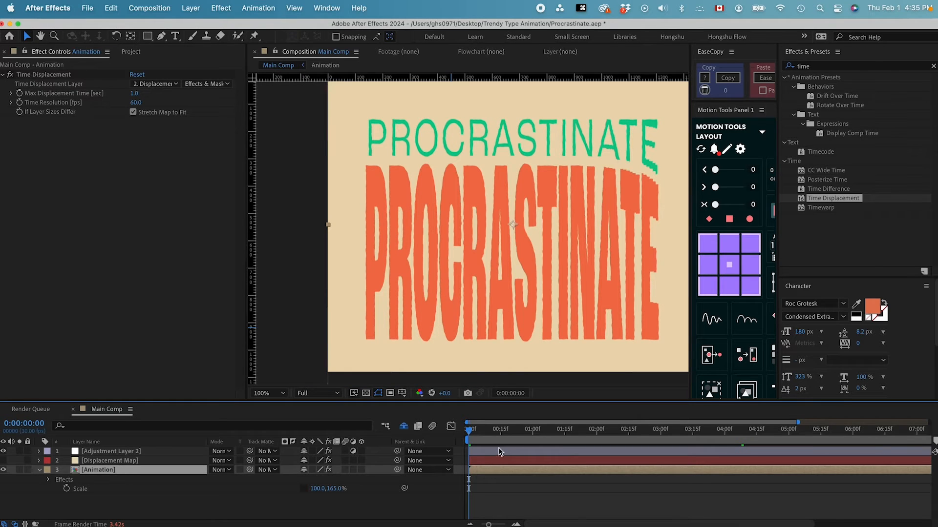
{"action": "key", "text": "super+minus"}
{"action": "key", "text": "super+equal"}
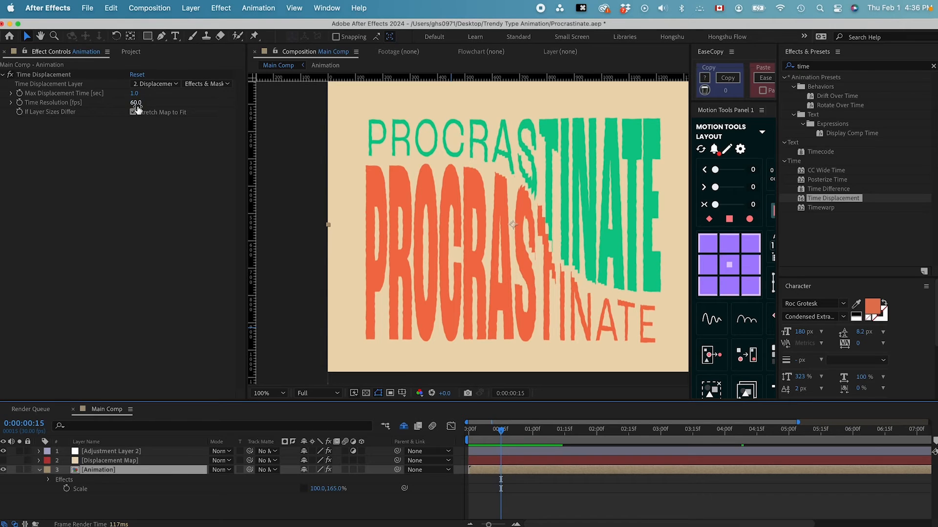
{"action": "left_click", "coordinate": [135, 102]}
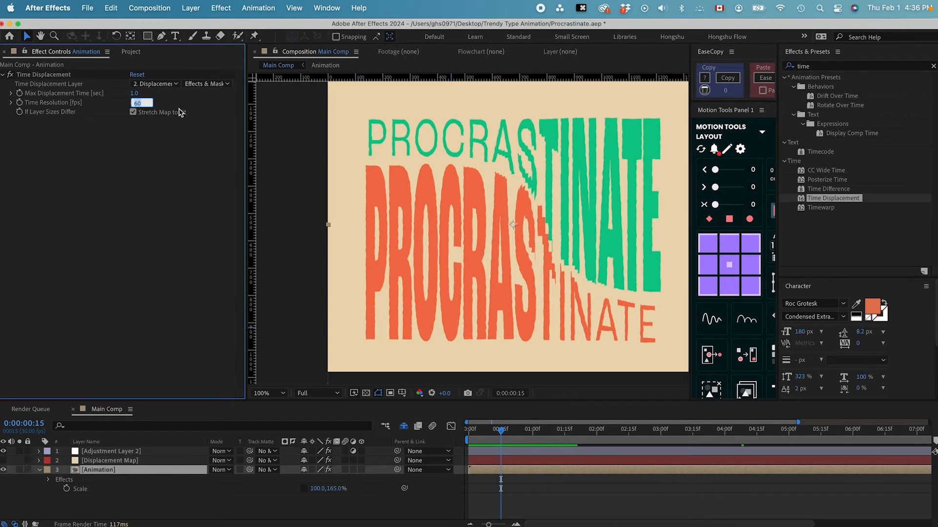
{"action": "type", "text": "250"}
{"action": "key", "text": "Return"}
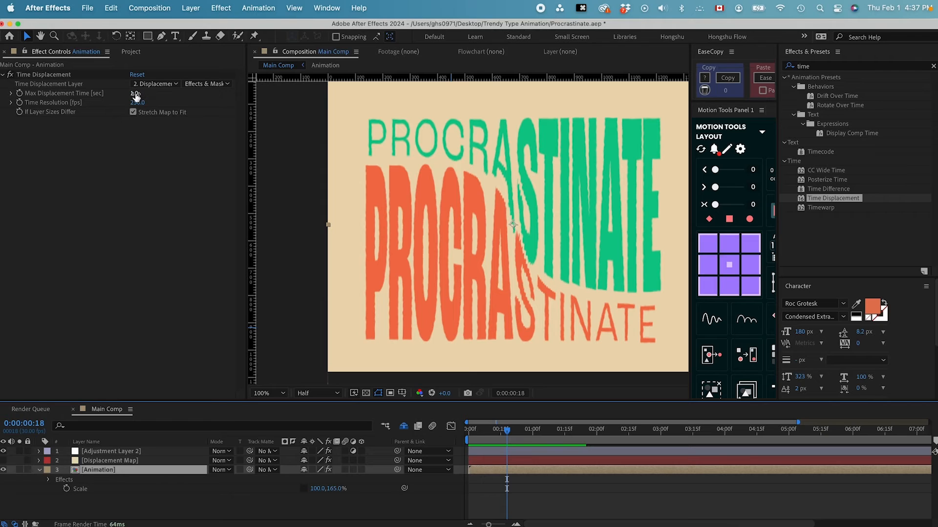
Set the Time Displacement effect's Max Displacement Time to 0.8 seconds and preview the animation.
{"action": "left_click", "coordinate": [135, 94]}
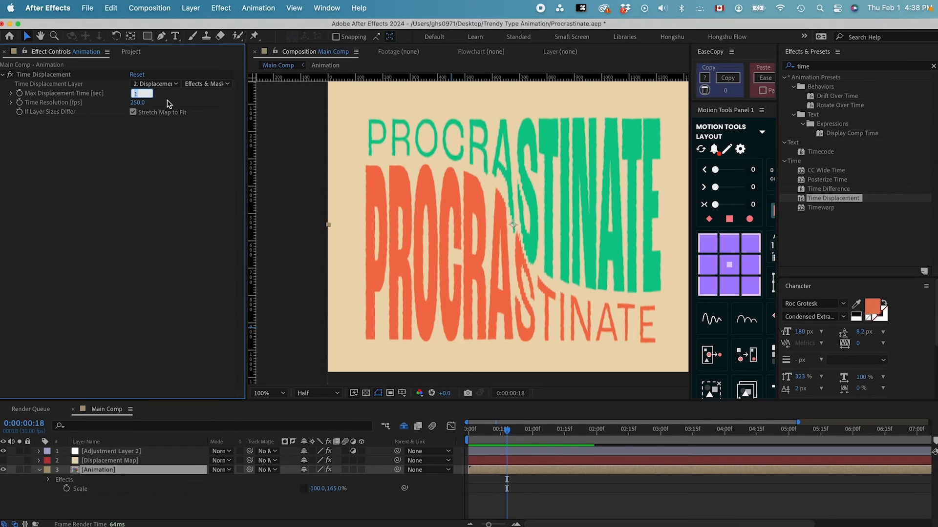
{"action": "key", "text": "BackSpace"}
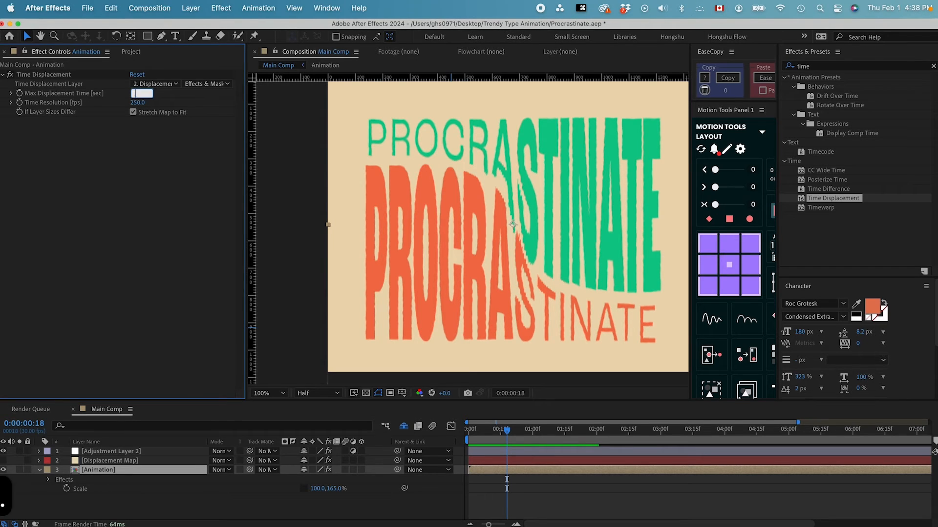
{"action": "type", "text": "0.8"}
{"action": "key", "text": "Return"}
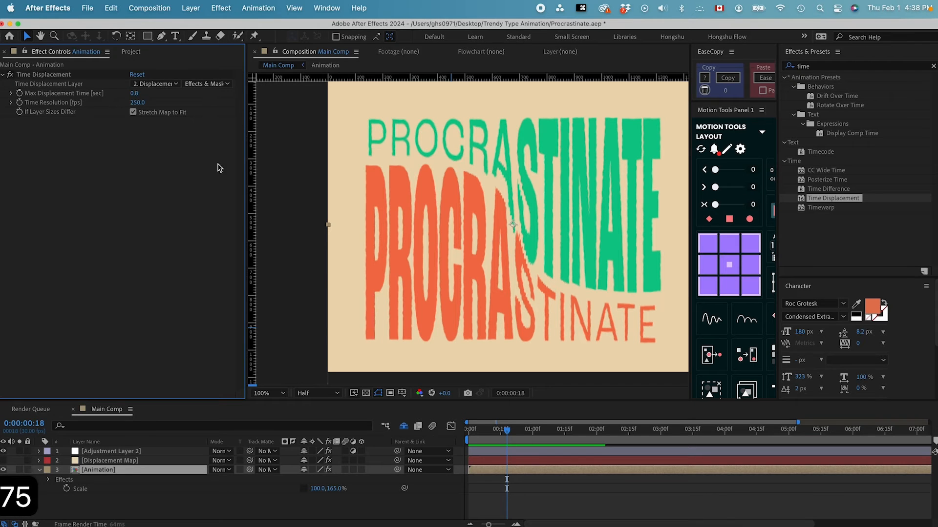
{"action": "key", "text": "space"}
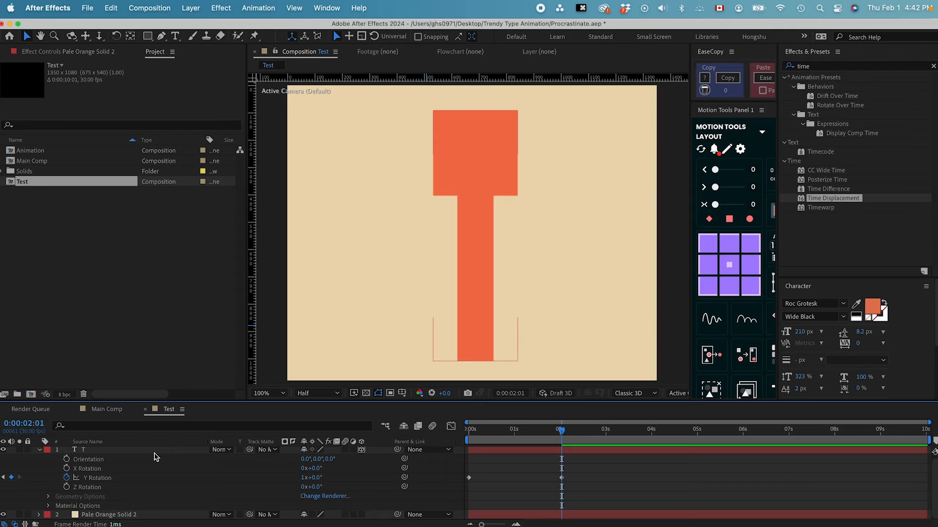
In the Test composition, show only the T layer's keyframed Y Rotation and return to the first frame.
{"action": "left_click", "coordinate": [90, 451]}
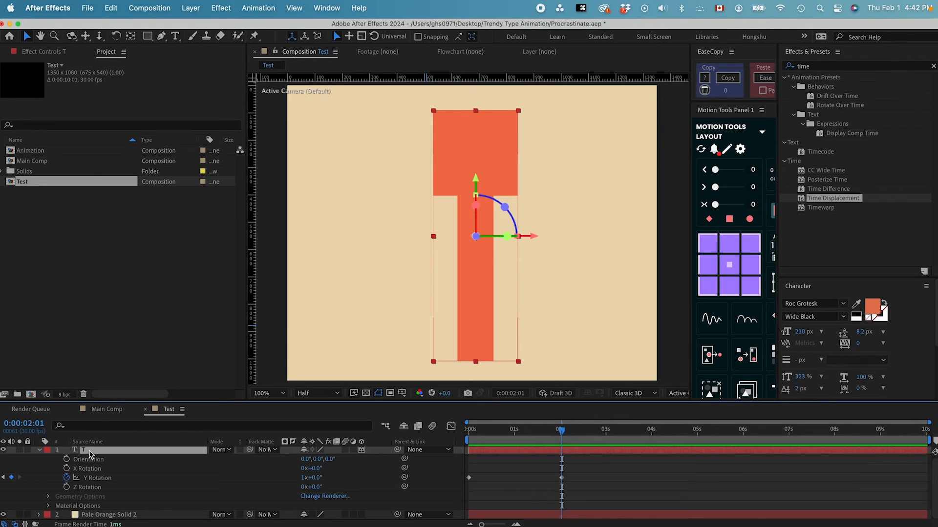
{"action": "scroll", "coordinate": [90, 454], "scroll_direction": "up", "scroll_amount": 1}
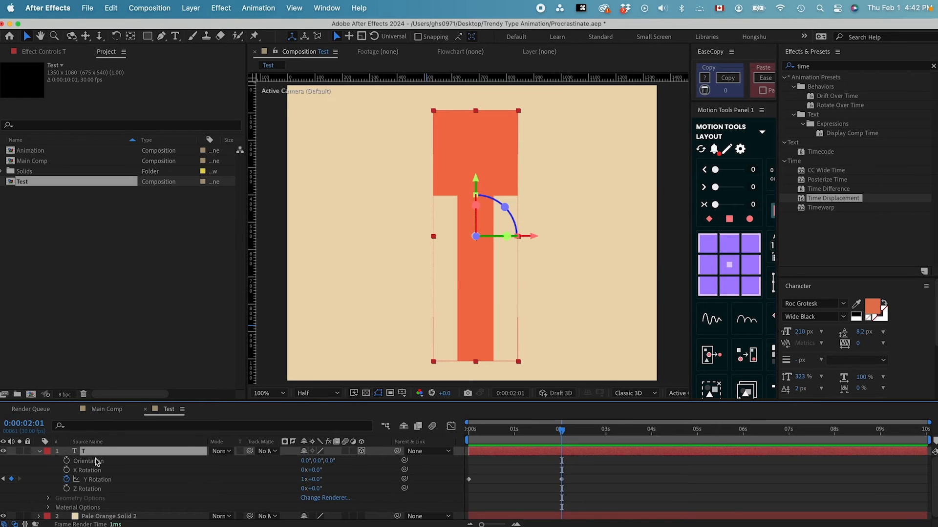
{"action": "key", "text": "u"}
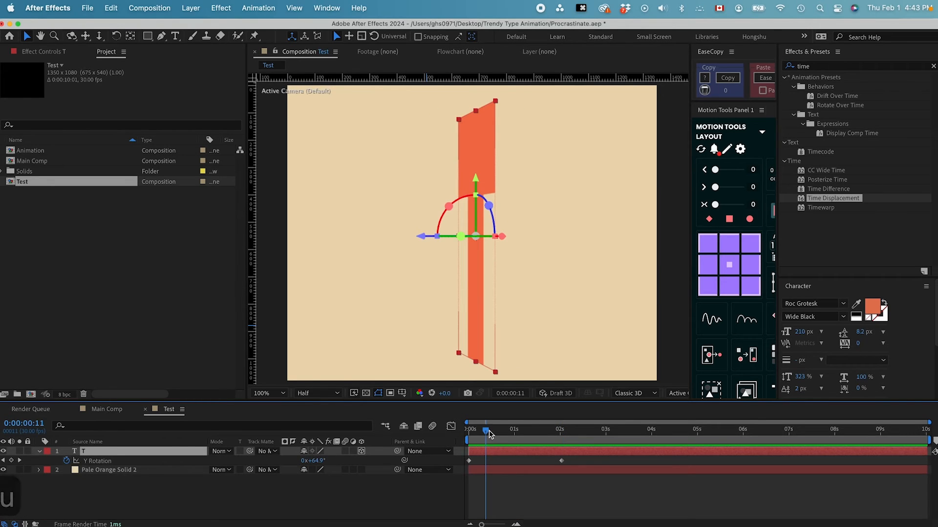
{"action": "left_click_drag", "start_coordinate": [489, 431], "coordinate": [444, 437]}
Create a 1350 × 1080 px pale orange solid above the T layer in the Test composition.
{"action": "key", "text": "super+y"}
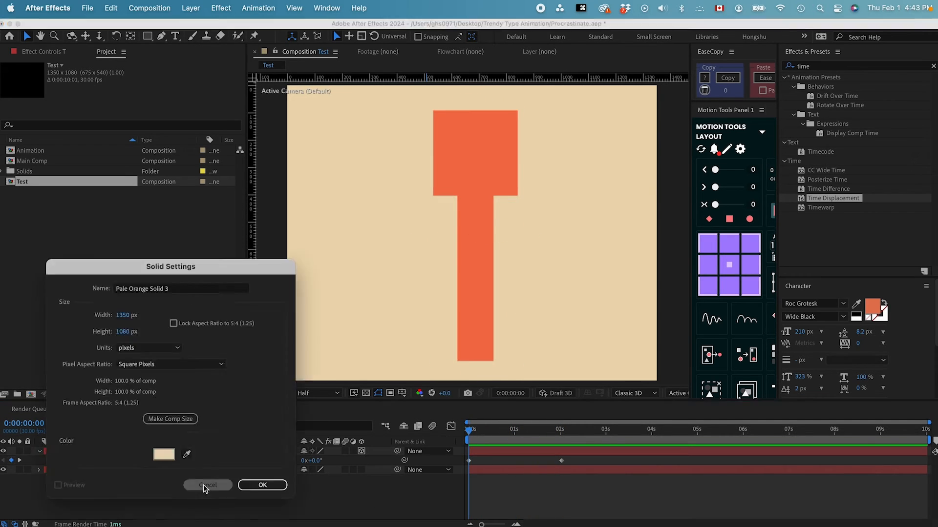
{"action": "left_click", "coordinate": [205, 483]}
{"action": "left_click", "coordinate": [190, 7]}
{"action": "mouse_move", "coordinate": [234, 28]}
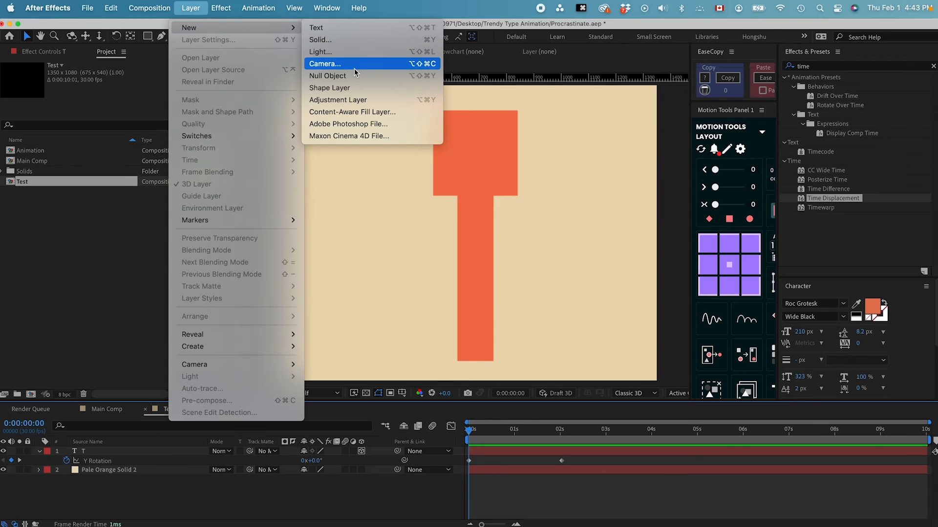
{"action": "left_click", "coordinate": [361, 40]}
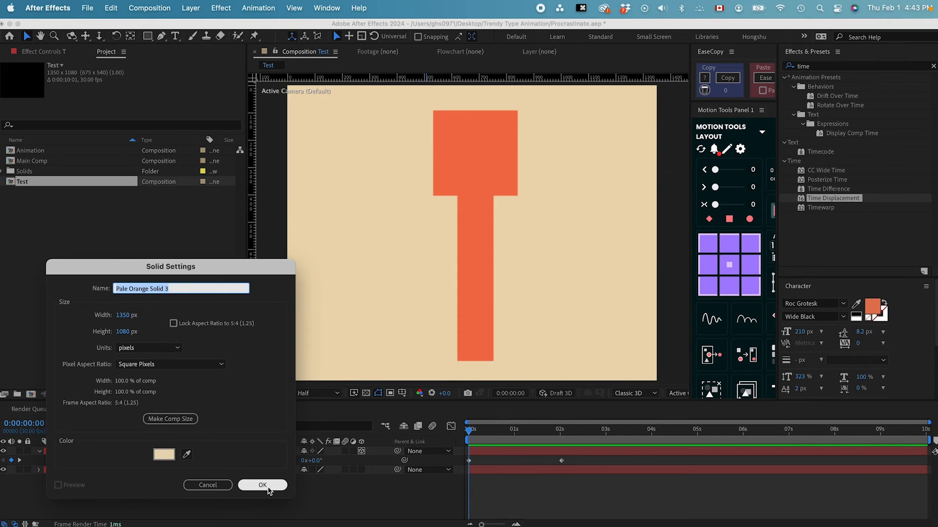
{"action": "left_click", "coordinate": [262, 484]}
Find the Gradient Ramp effect and apply it to the new Pale Orange Solid 3.
{"action": "left_click", "coordinate": [826, 67]}
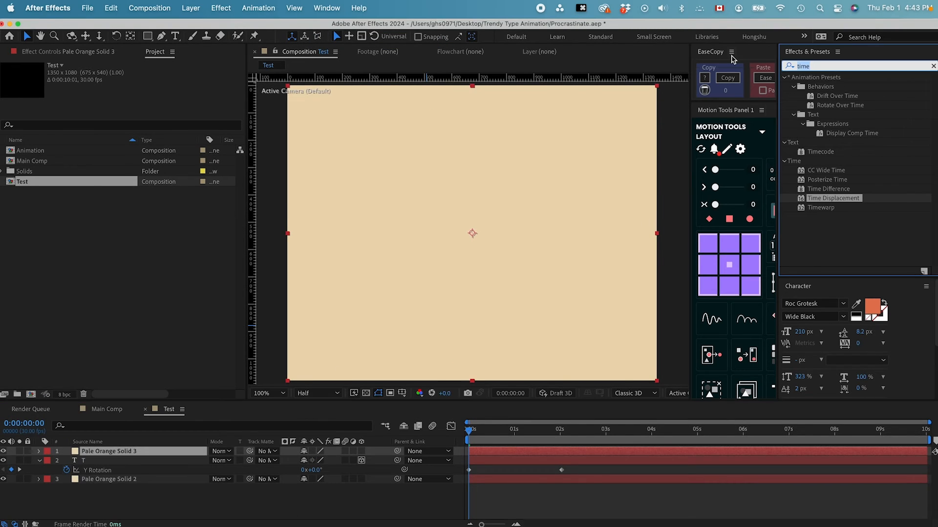
{"action": "type", "text": "graidn"}
{"action": "key", "text": "BackSpace"}
{"action": "key", "text": "BackSpace"}
{"action": "key", "text": "BackSpace"}
{"action": "type", "text": "die"}
{"action": "left_click_drag", "start_coordinate": [837, 123], "coordinate": [490, 212]}
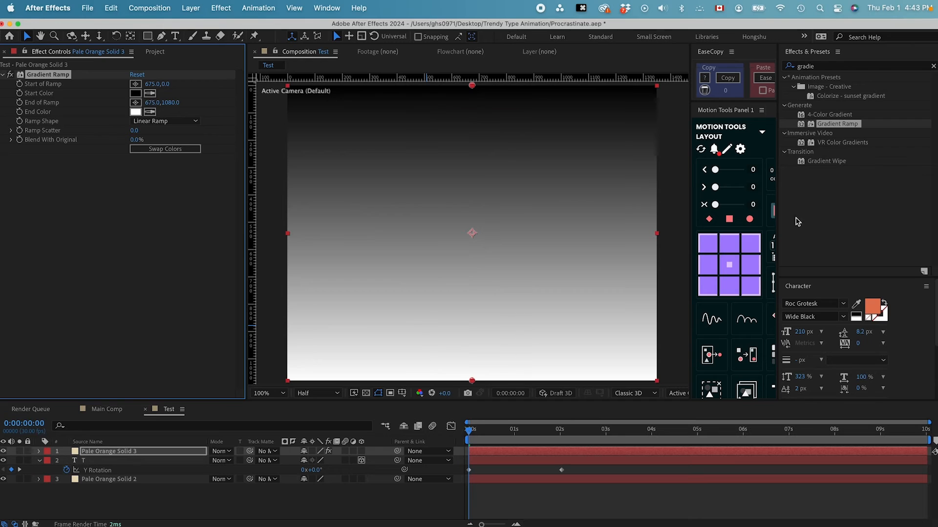
Find the Time Displacement effect and apply it to the T text layer.
{"action": "left_click", "coordinate": [89, 462]}
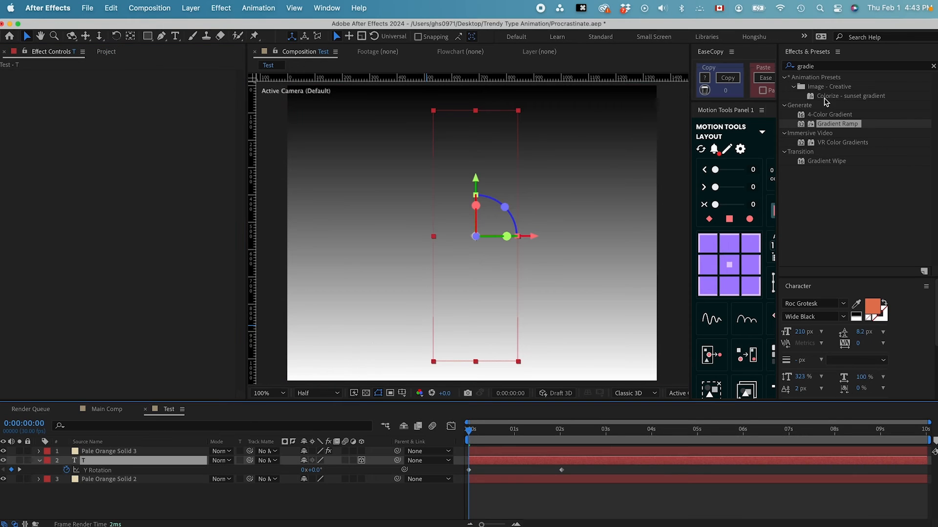
{"action": "left_click", "coordinate": [781, 67]}
{"action": "type", "text": "time"}
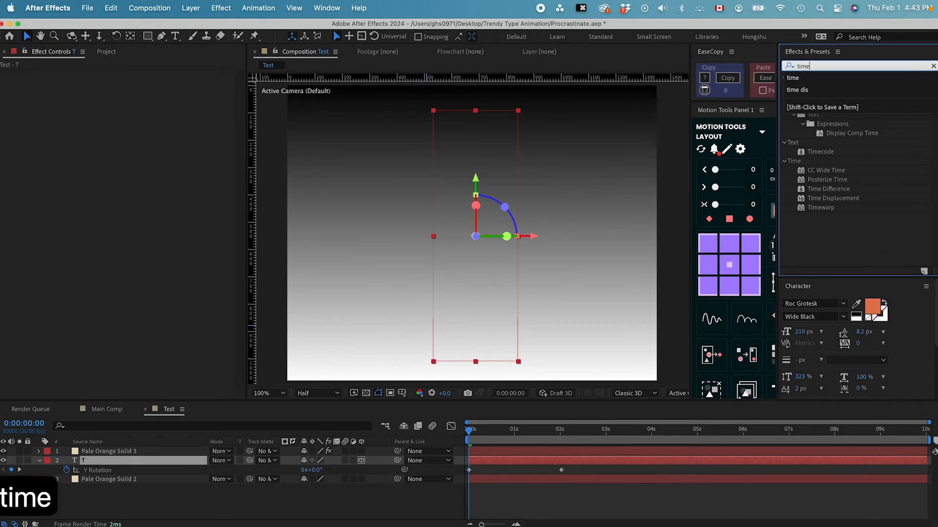
{"action": "double_click", "coordinate": [835, 200]}
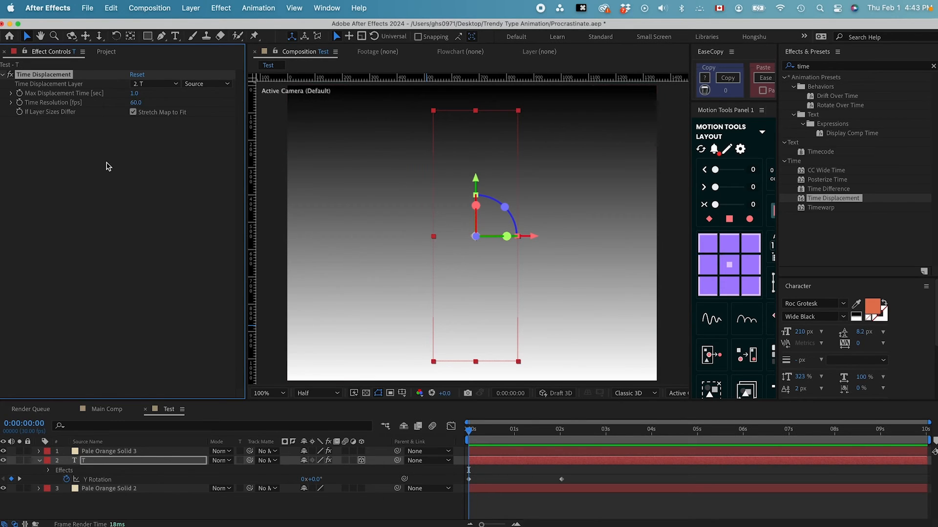
Set the T layer's Time Displacement layer to Pale Orange Solid 3, reading it from Effects & Masks.
{"action": "left_click", "coordinate": [155, 84]}
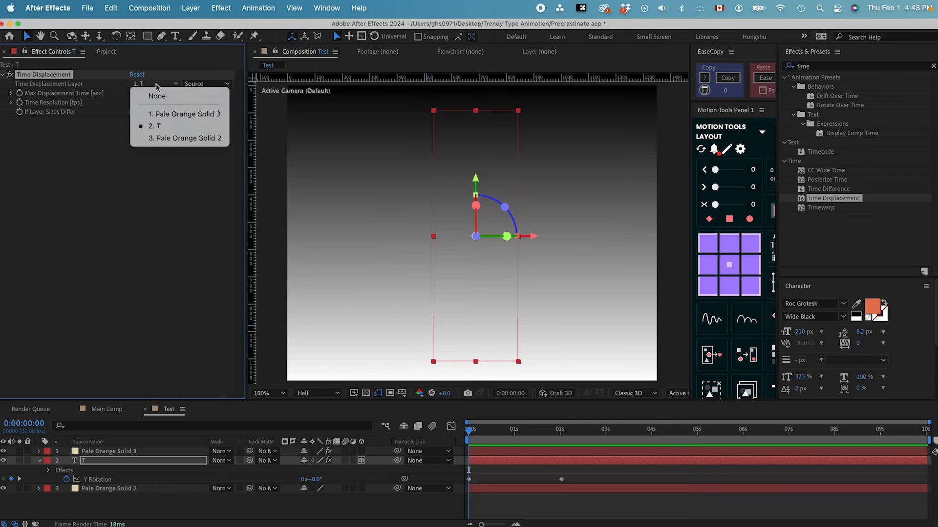
{"action": "left_click", "coordinate": [171, 115]}
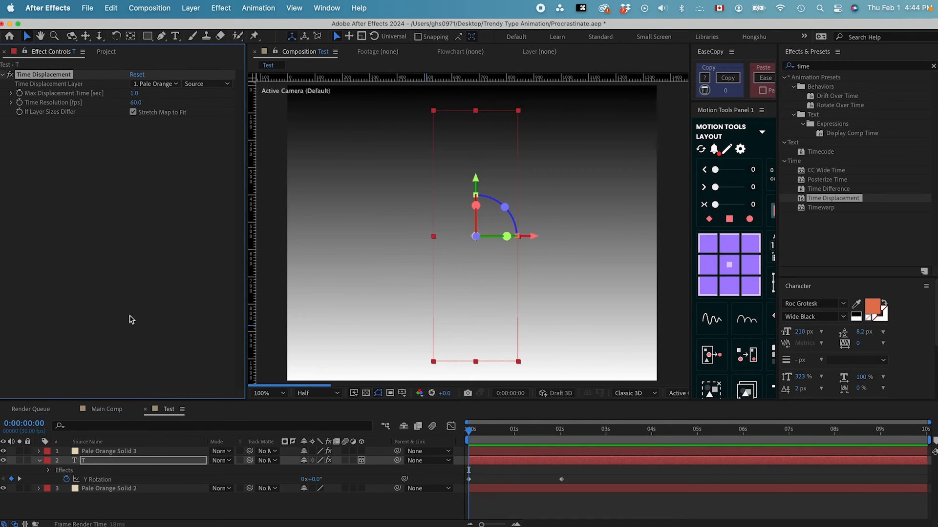
{"action": "left_click", "coordinate": [205, 84]}
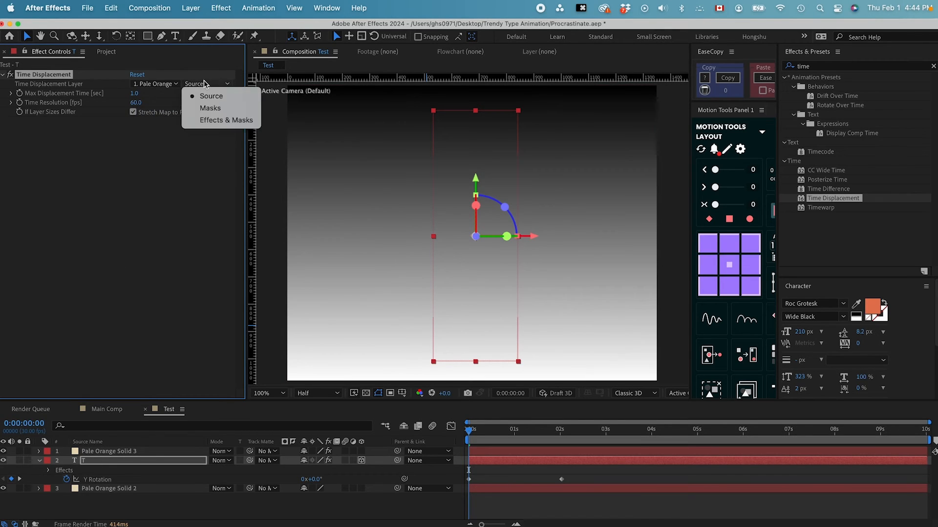
{"action": "left_click", "coordinate": [213, 120]}
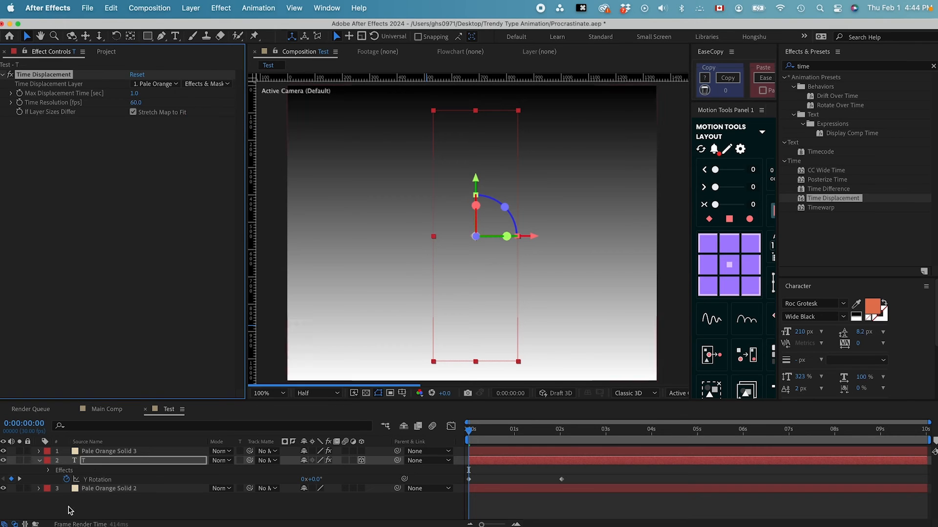
Hide Pale Orange Solid 3, preview the rotating T, and return to the first frame.
{"action": "left_click", "coordinate": [37, 451]}
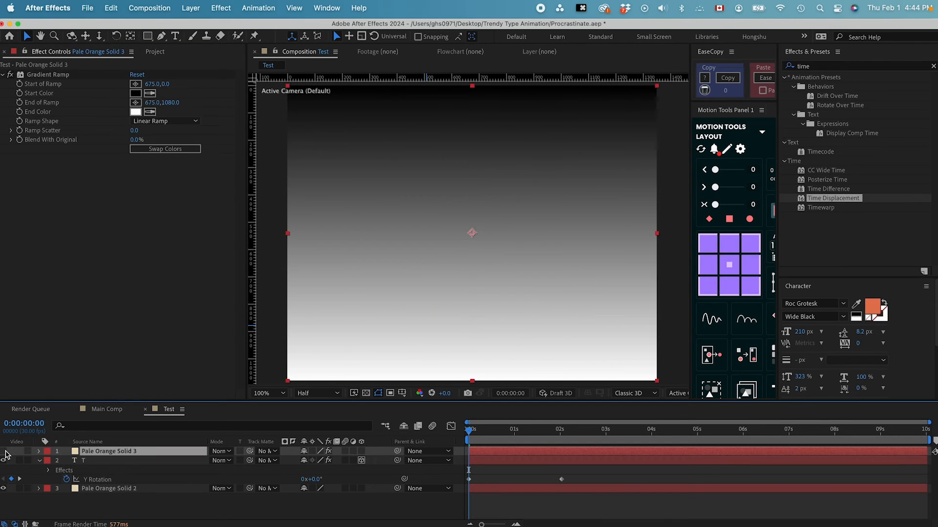
{"action": "left_click", "coordinate": [4, 451]}
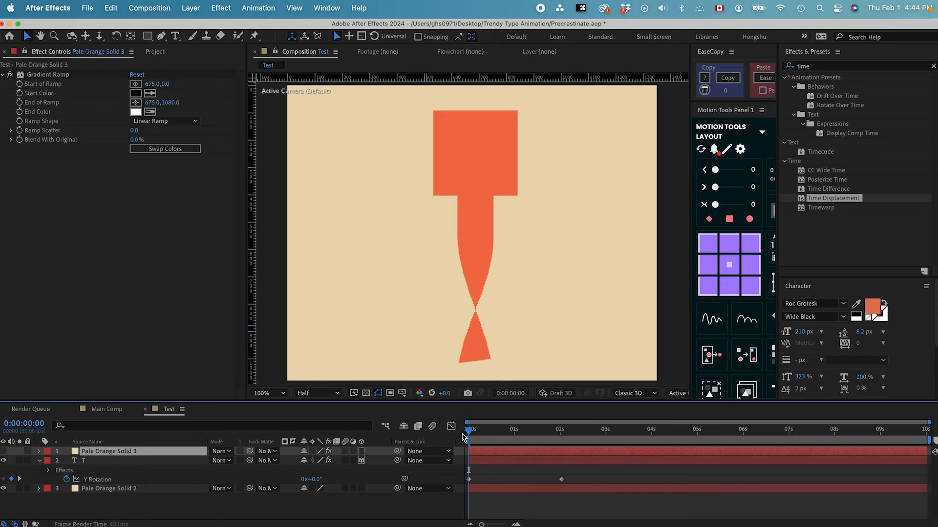
{"action": "key", "text": "space"}
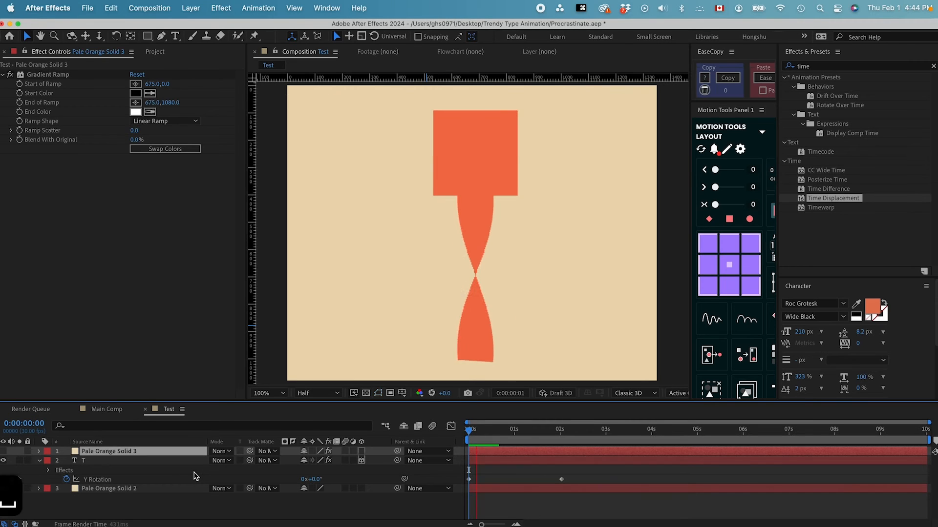
{"action": "mouse_move", "coordinate": [469, 432]}
{"action": "left_mouse_down"}
{"action": "mouse_move", "coordinate": [561, 436]}
{"action": "mouse_move", "coordinate": [467, 435]}
{"action": "left_mouse_up"}
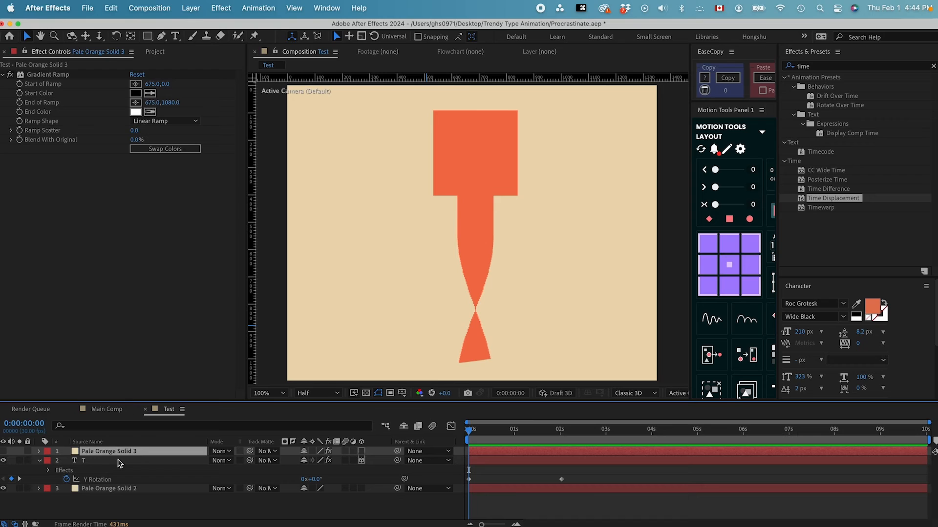
Compare the gradient solid with the displaced T by showing and hiding the solid, leaving it hidden.
{"action": "left_click", "coordinate": [3, 451]}
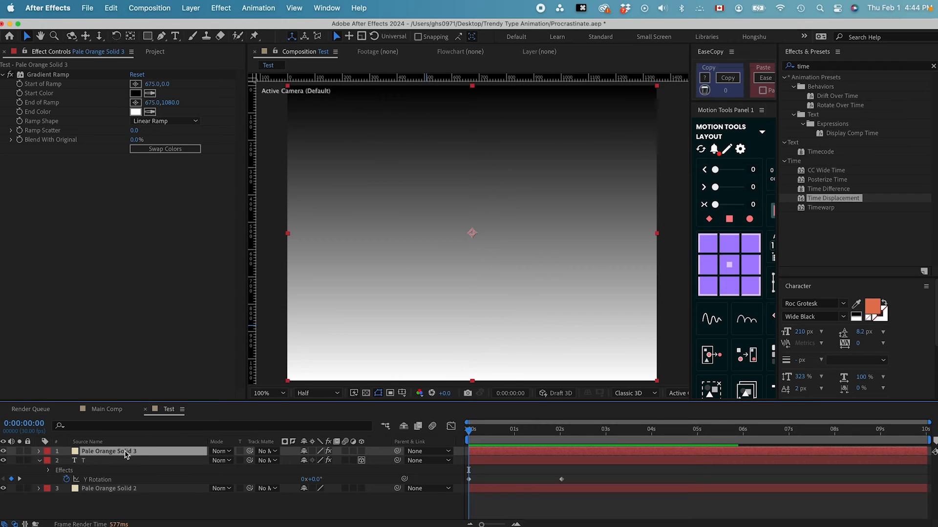
{"action": "left_click", "coordinate": [93, 461]}
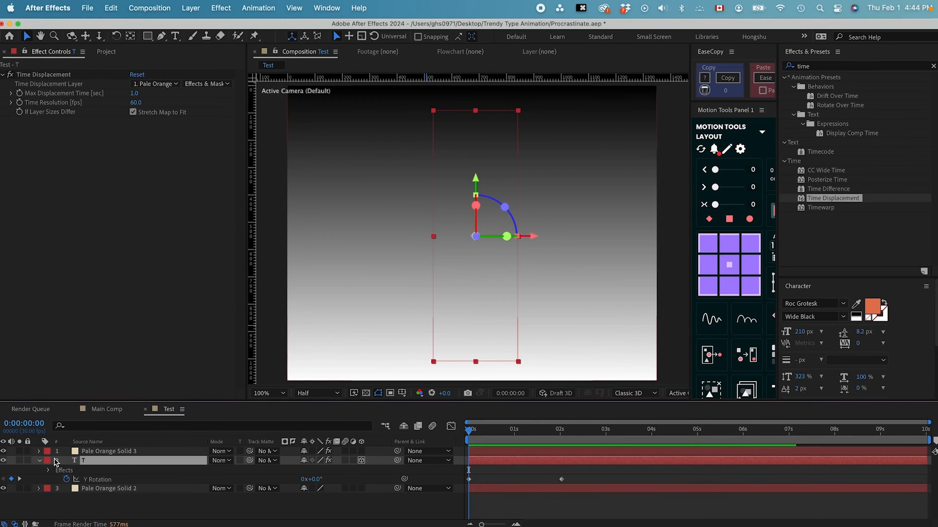
{"action": "left_click", "coordinate": [3, 451]}
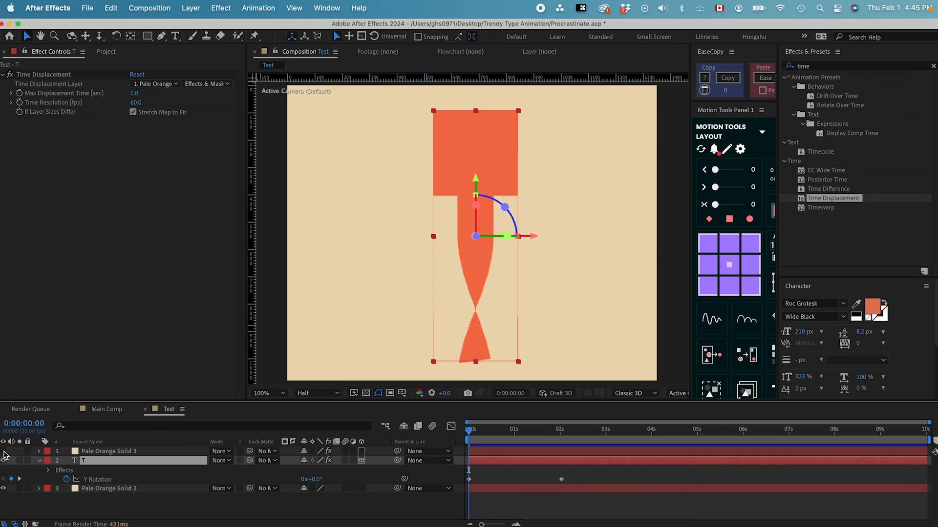
{"action": "left_click", "coordinate": [3, 451]}
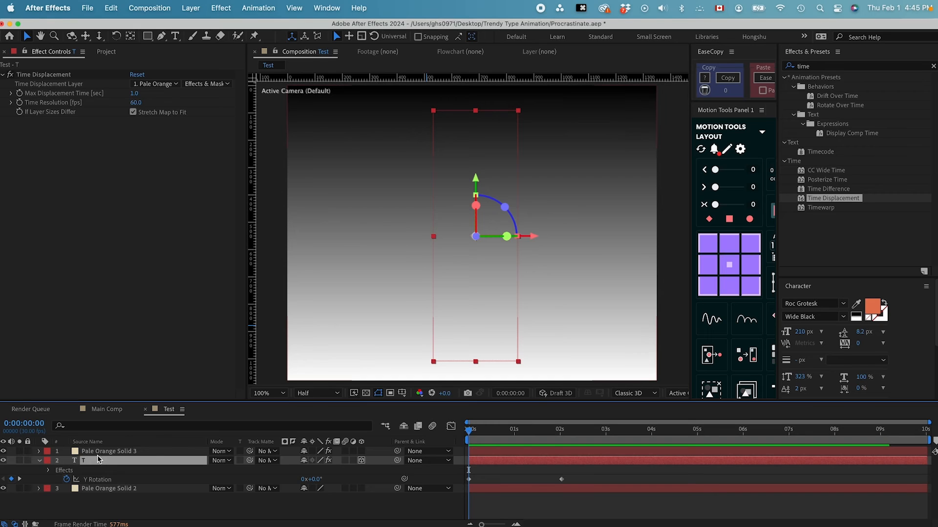
{"action": "left_click", "coordinate": [3, 451]}
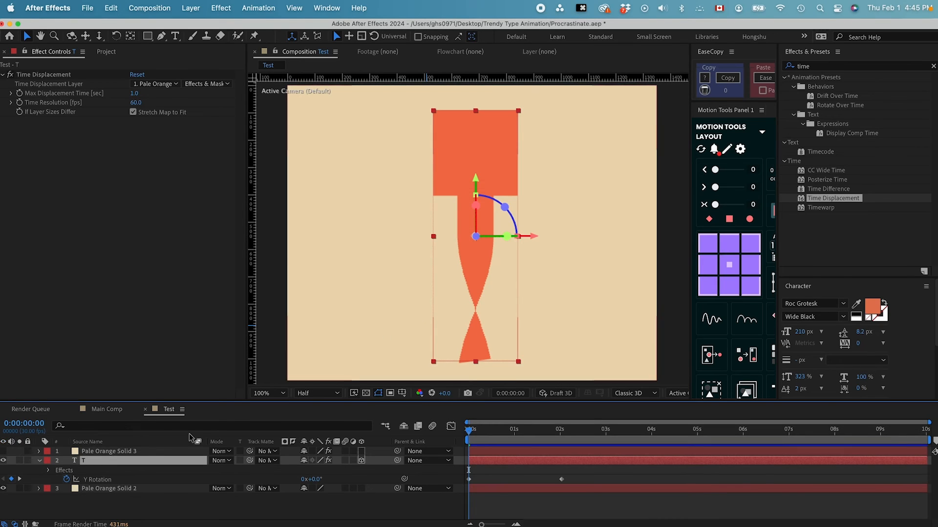
Compare Pale Orange Solid 3's gradient with the displaced T at the first frame and at 0:00:01:12, leaving the solid hidden.
{"action": "left_click", "coordinate": [4, 451]}
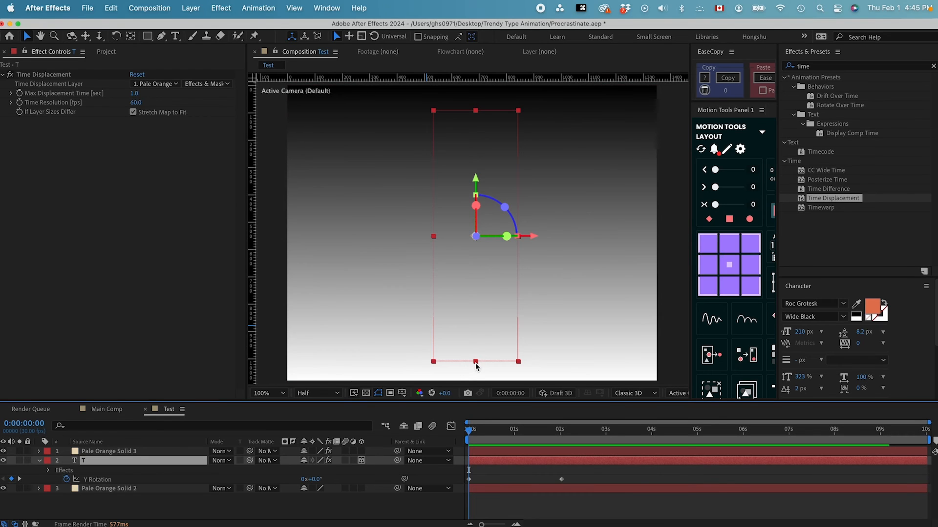
{"action": "left_click", "coordinate": [3, 451]}
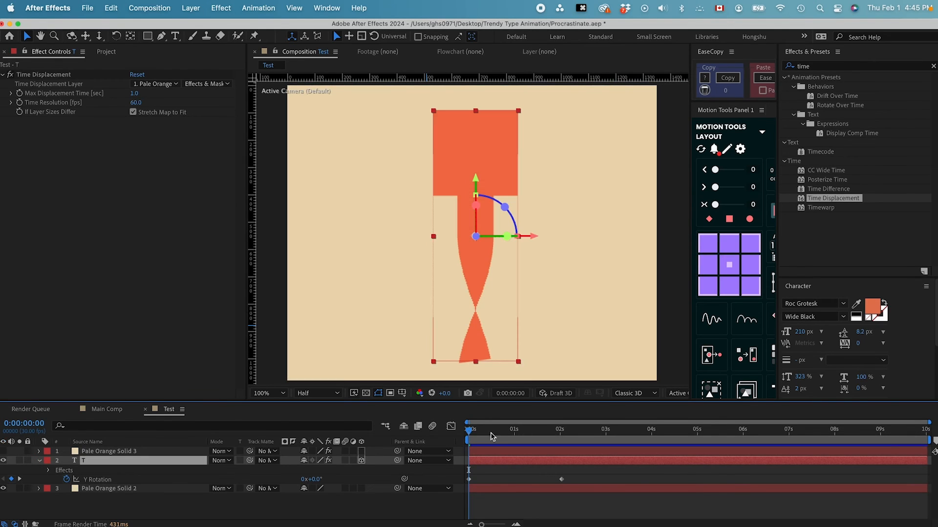
{"action": "left_click_drag", "start_coordinate": [467, 435], "coordinate": [532, 435]}
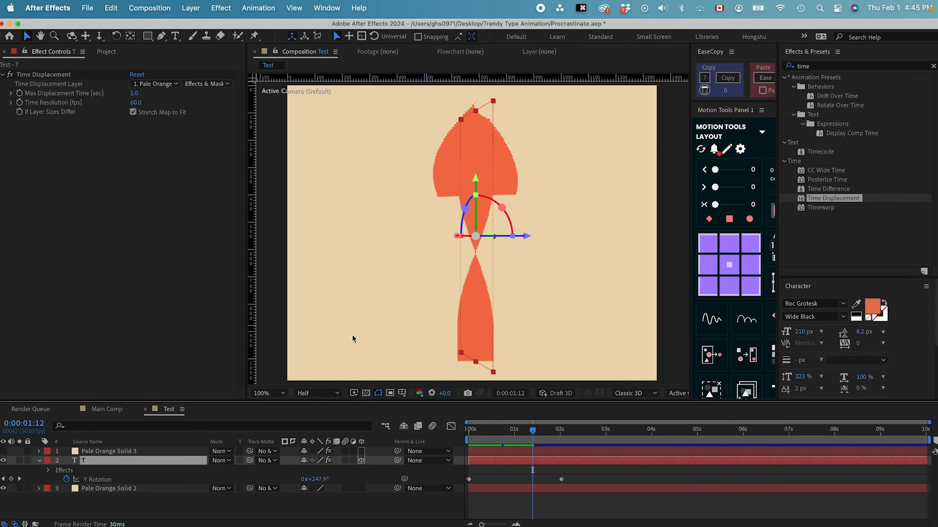
{"action": "left_click", "coordinate": [93, 452]}
{"action": "left_click", "coordinate": [5, 451]}
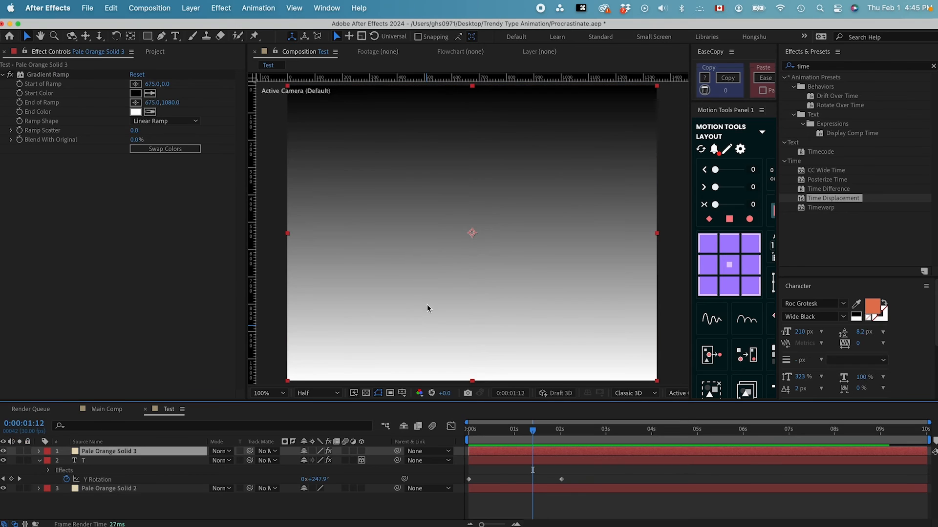
{"action": "left_click", "coordinate": [3, 451]}
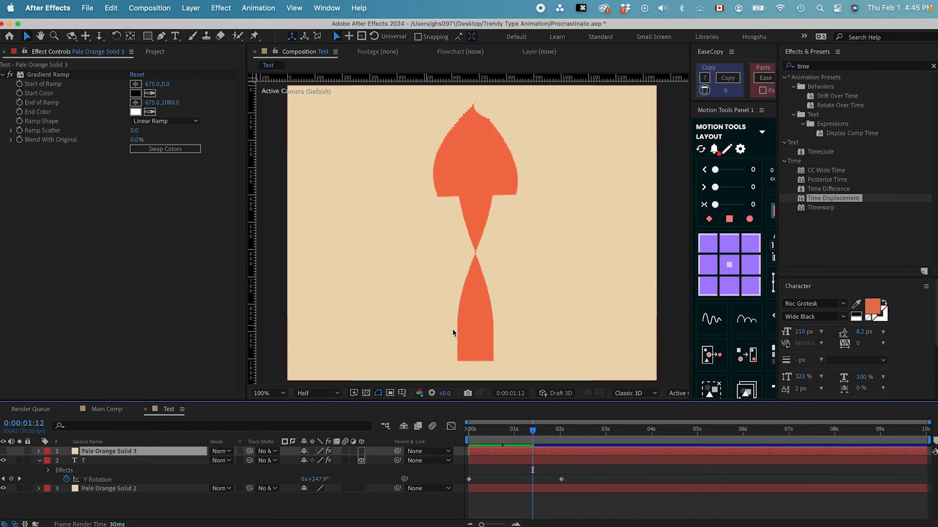
Return to the first frame and check the T's distortion against the gradient solid again, leaving the solid hidden.
{"action": "key", "text": "Home"}
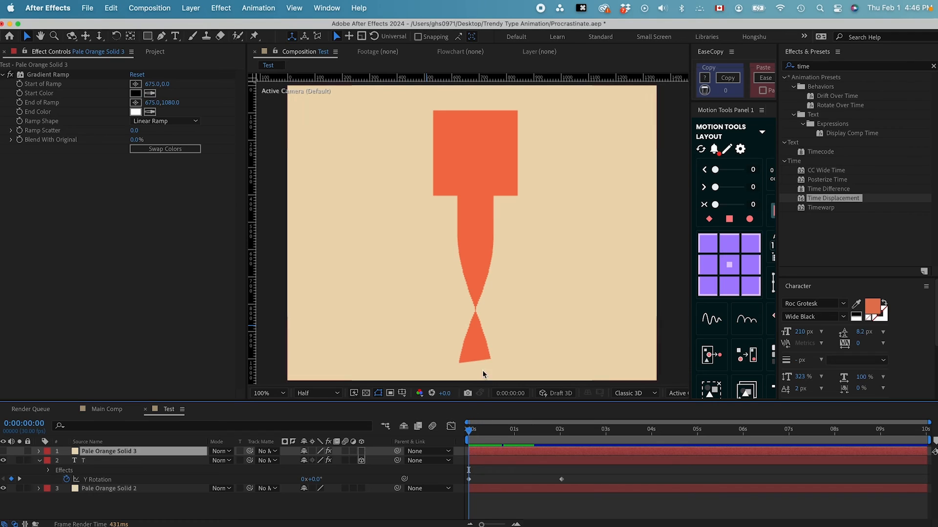
{"action": "left_click", "coordinate": [3, 451]}
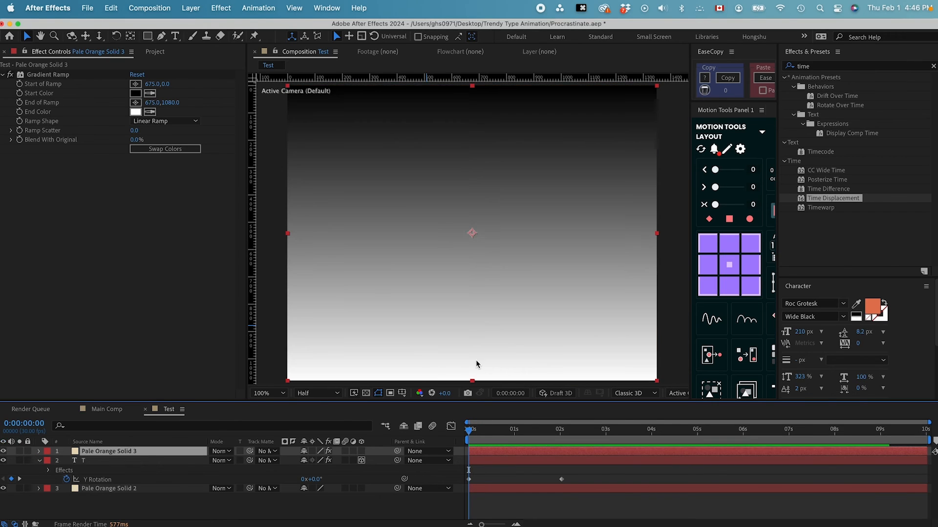
{"action": "key", "text": "super+z"}
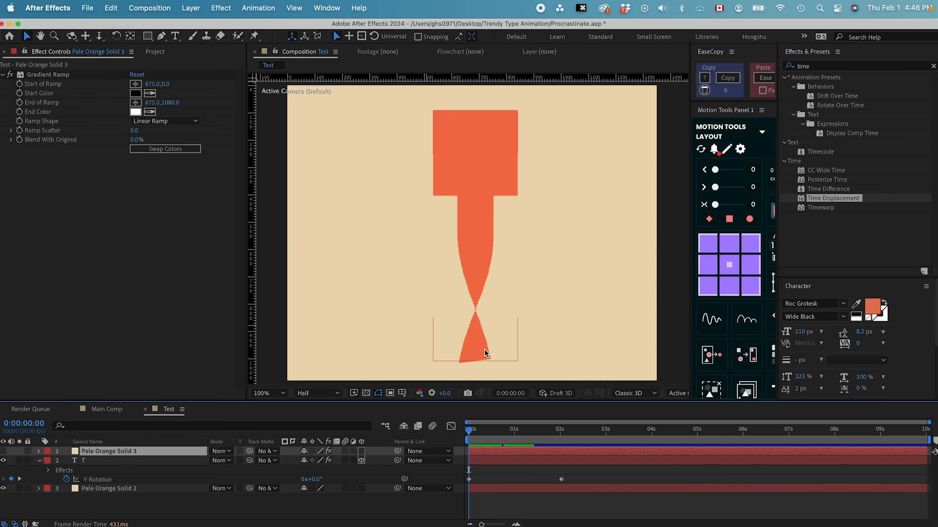
{"action": "key", "text": "super+shift+z"}
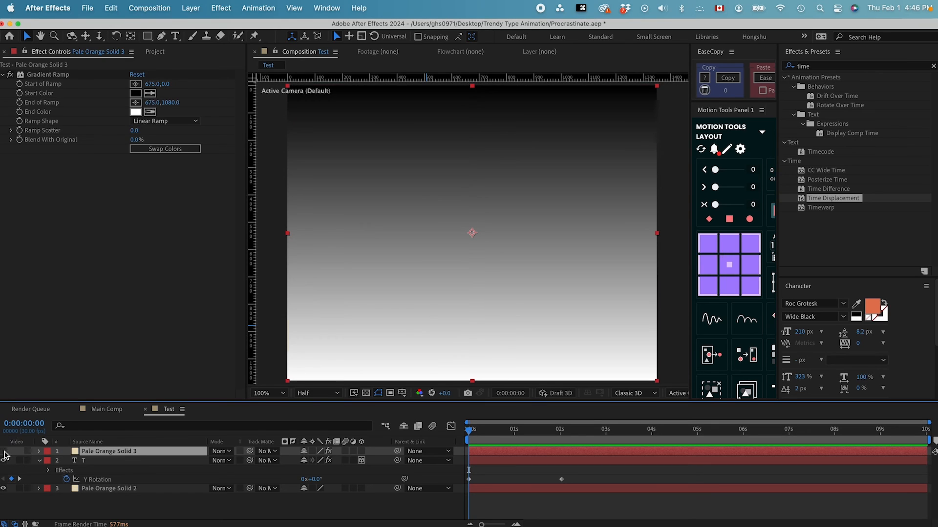
{"action": "left_click", "coordinate": [4, 452]}
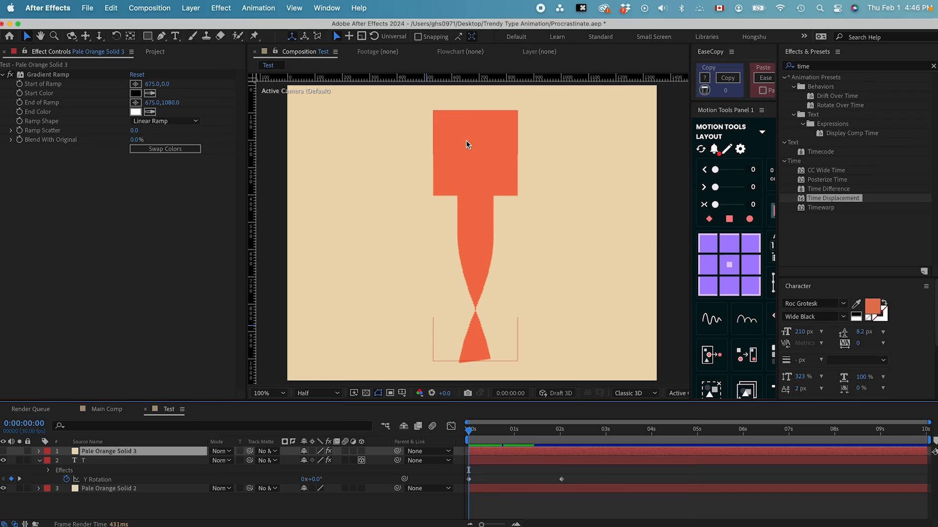
Preview the displaced T's rotation from the first frame, and move to the second Y Rotation keyframe at about 2 seconds.
{"action": "key", "text": "space"}
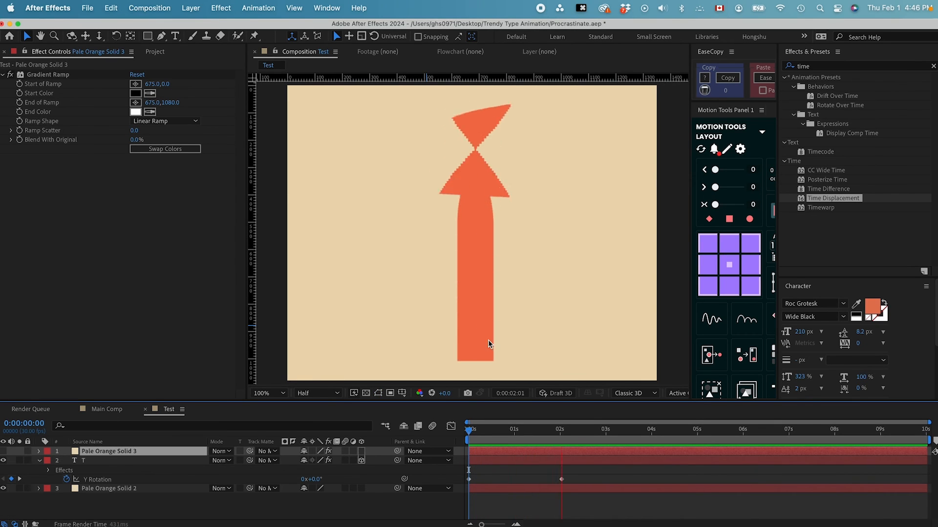
{"action": "key", "text": "space"}
{"action": "key", "text": "Home"}
{"action": "key", "text": "space"}
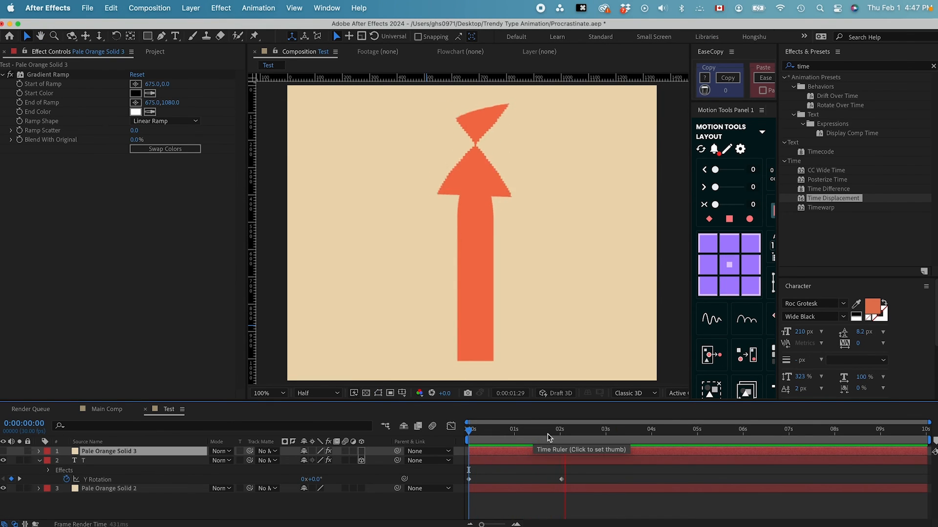
{"action": "key", "text": "space"}
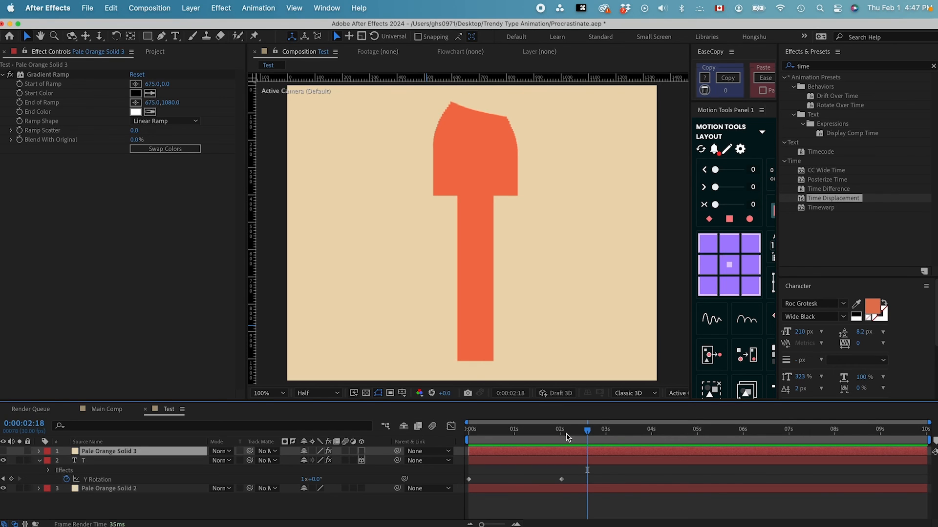
{"action": "key", "text": "space"}
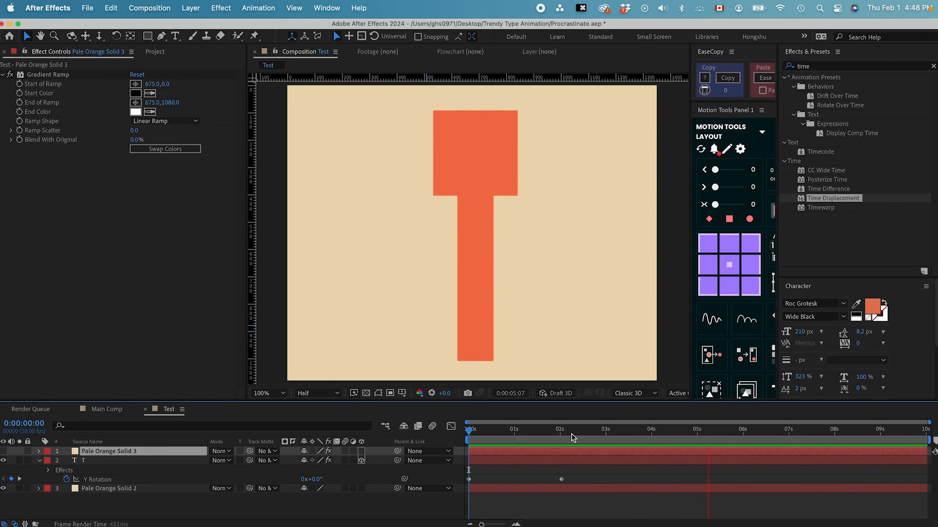
{"action": "left_click", "coordinate": [562, 432]}
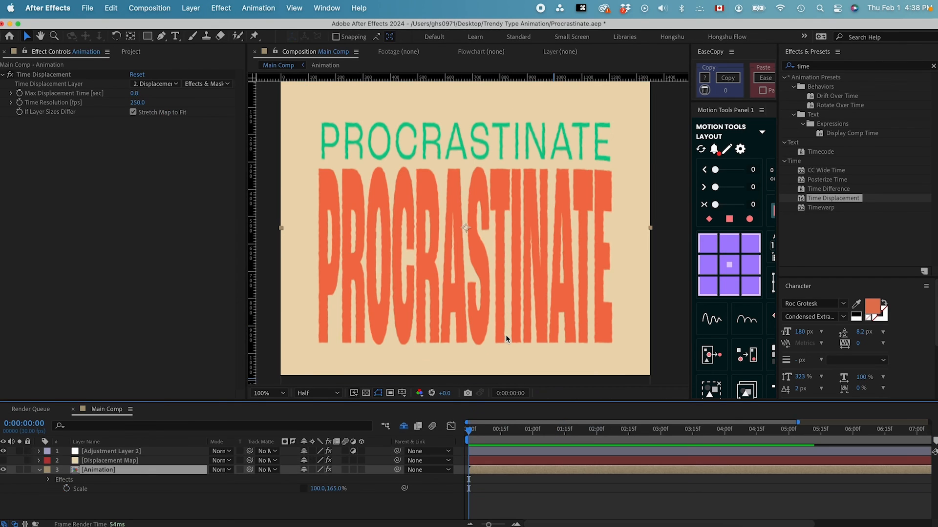
View the Main Comp at 50% magnification to examine the full bounds of the Animation layer.
{"action": "key", "text": "super+minus"}
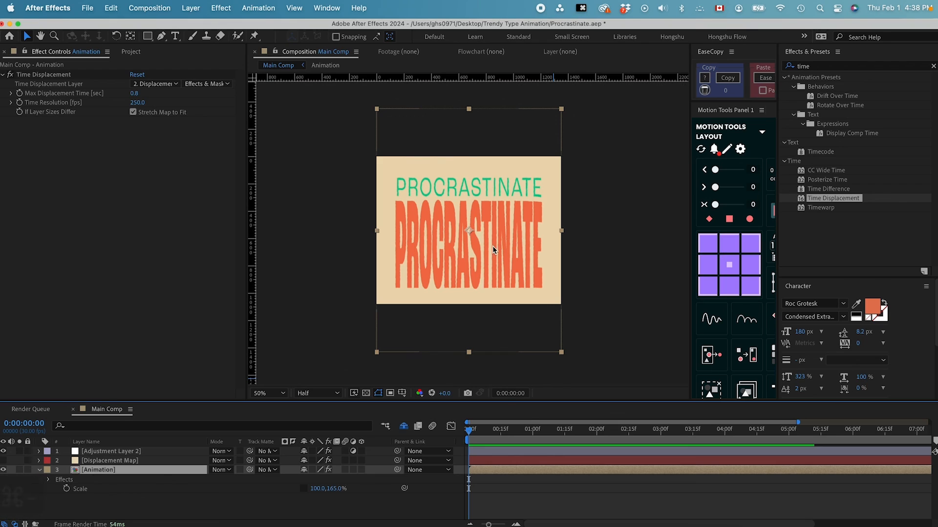